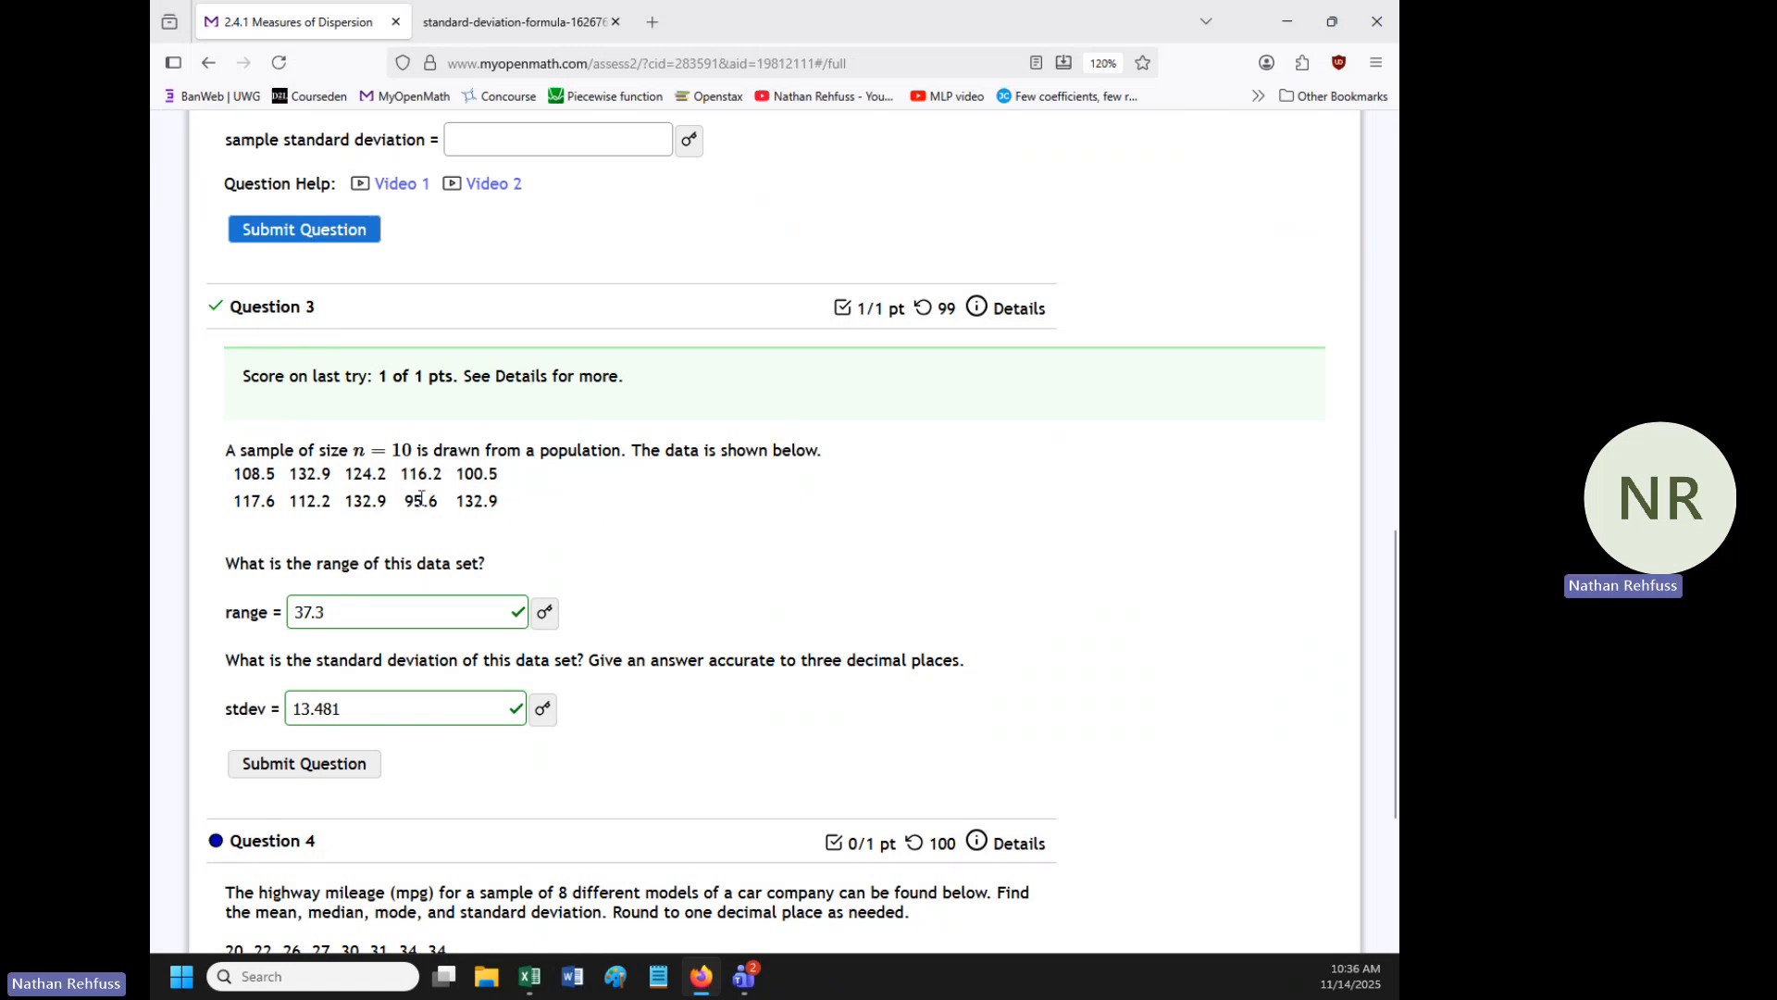
- Copy the ten data values from Question 3 and paste them into the blank Excel worksheet starting at cell A1
left_click_drag(508, 512, 233, 488)
key("ctrl+c")
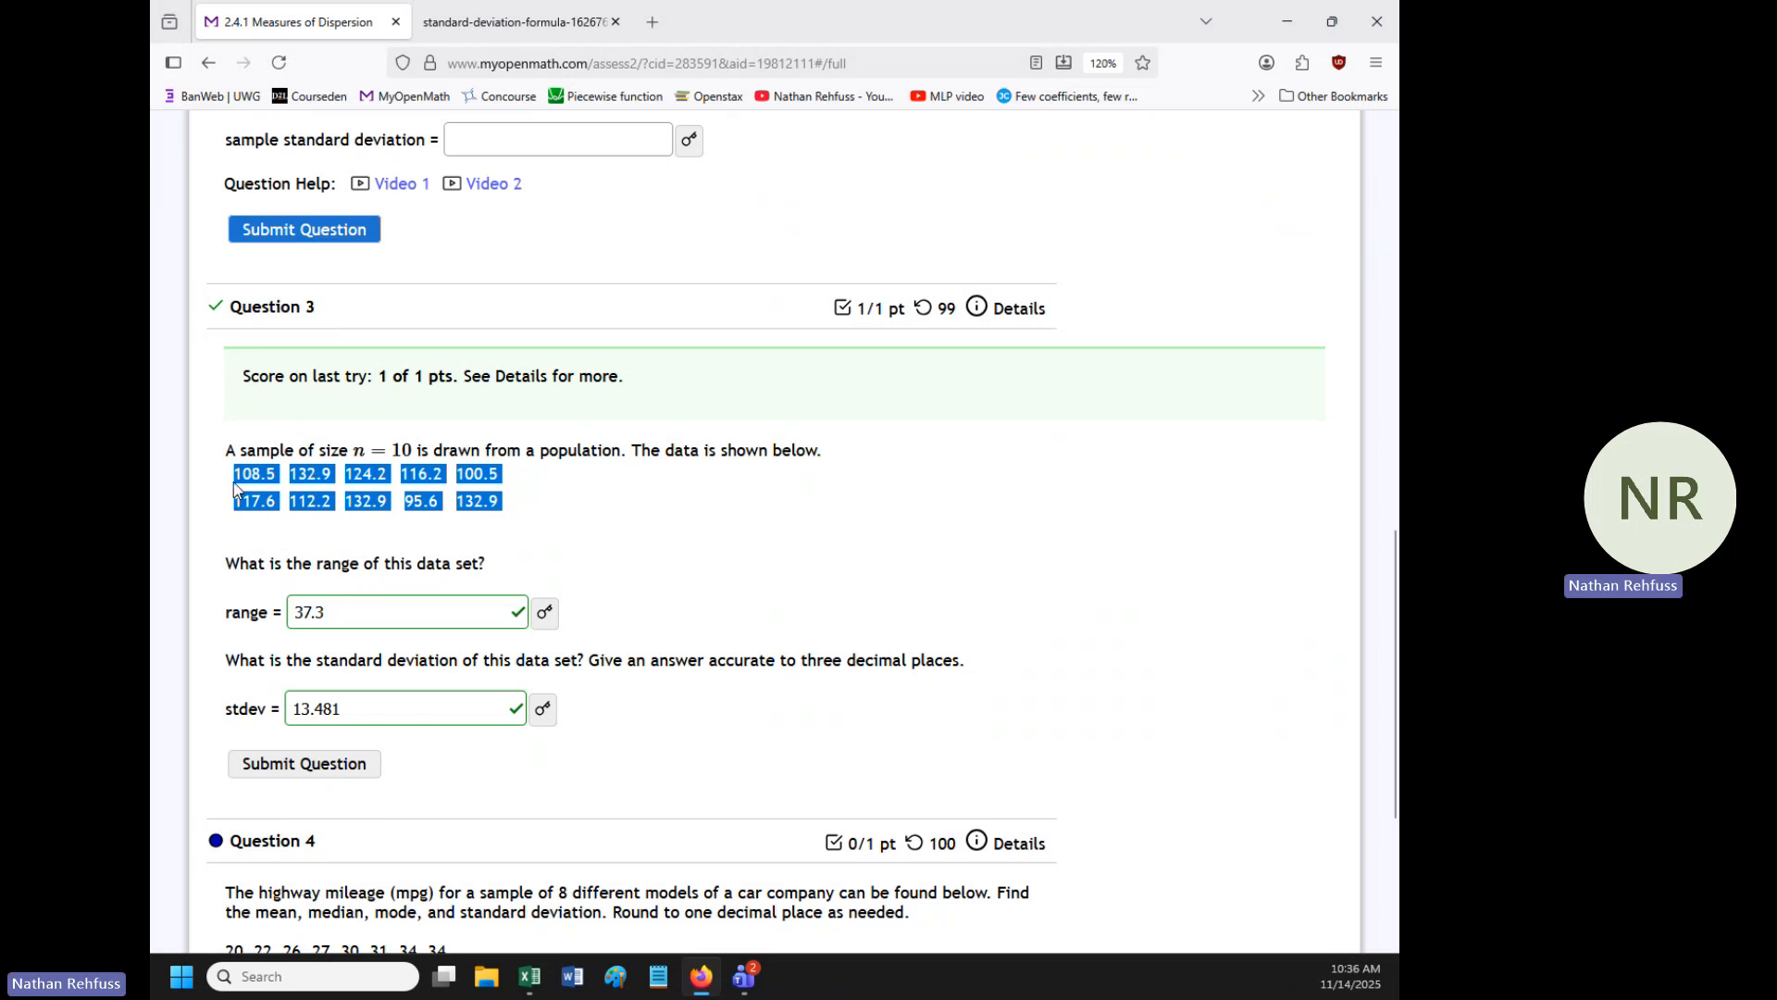
left_click(533, 976)
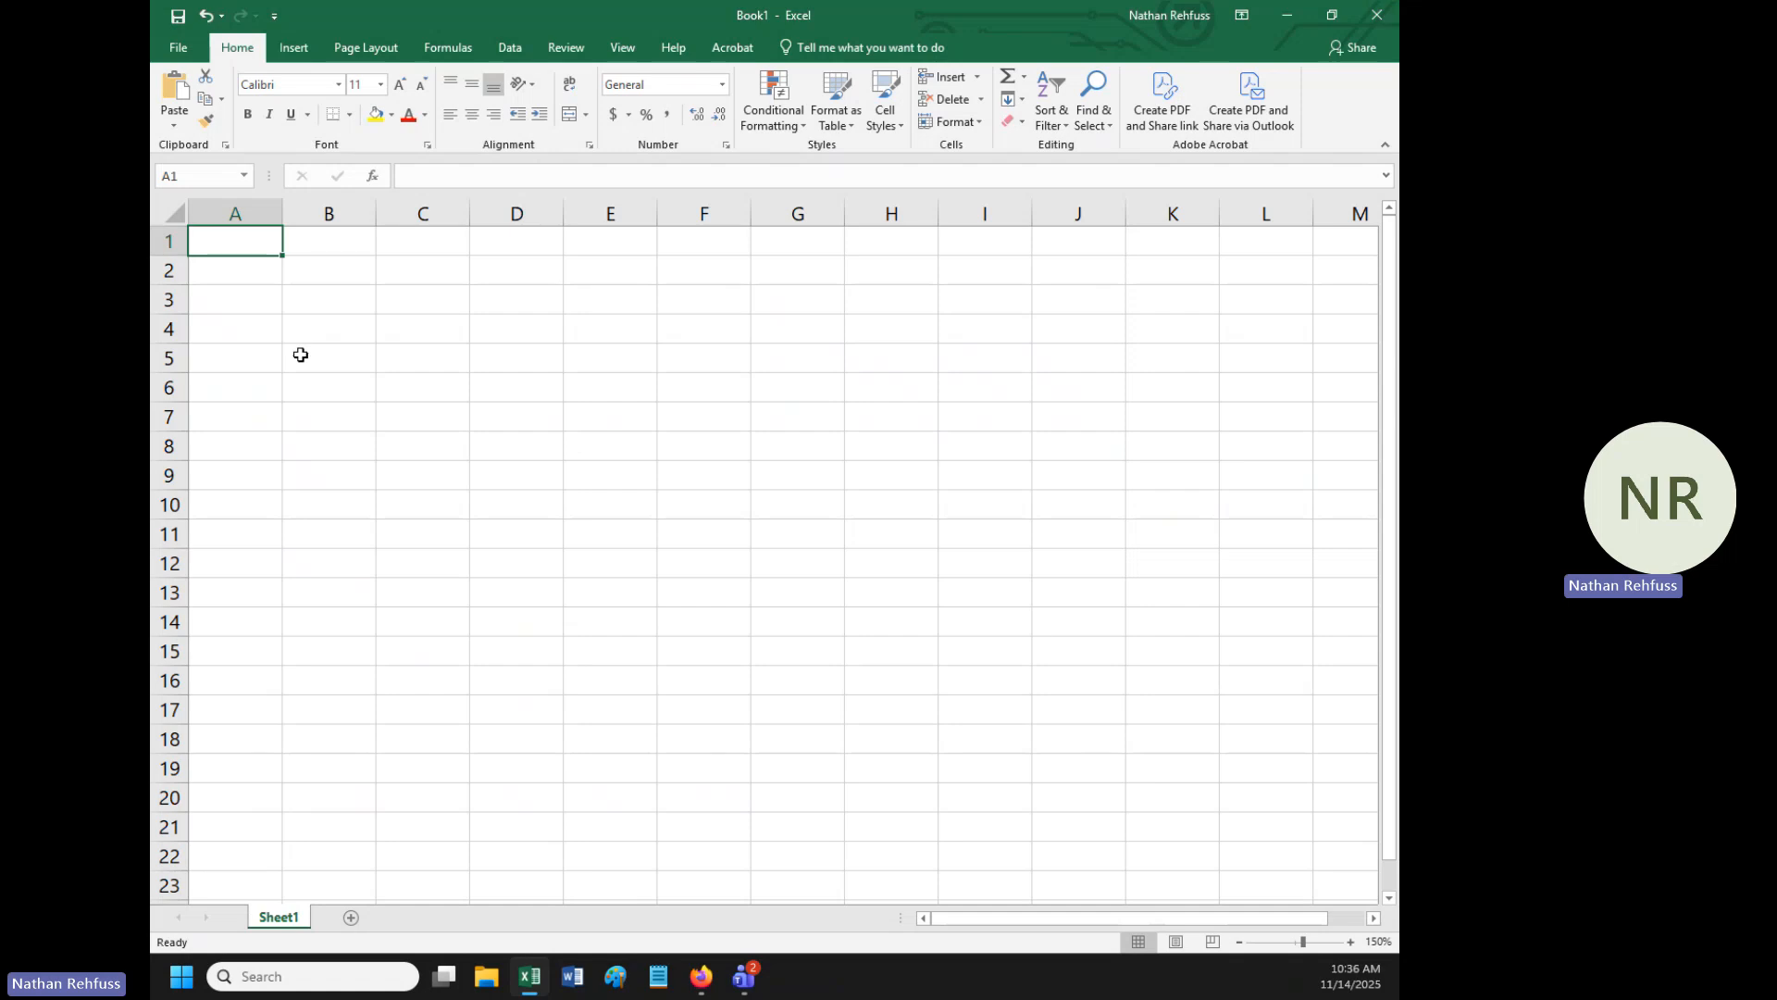
key("ctrl+v")
left_click(501, 348)
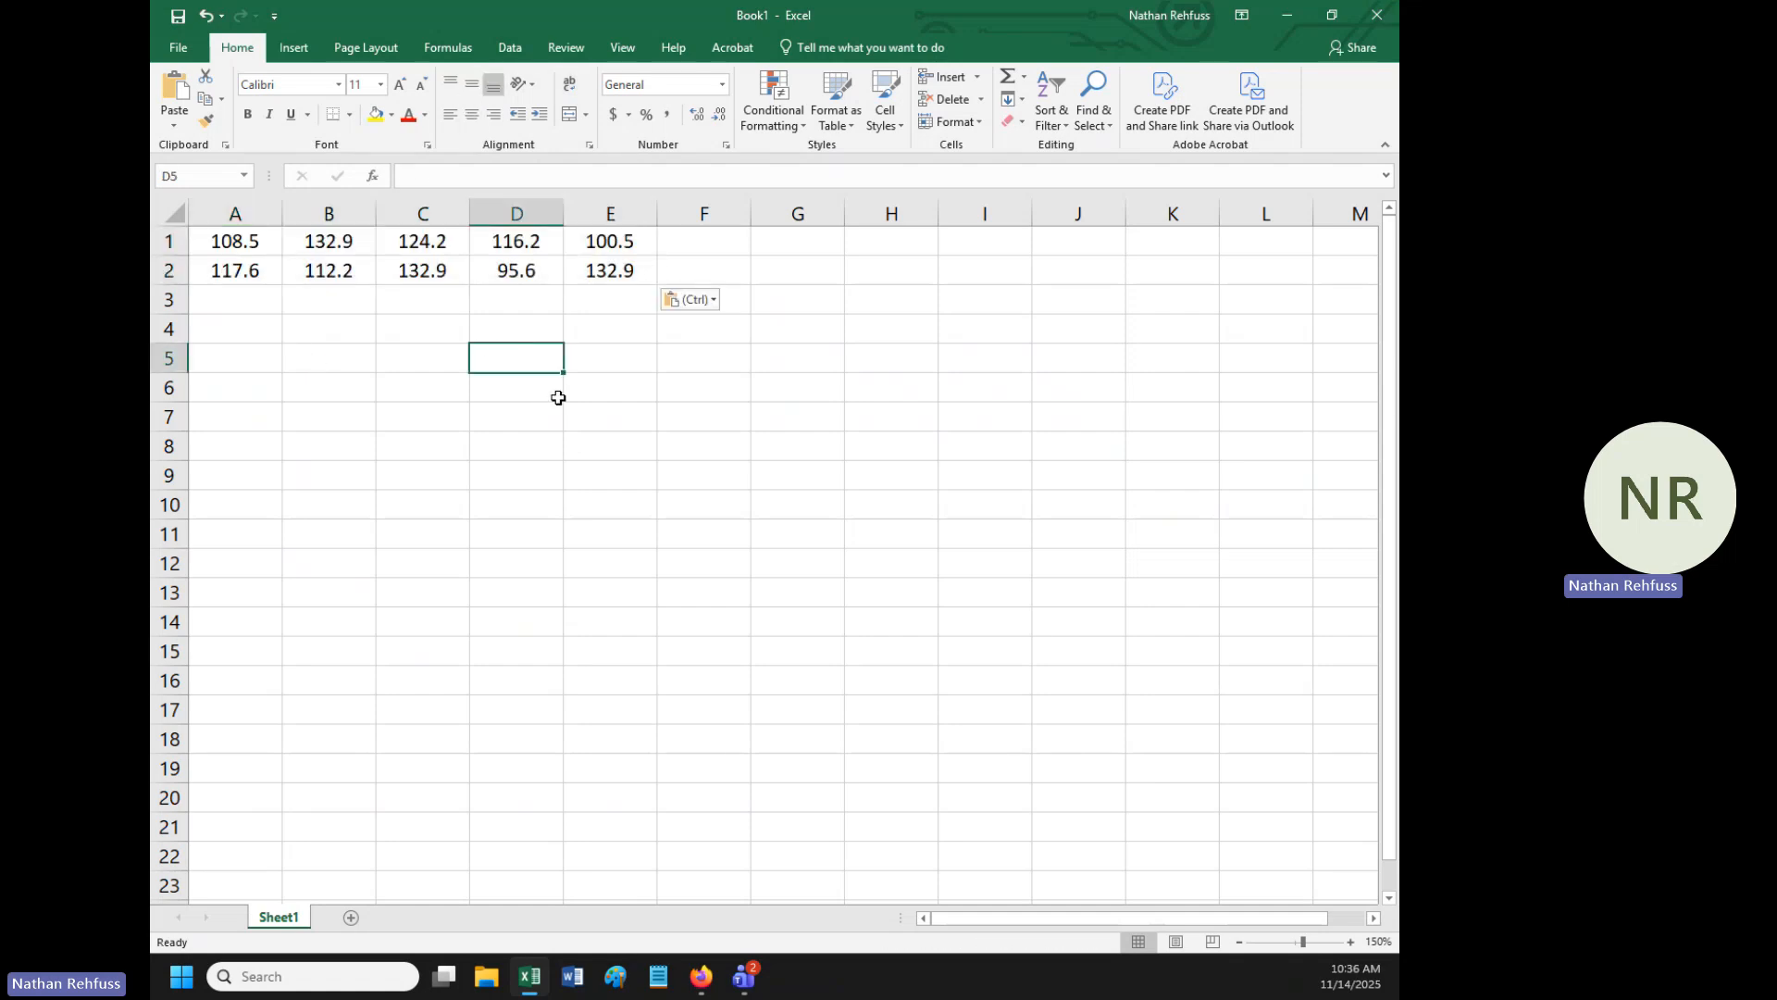
- Calculate the sample standard deviation of A1:E2 in cell G3 with the STDEV.S function
left_click(800, 303)
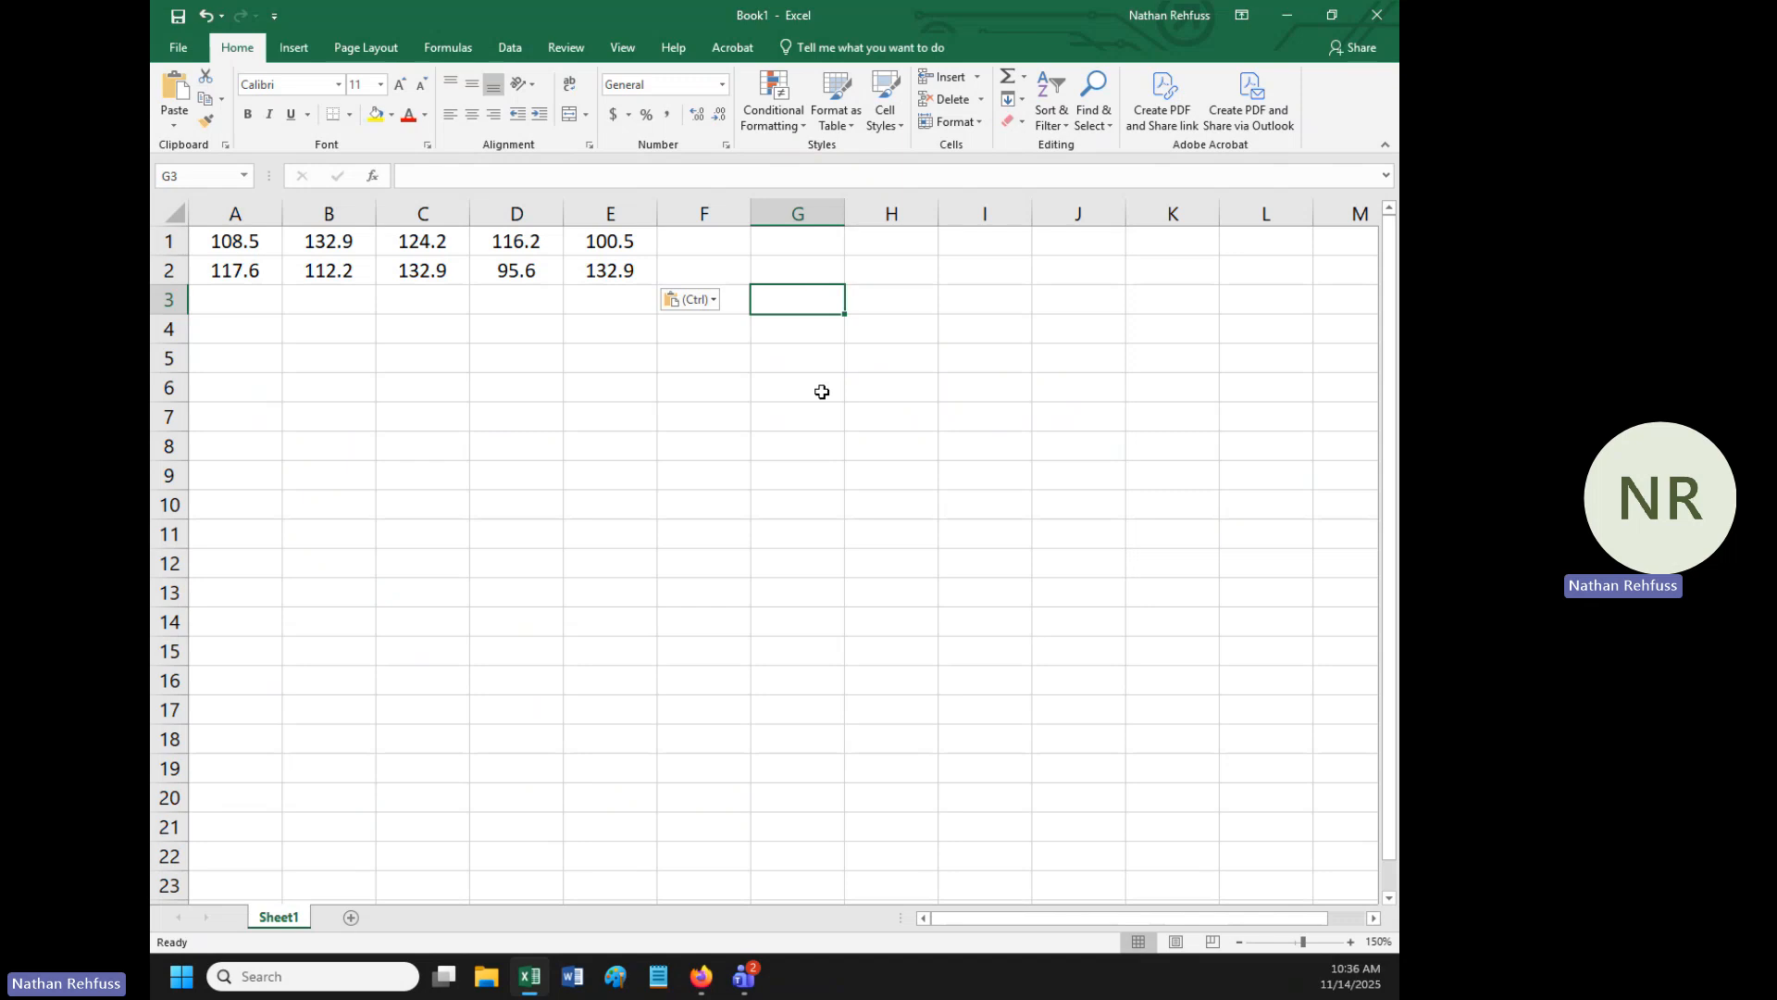
type("=")
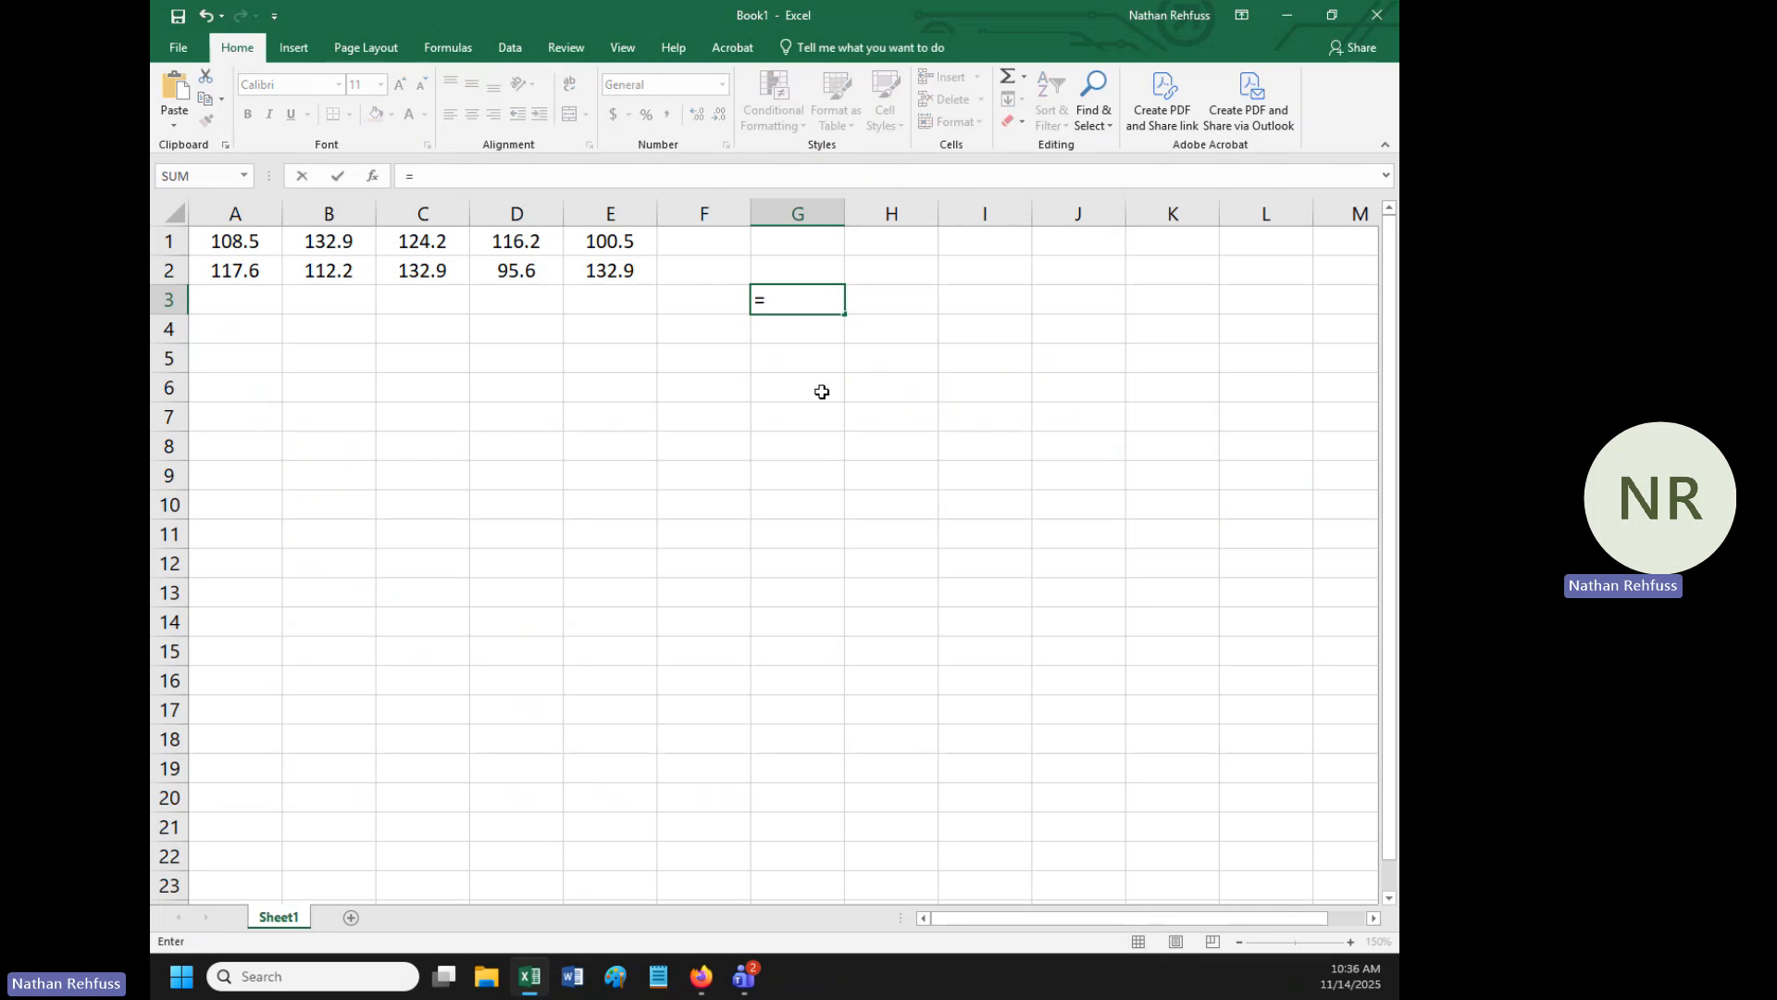
type("st")
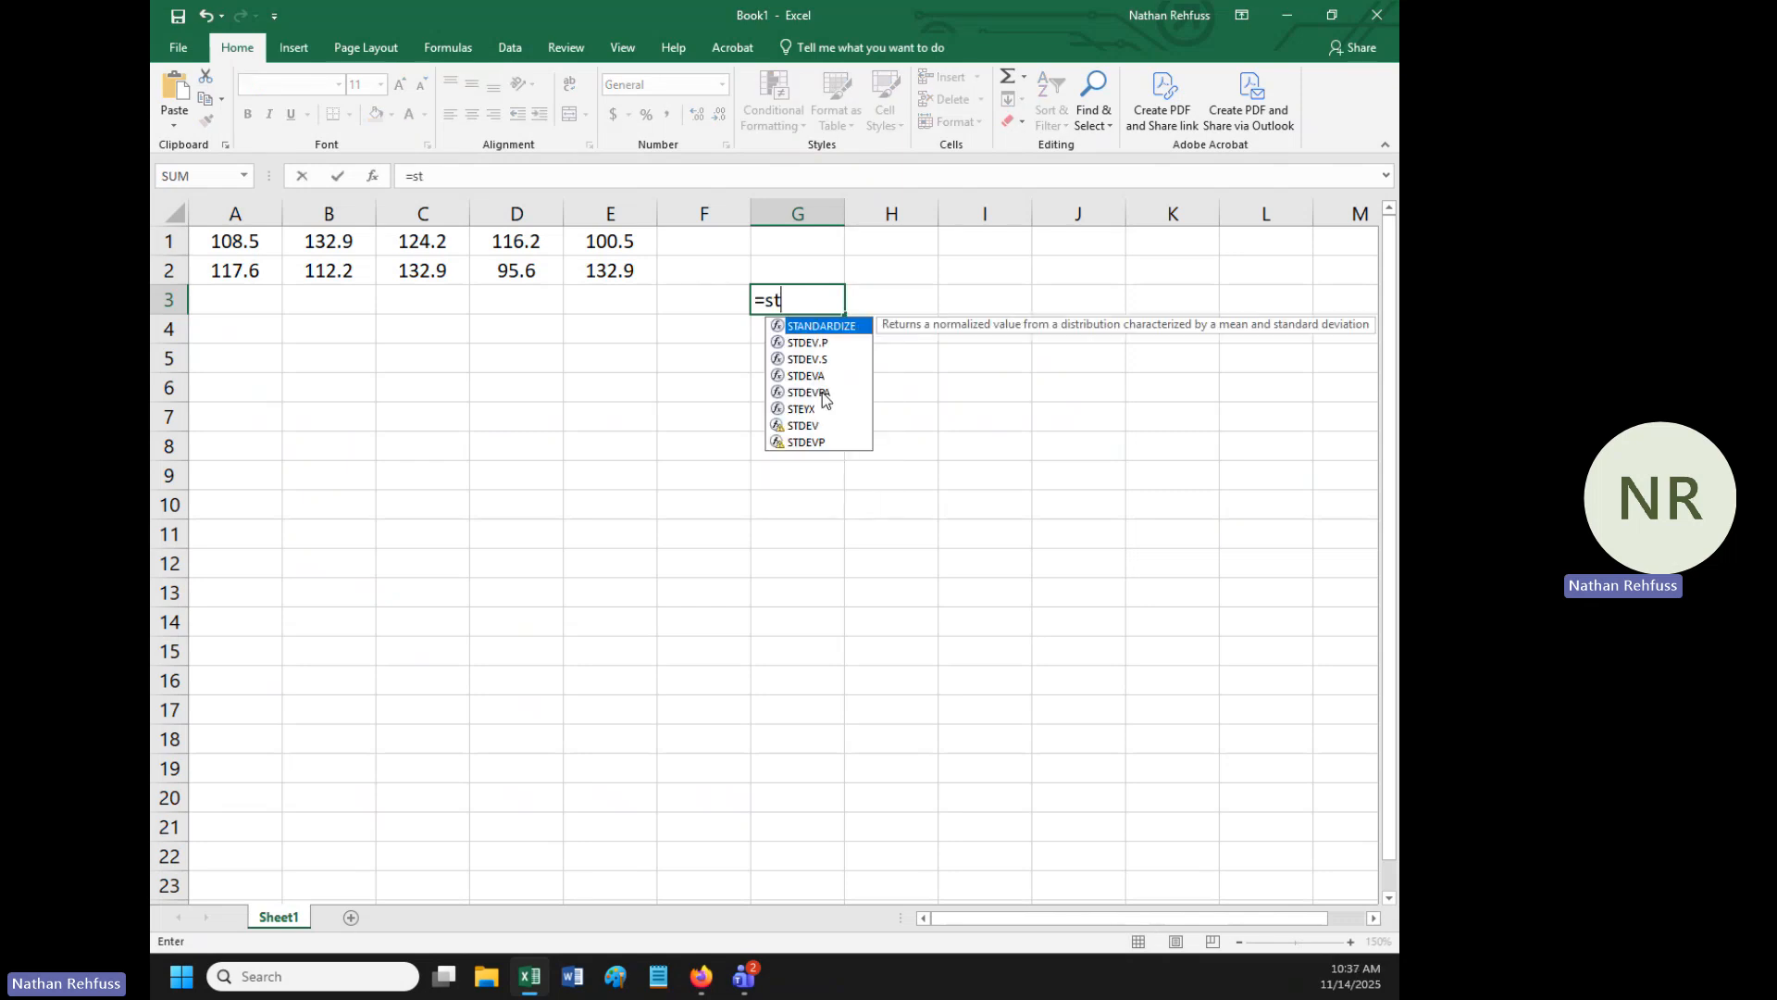
type("dev.s")
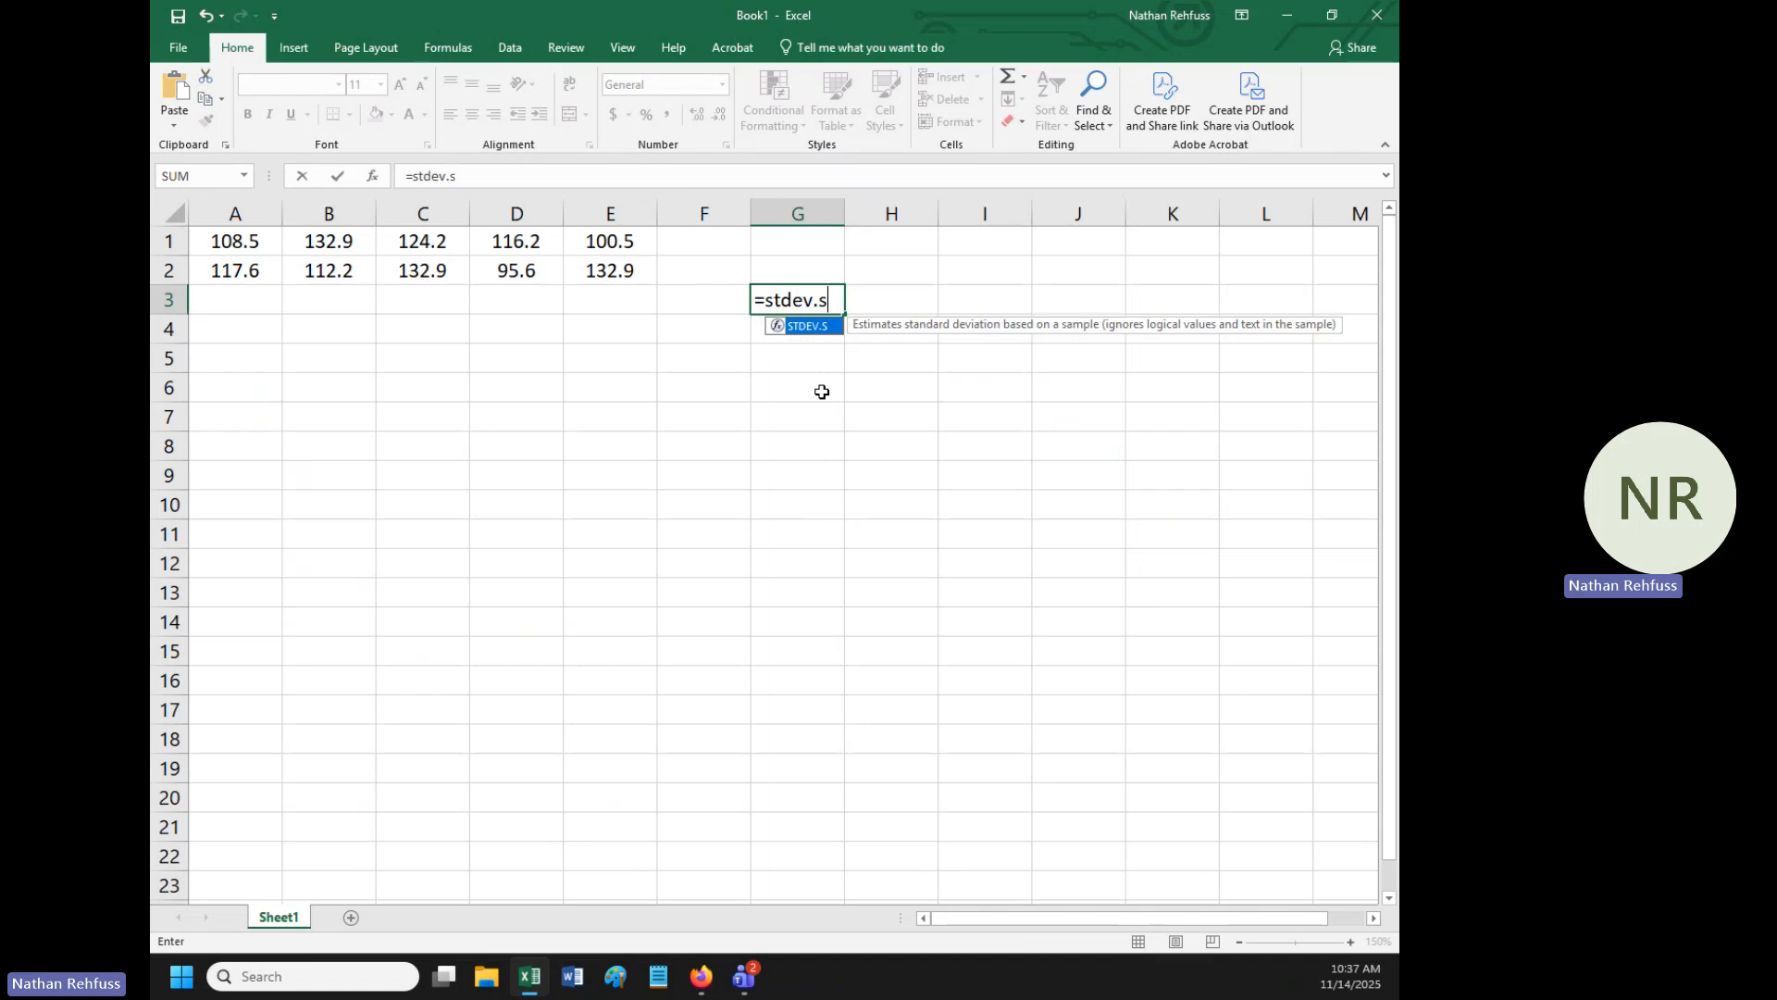
type("(")
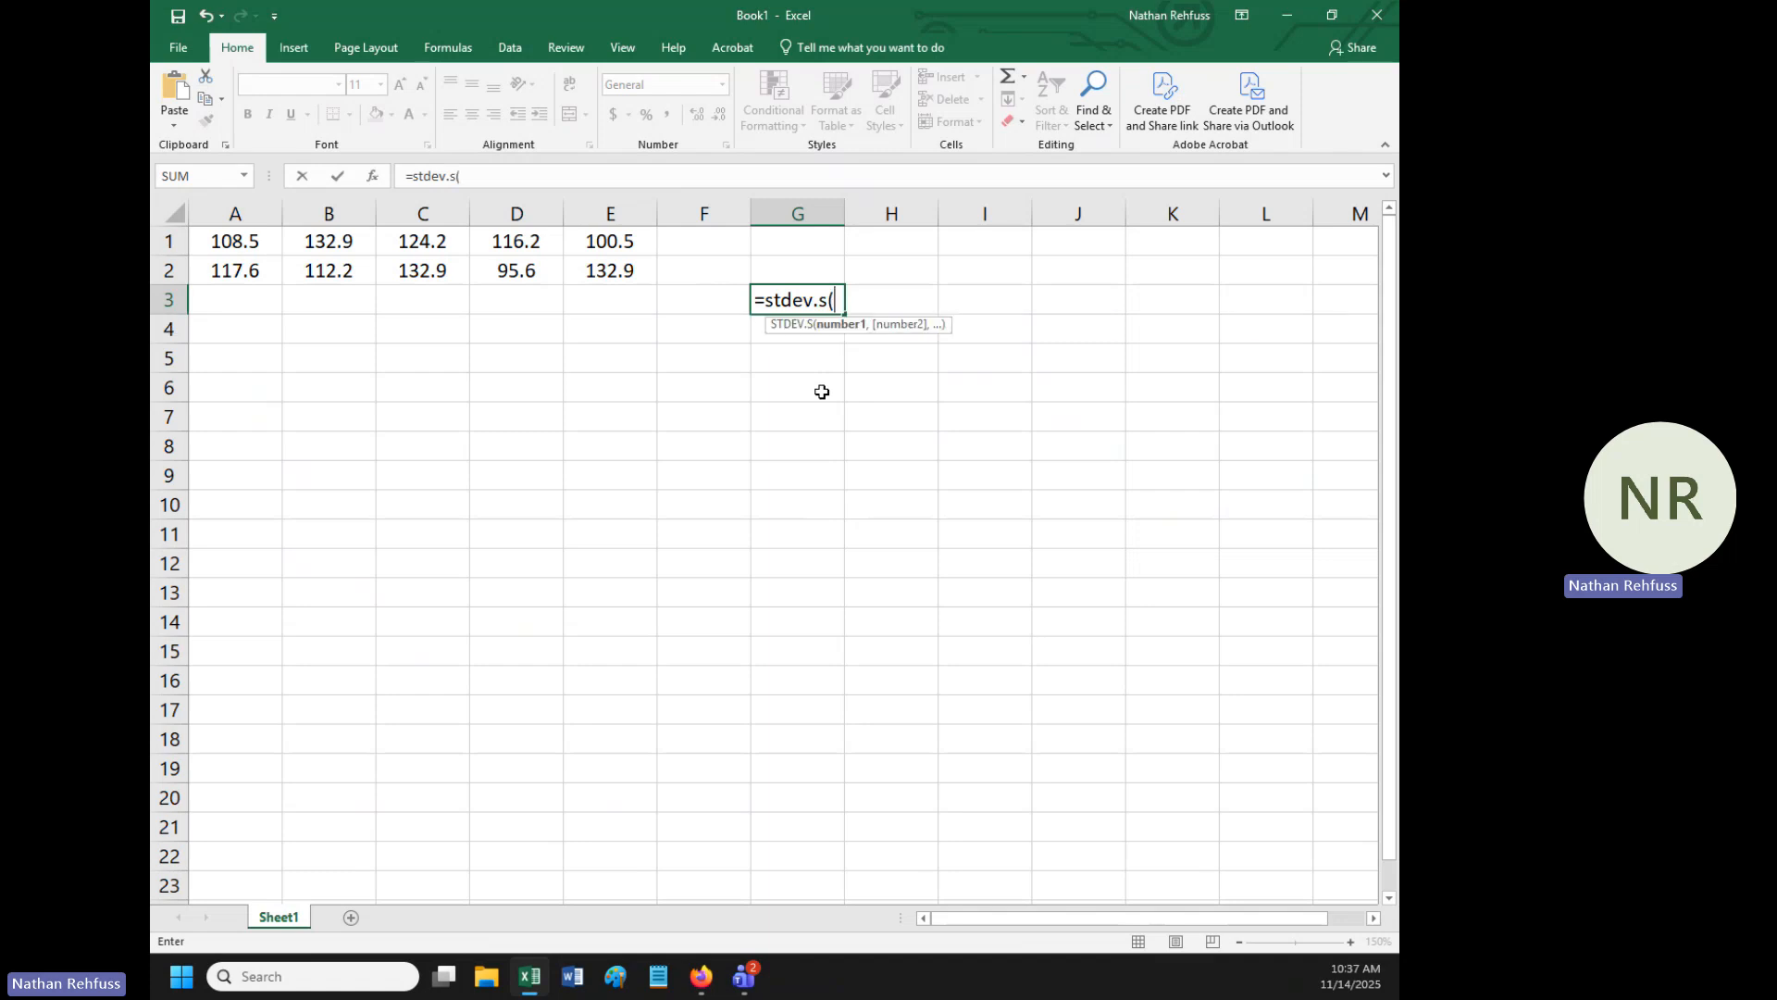
left_click_drag(222, 237, 585, 269)
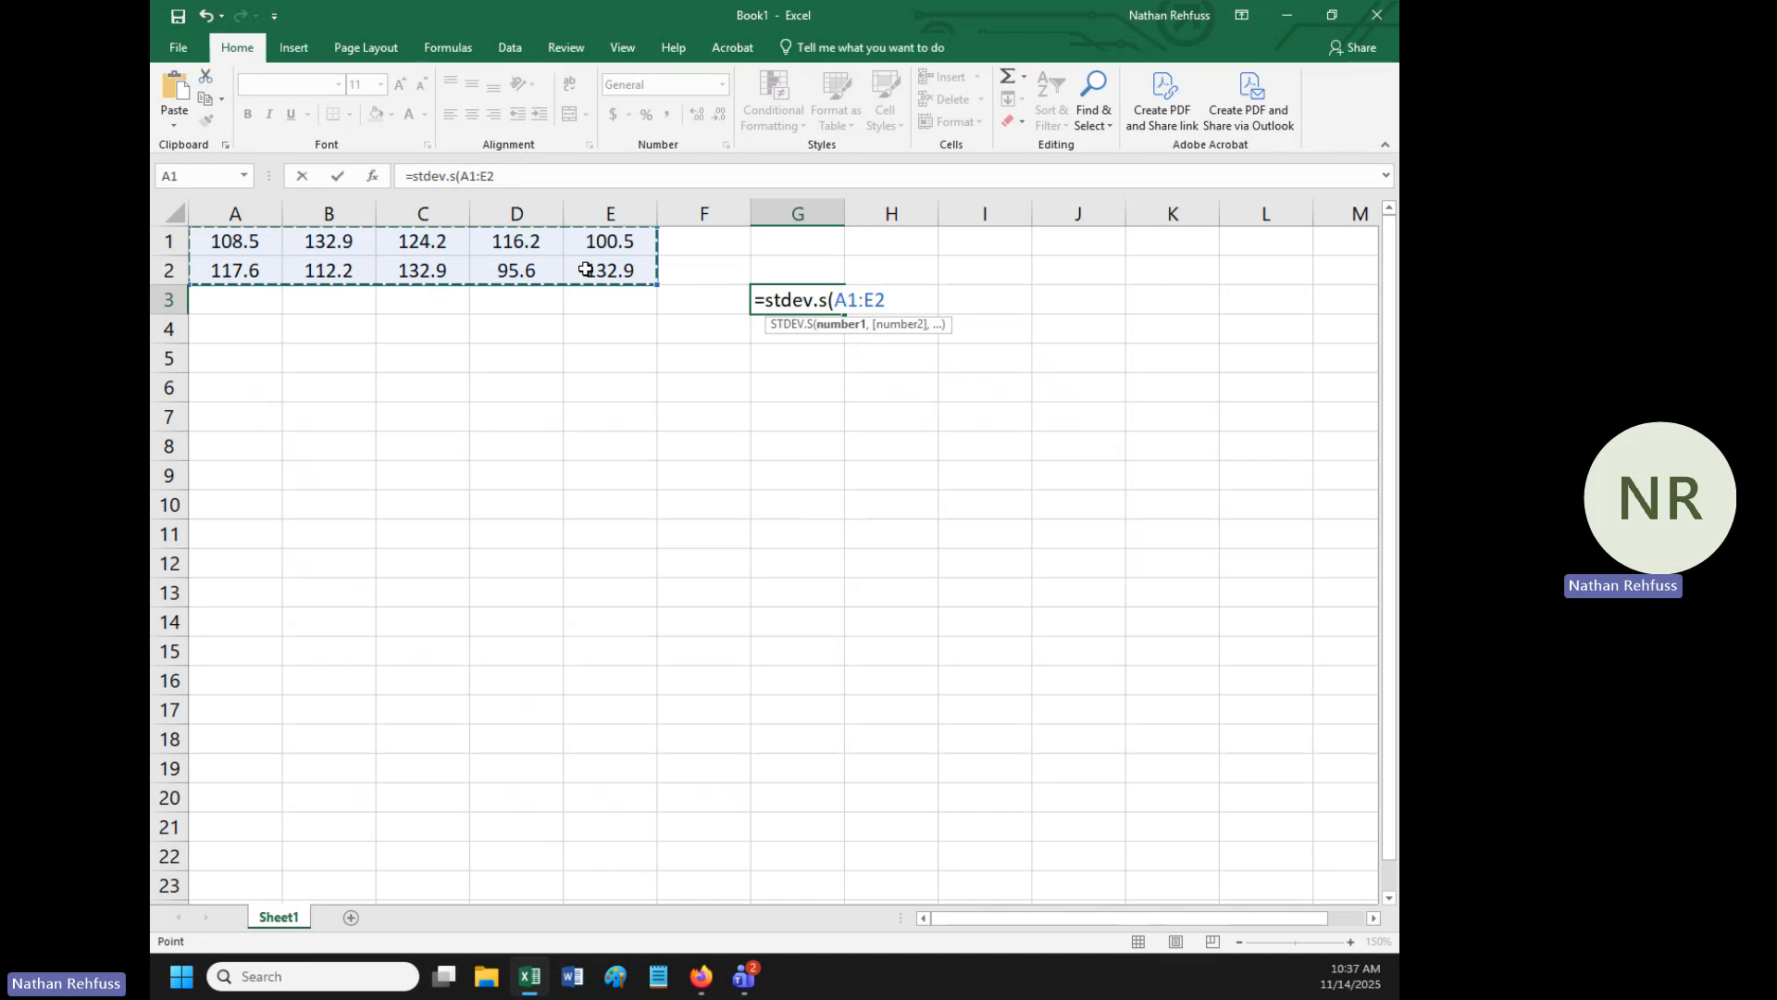
type(")")
key("Return")
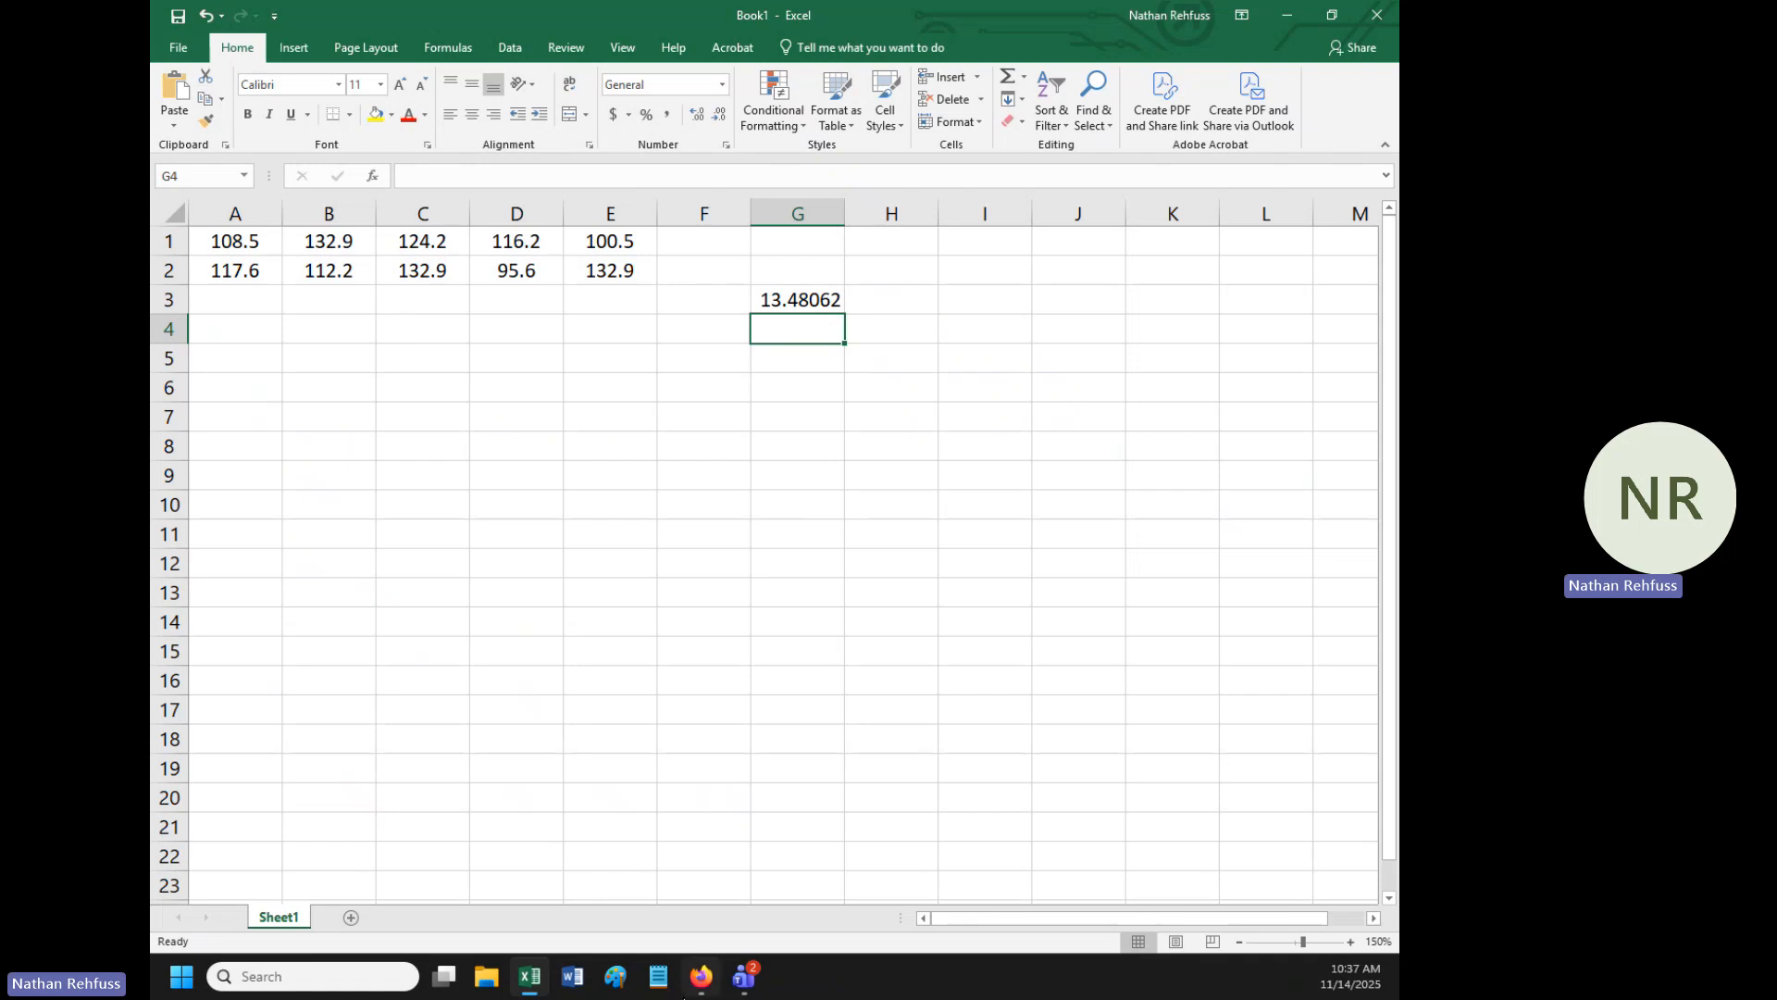
- Review the population and sample standard deviation formulas in the browser, returning to the Excel worksheet when done
left_click(701, 977)
left_click(518, 21)
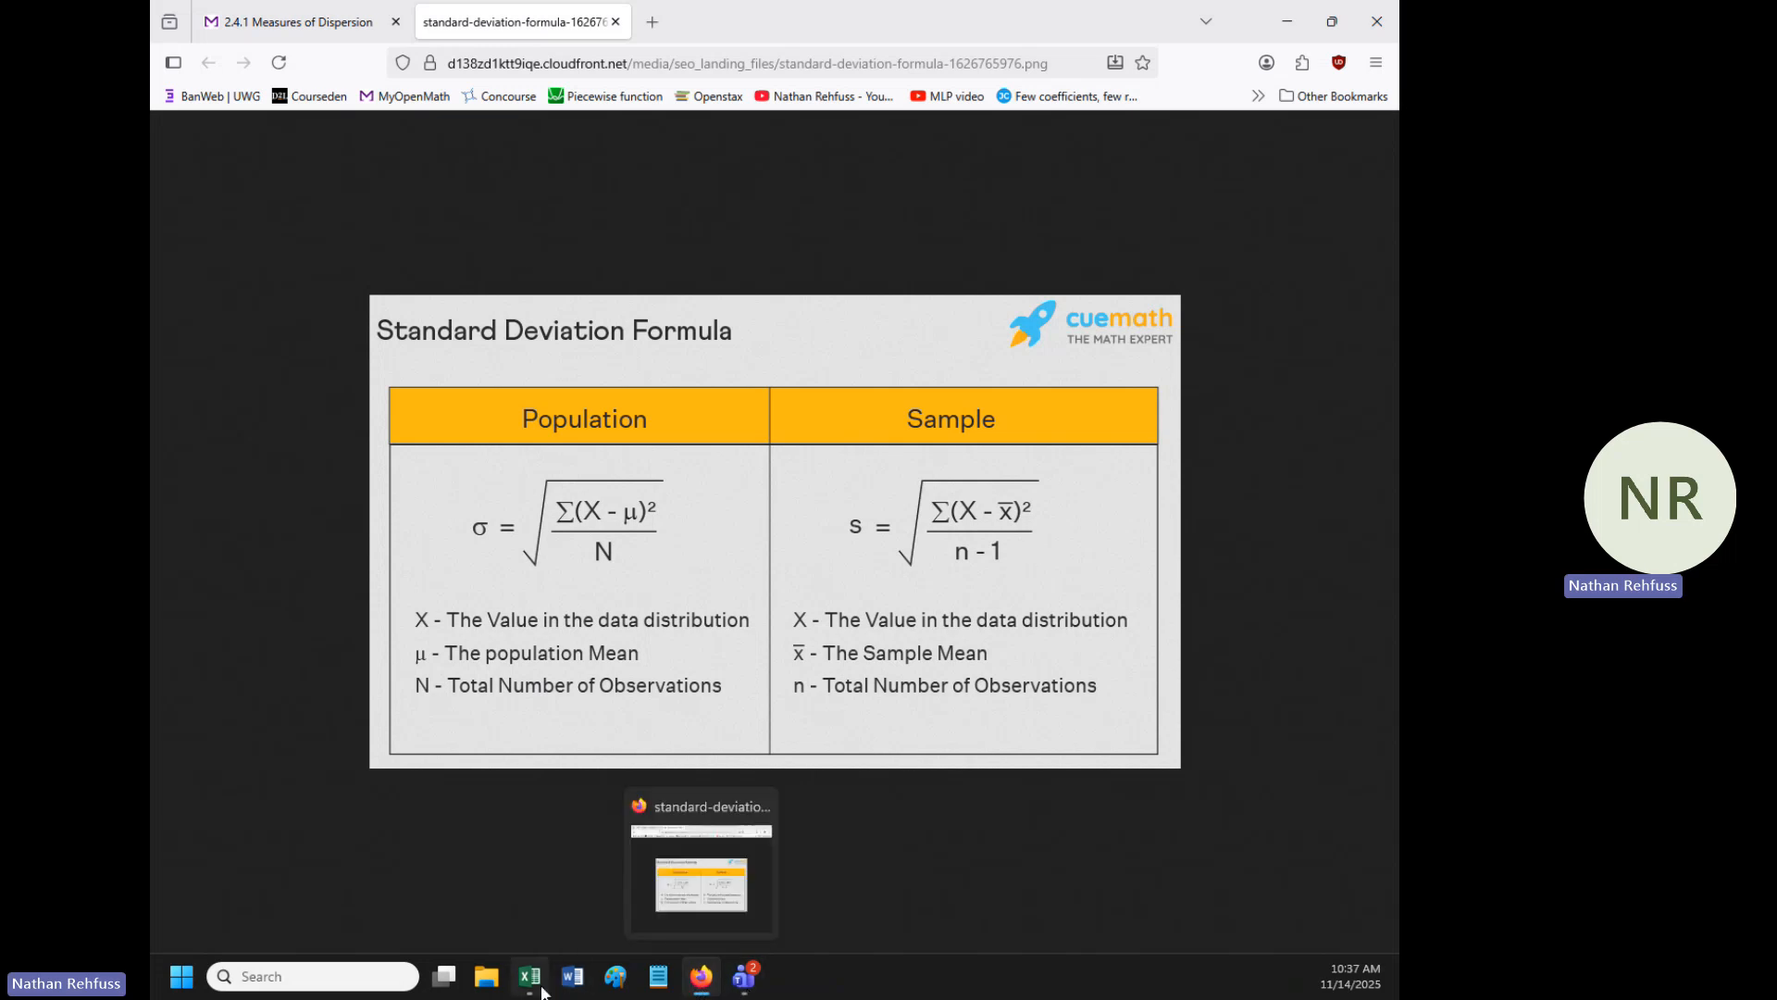
mouse_move(529, 976)
left_click(537, 851)
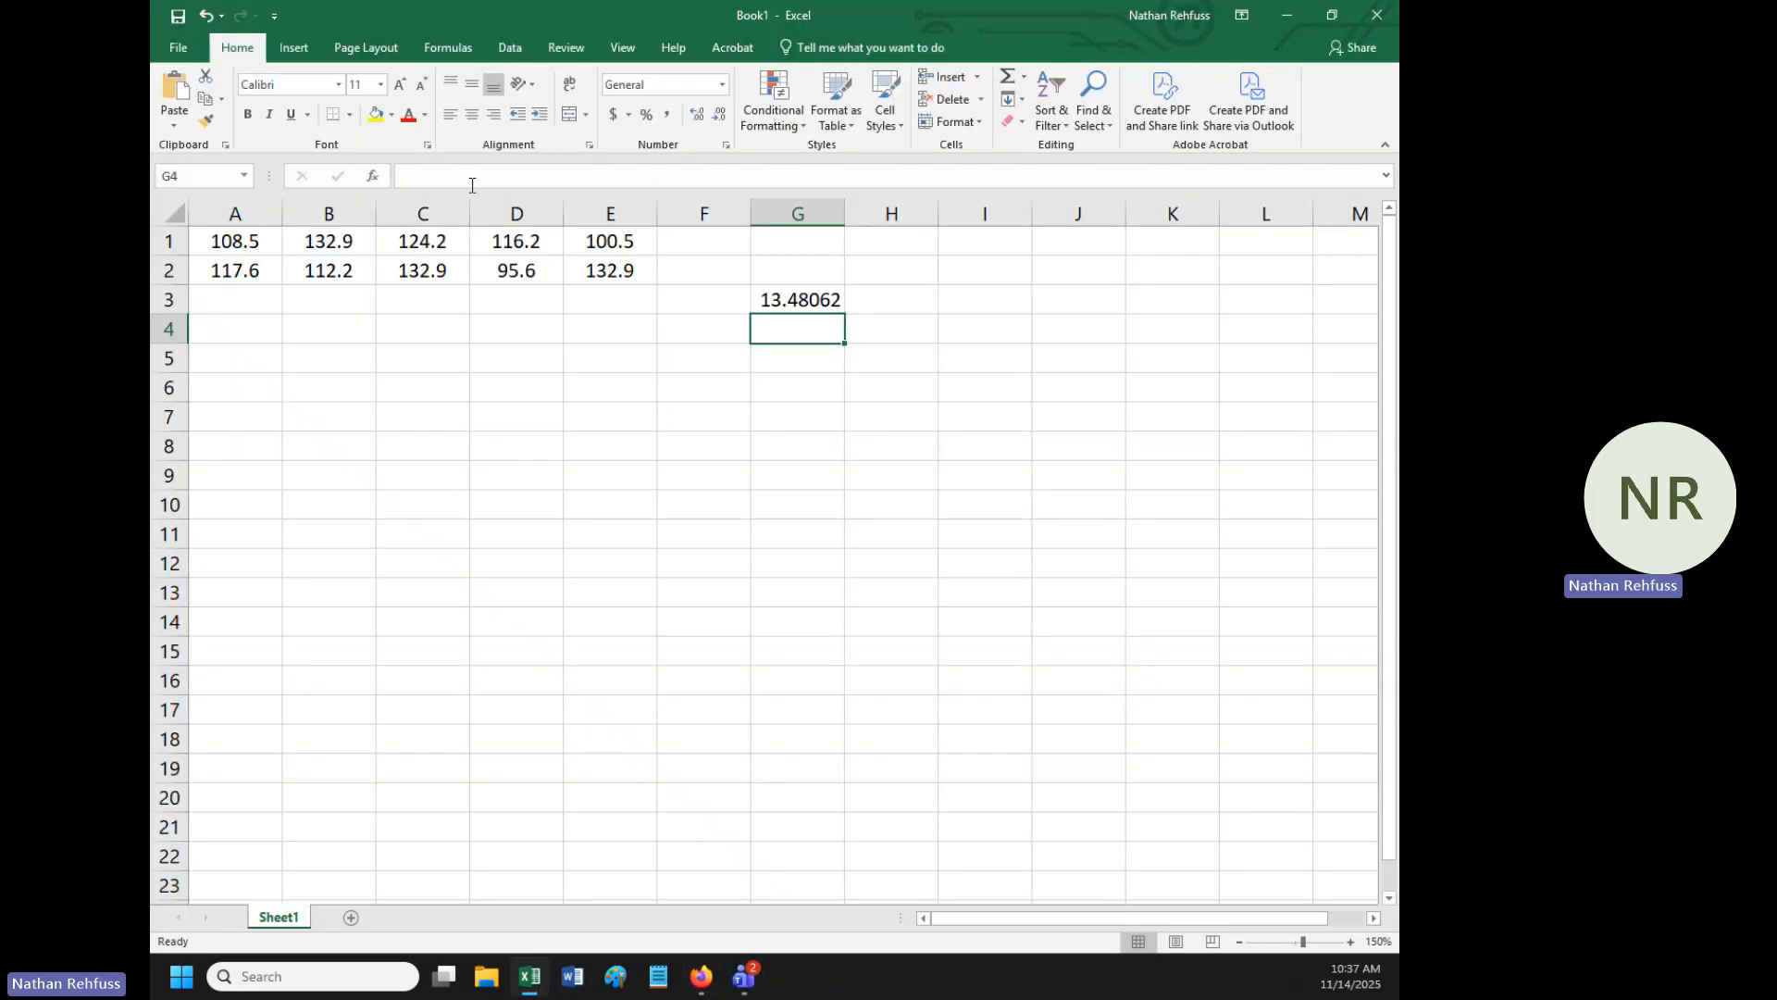
- Move the data block C1:E2 so that it starts at cell A3
left_click(381, 244)
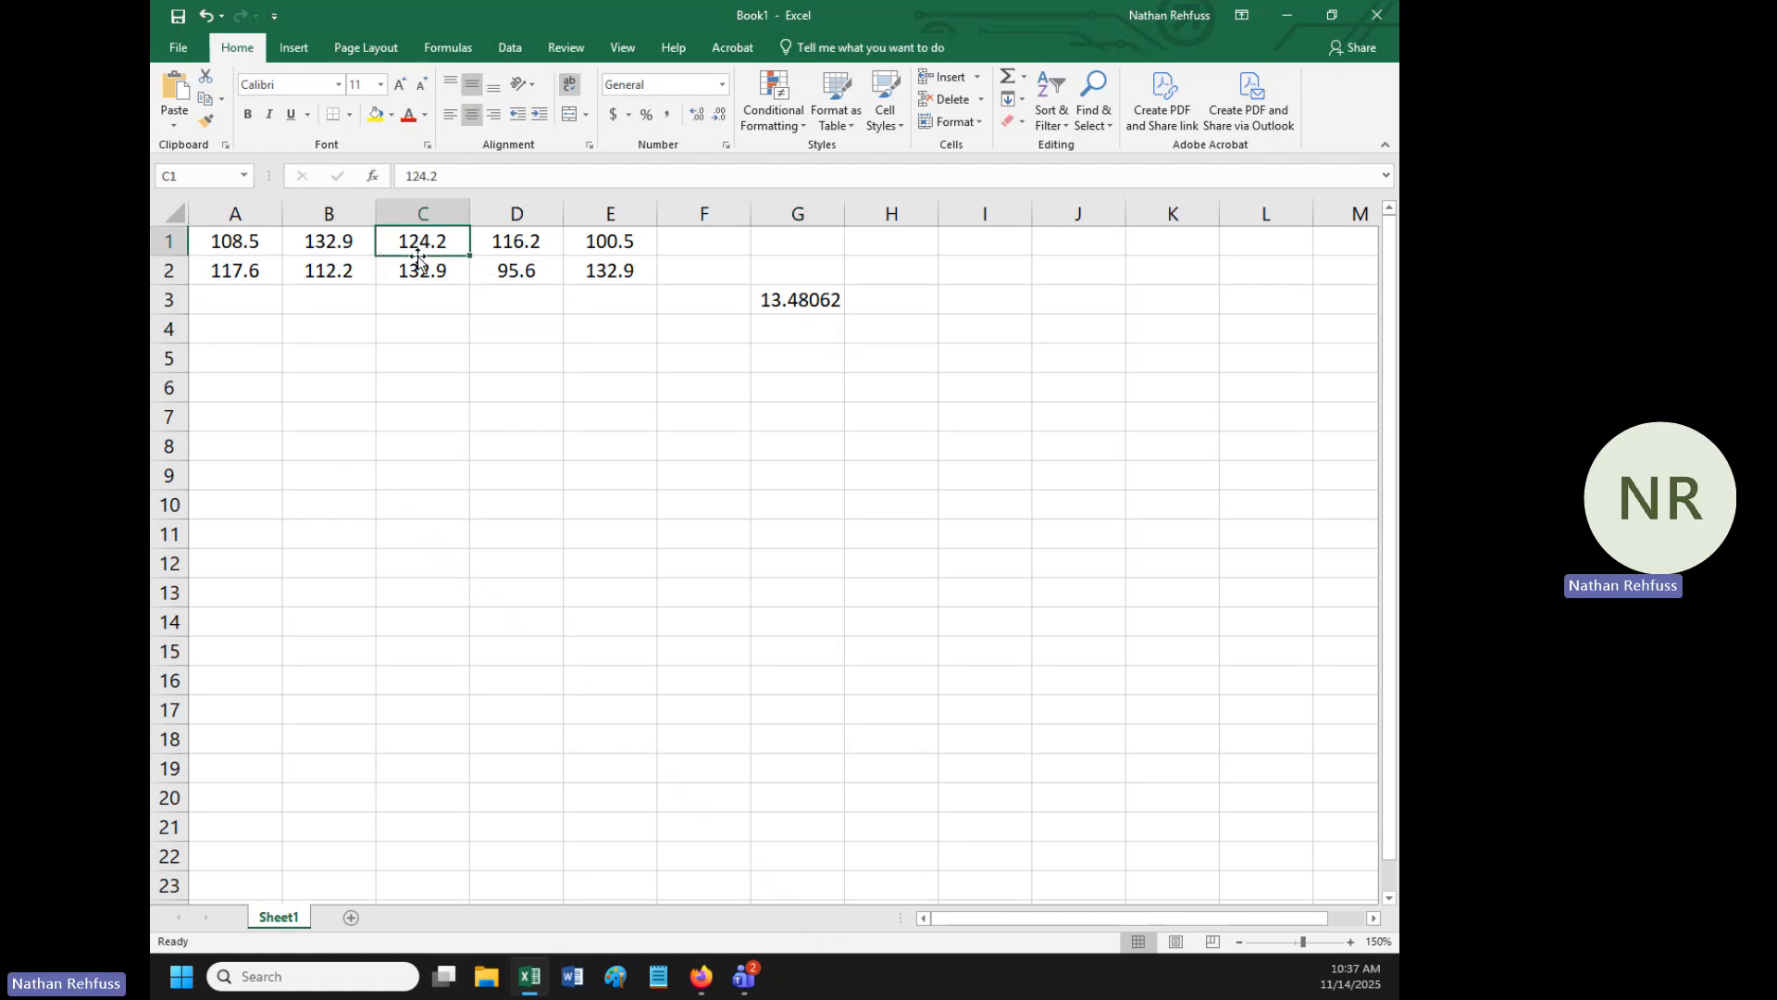
left_click_drag(421, 245, 606, 275)
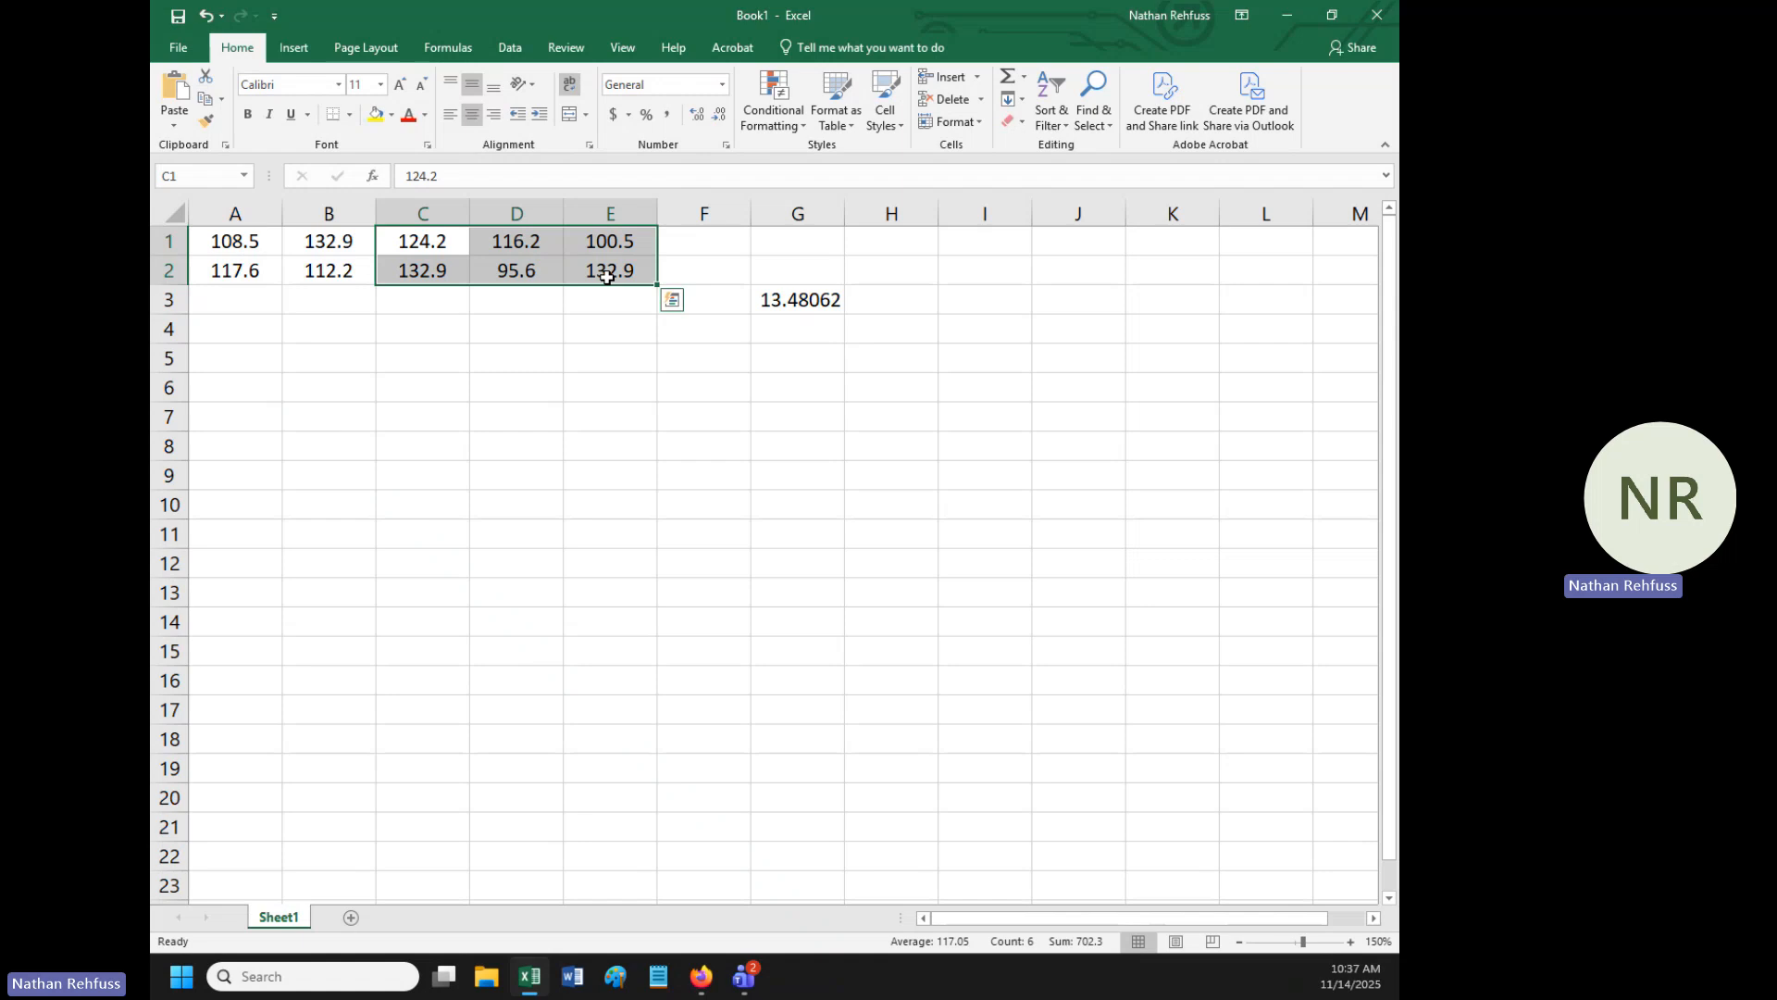
key("ctrl+x")
left_click(243, 301)
key("ctrl+v")
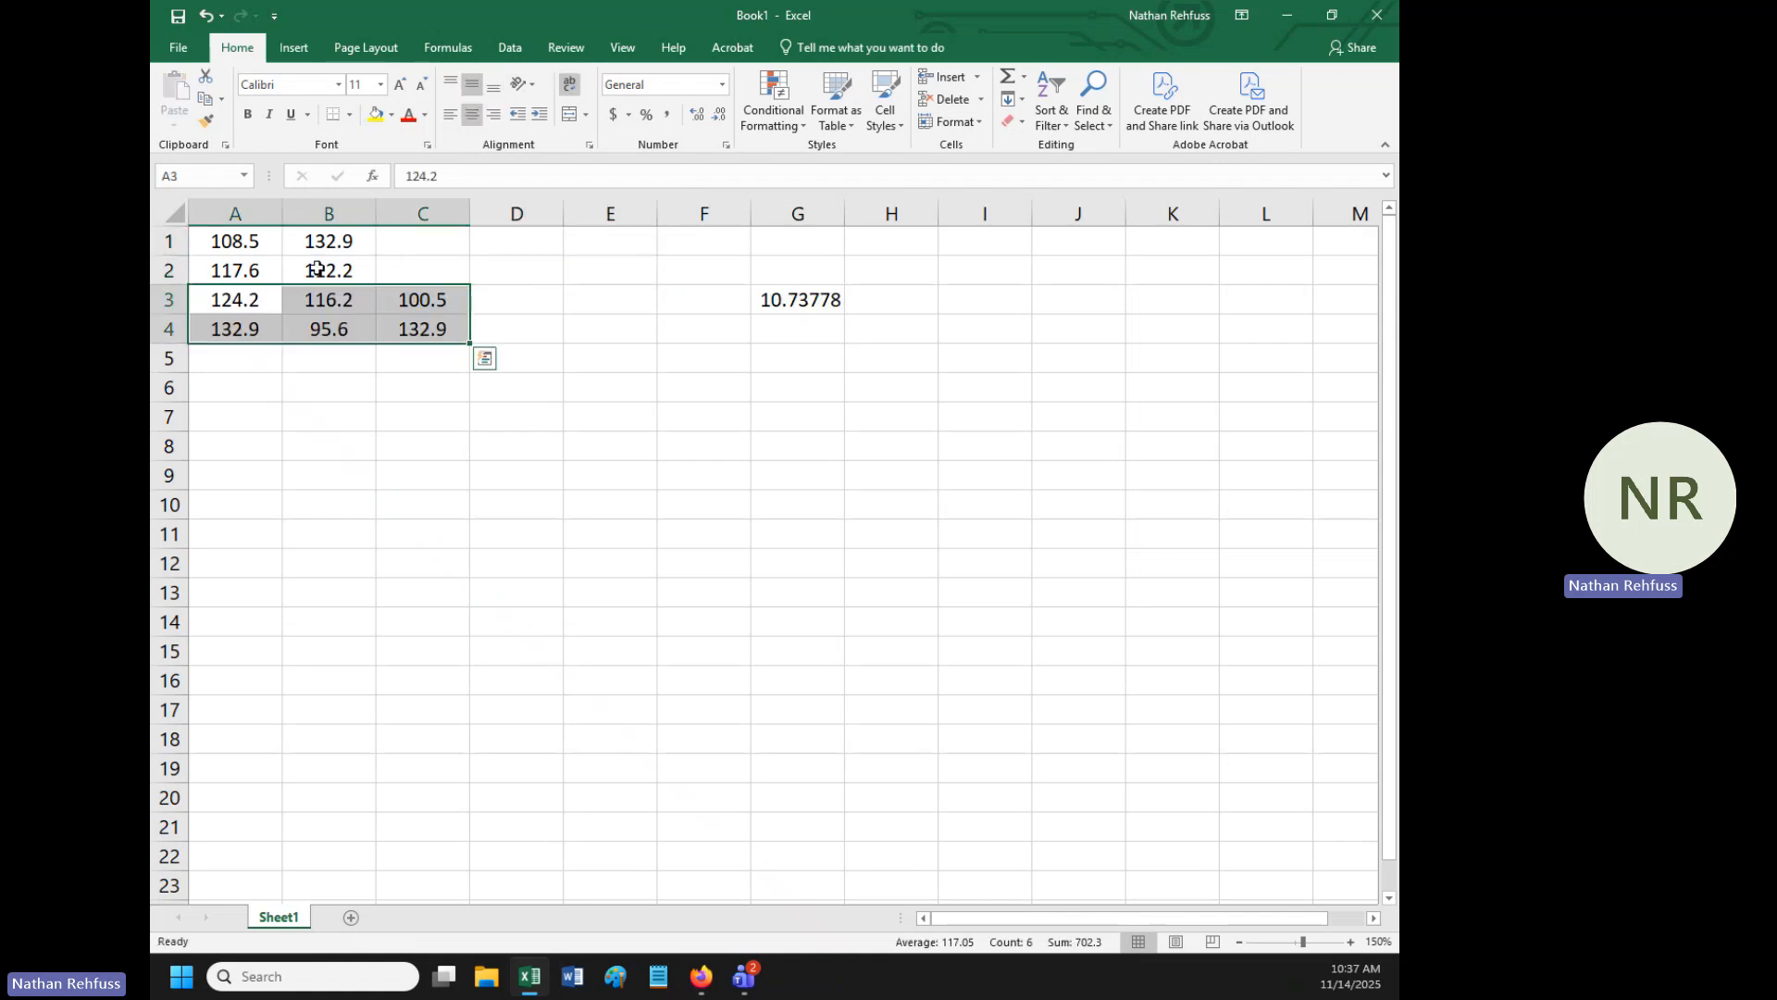
- Move the cell block B1:C4 so that it starts at cell A5
left_click_drag(310, 239, 427, 320)
key("ctrl+x")
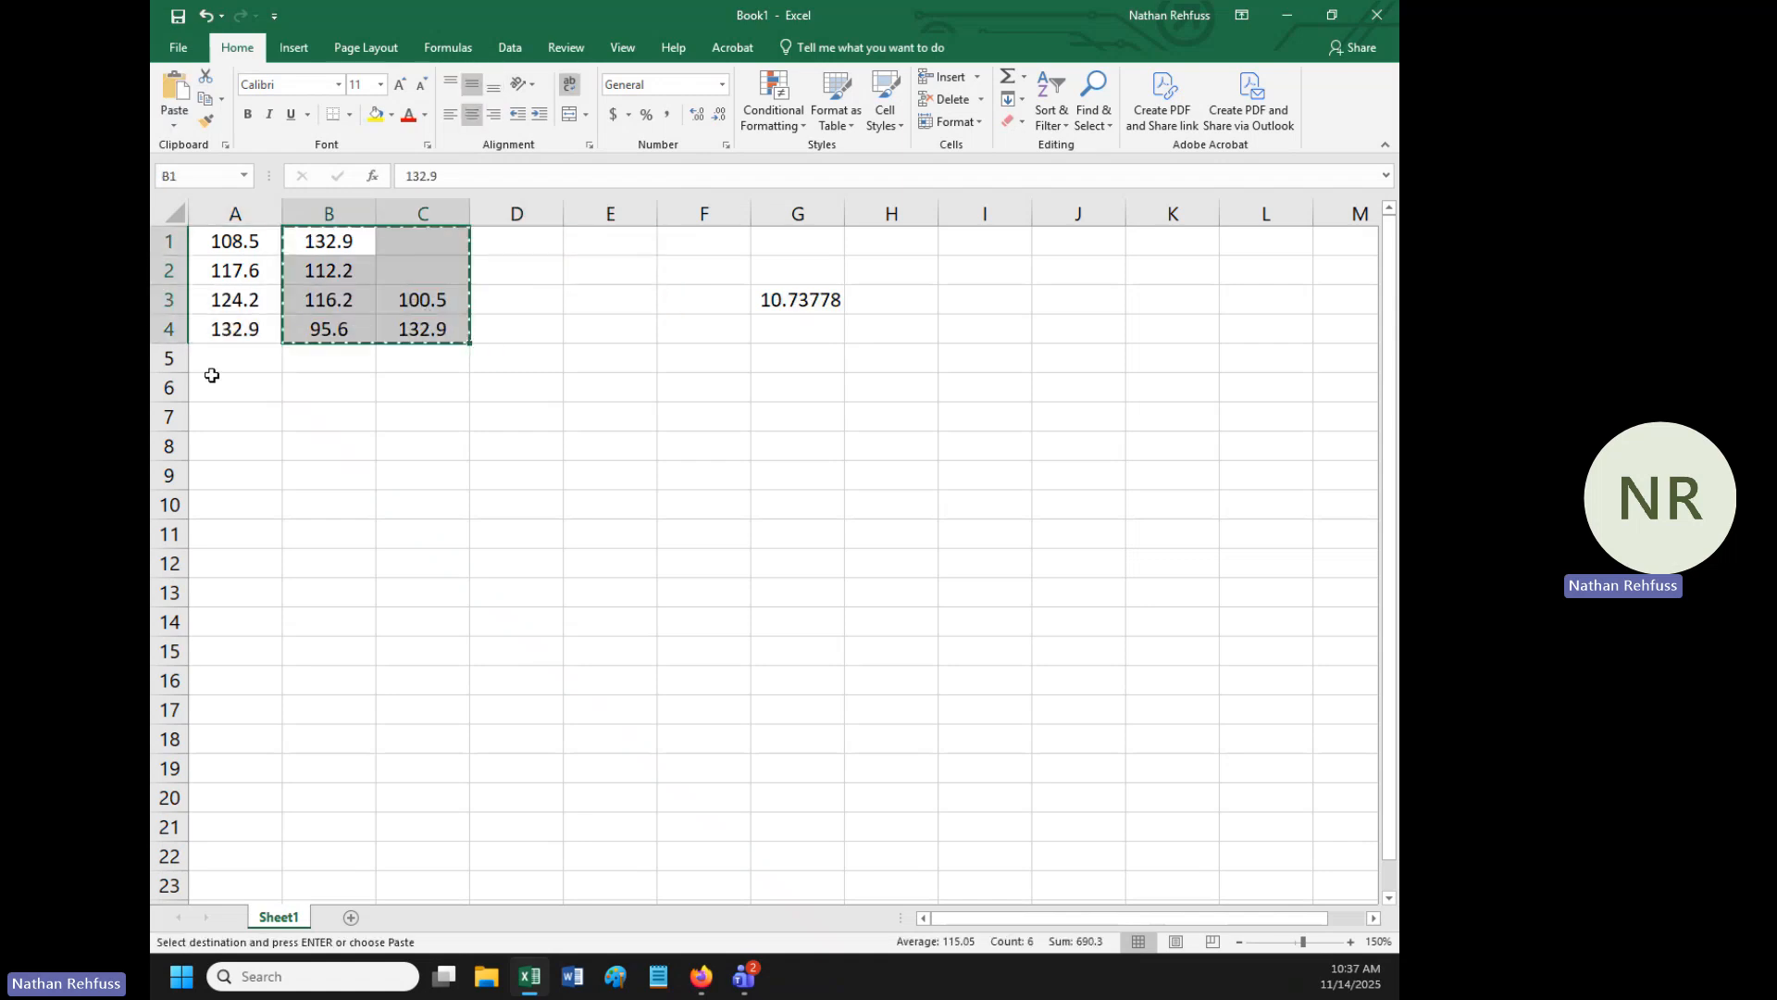
left_click(211, 366)
key("ctrl+v")
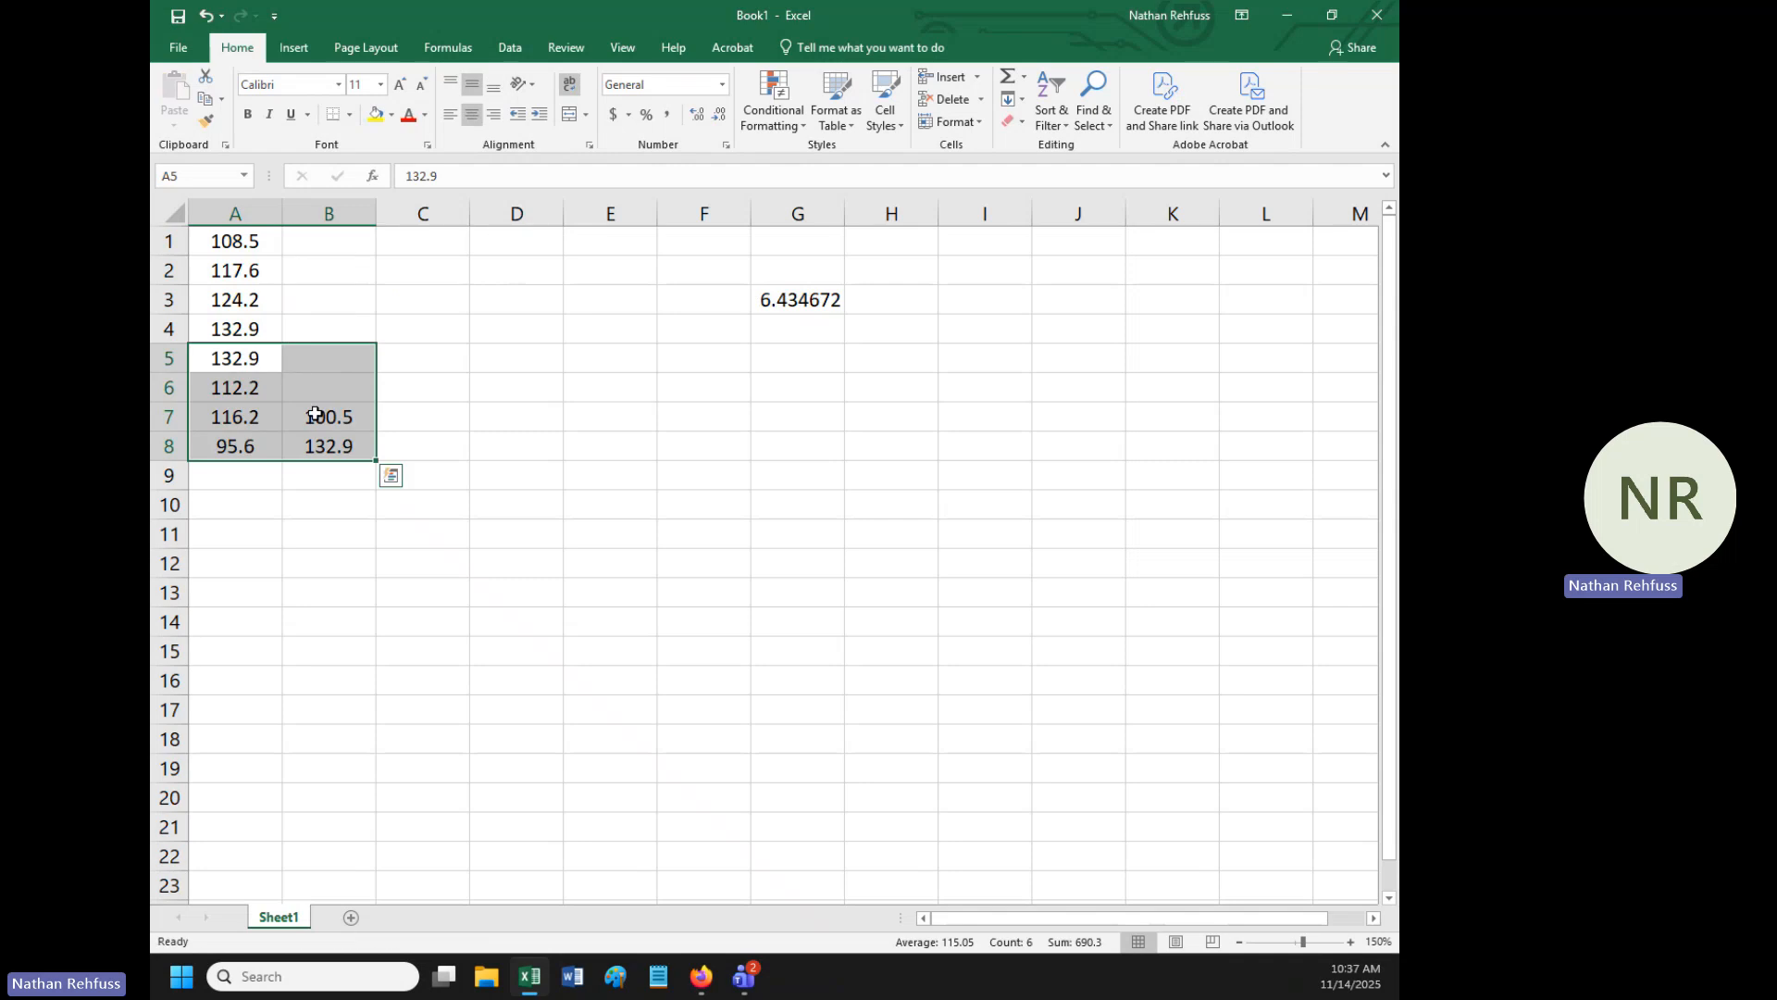
- Move the two remaining values in B7:B8 to A9:A10, completing a single data column
left_click_drag(315, 414, 325, 448)
key("ctrl+x")
left_click(259, 482)
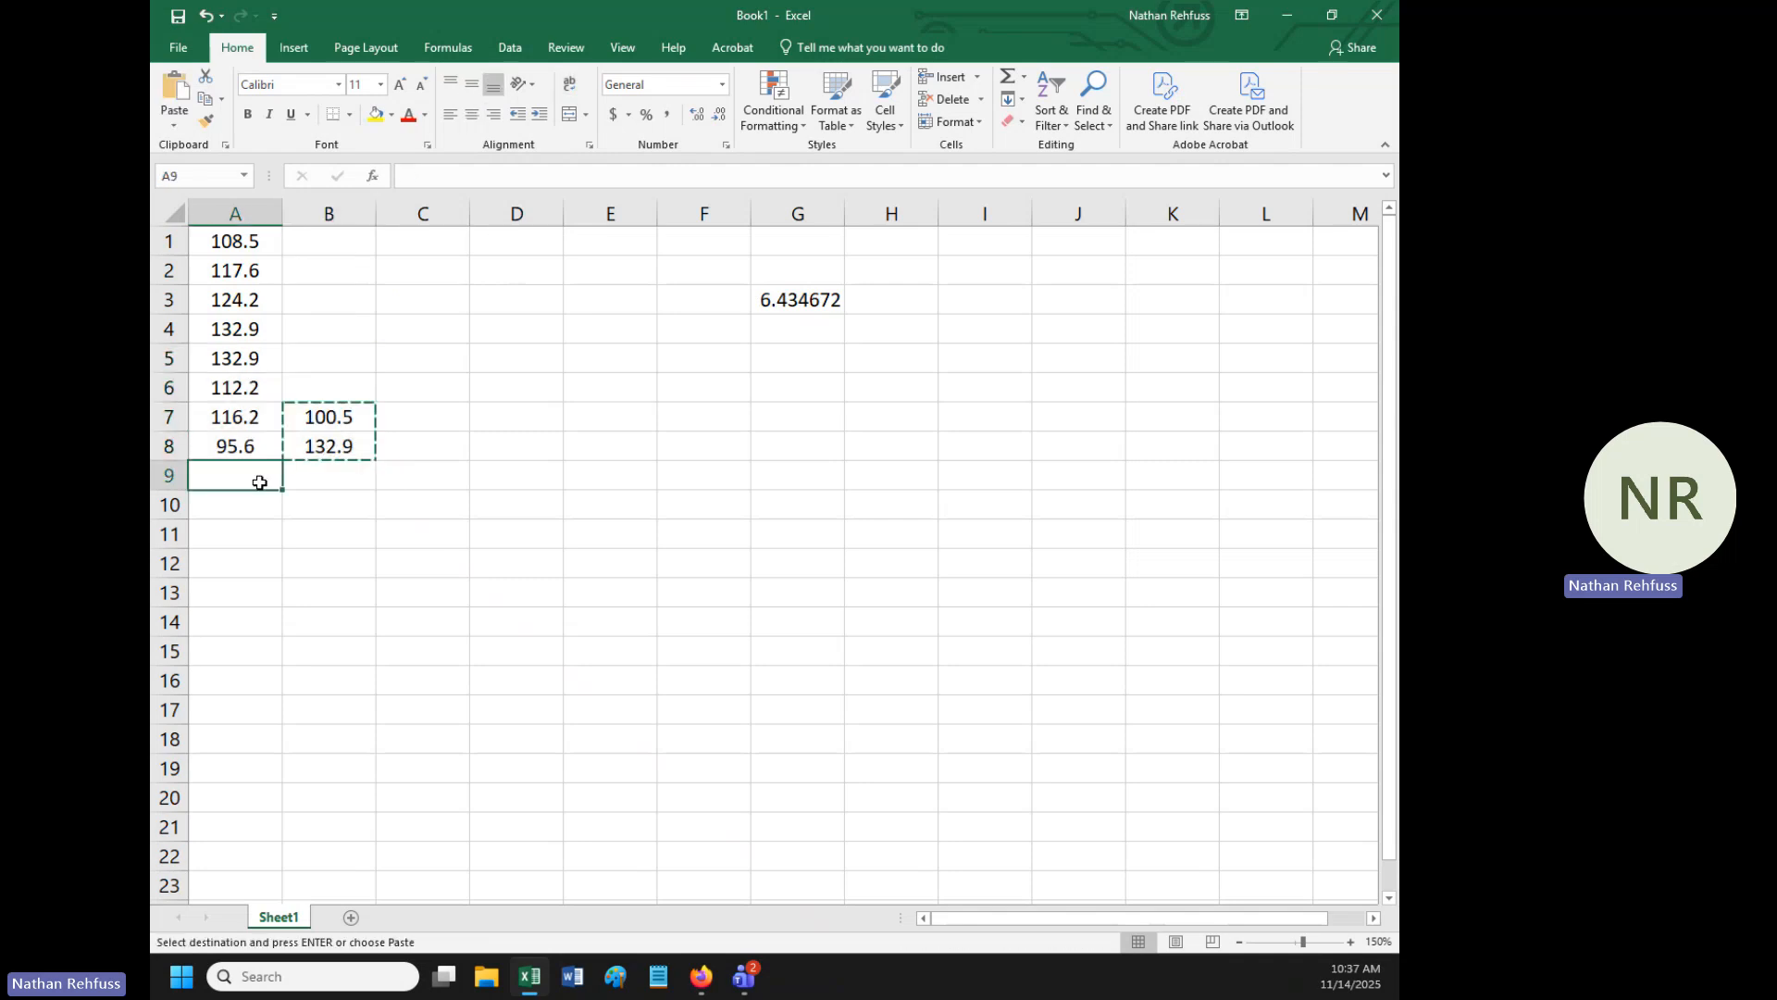
key("ctrl+v")
left_click(365, 472)
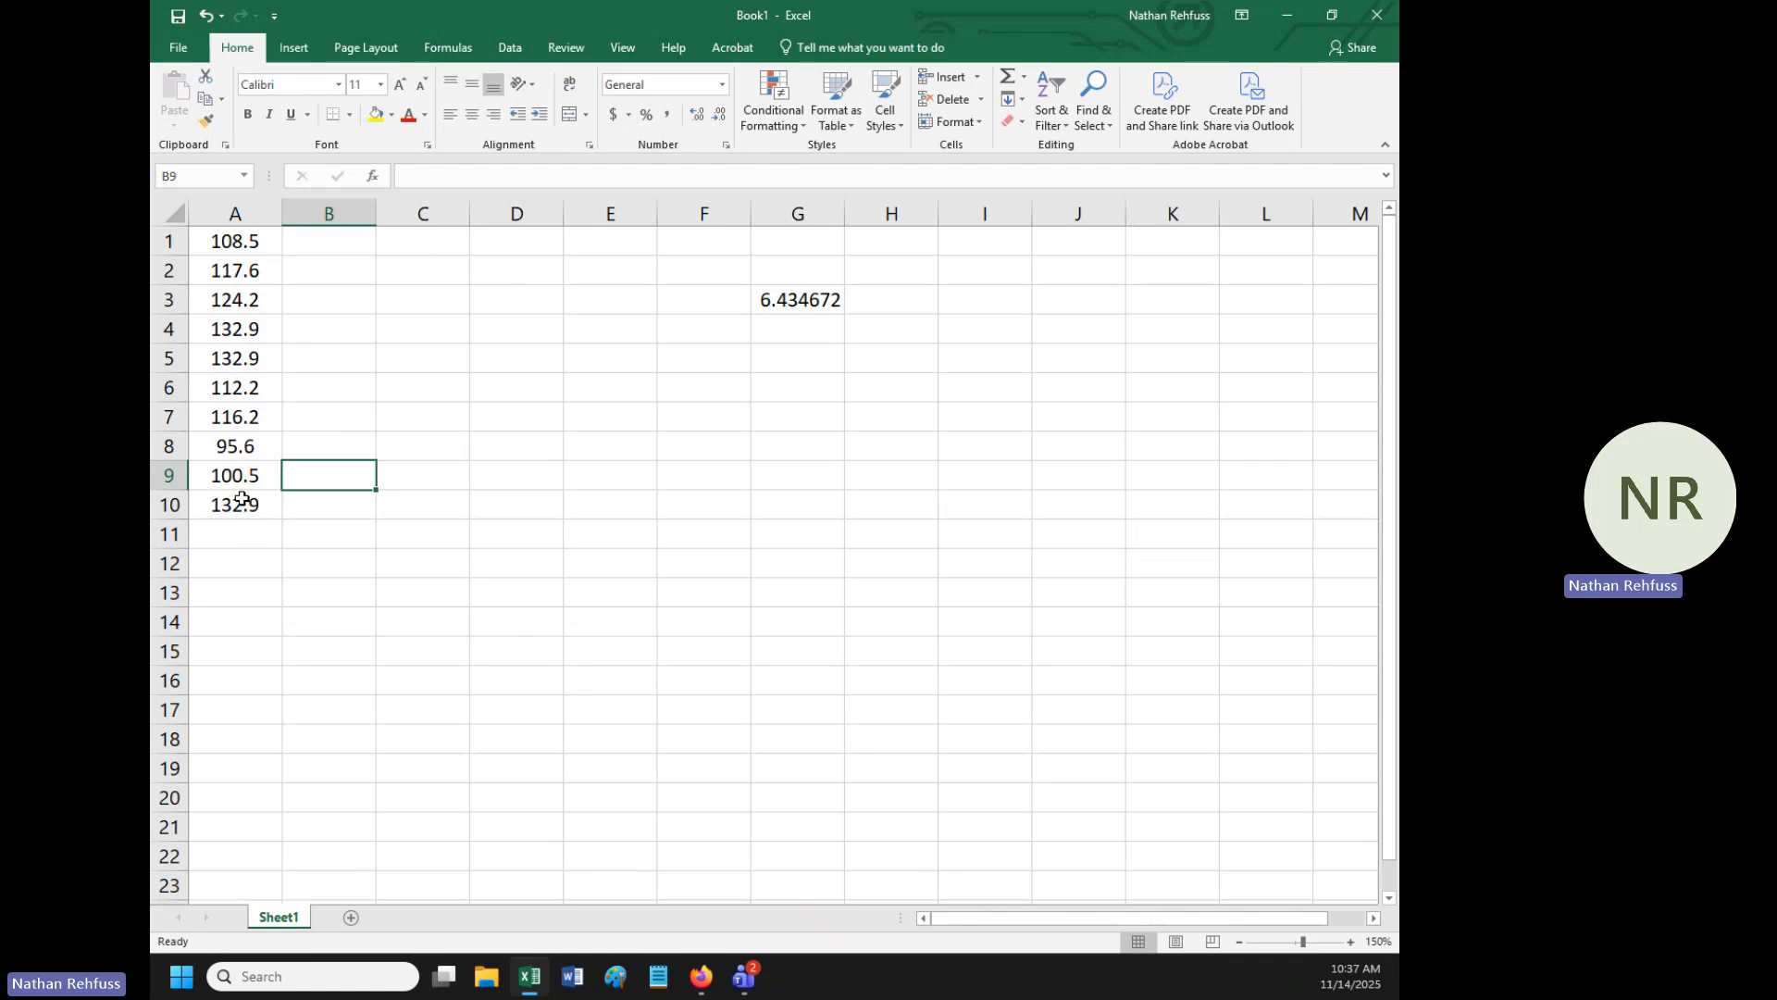
- Add up the data values A1:A10 in cell A12 with the SUM function
left_click(247, 566)
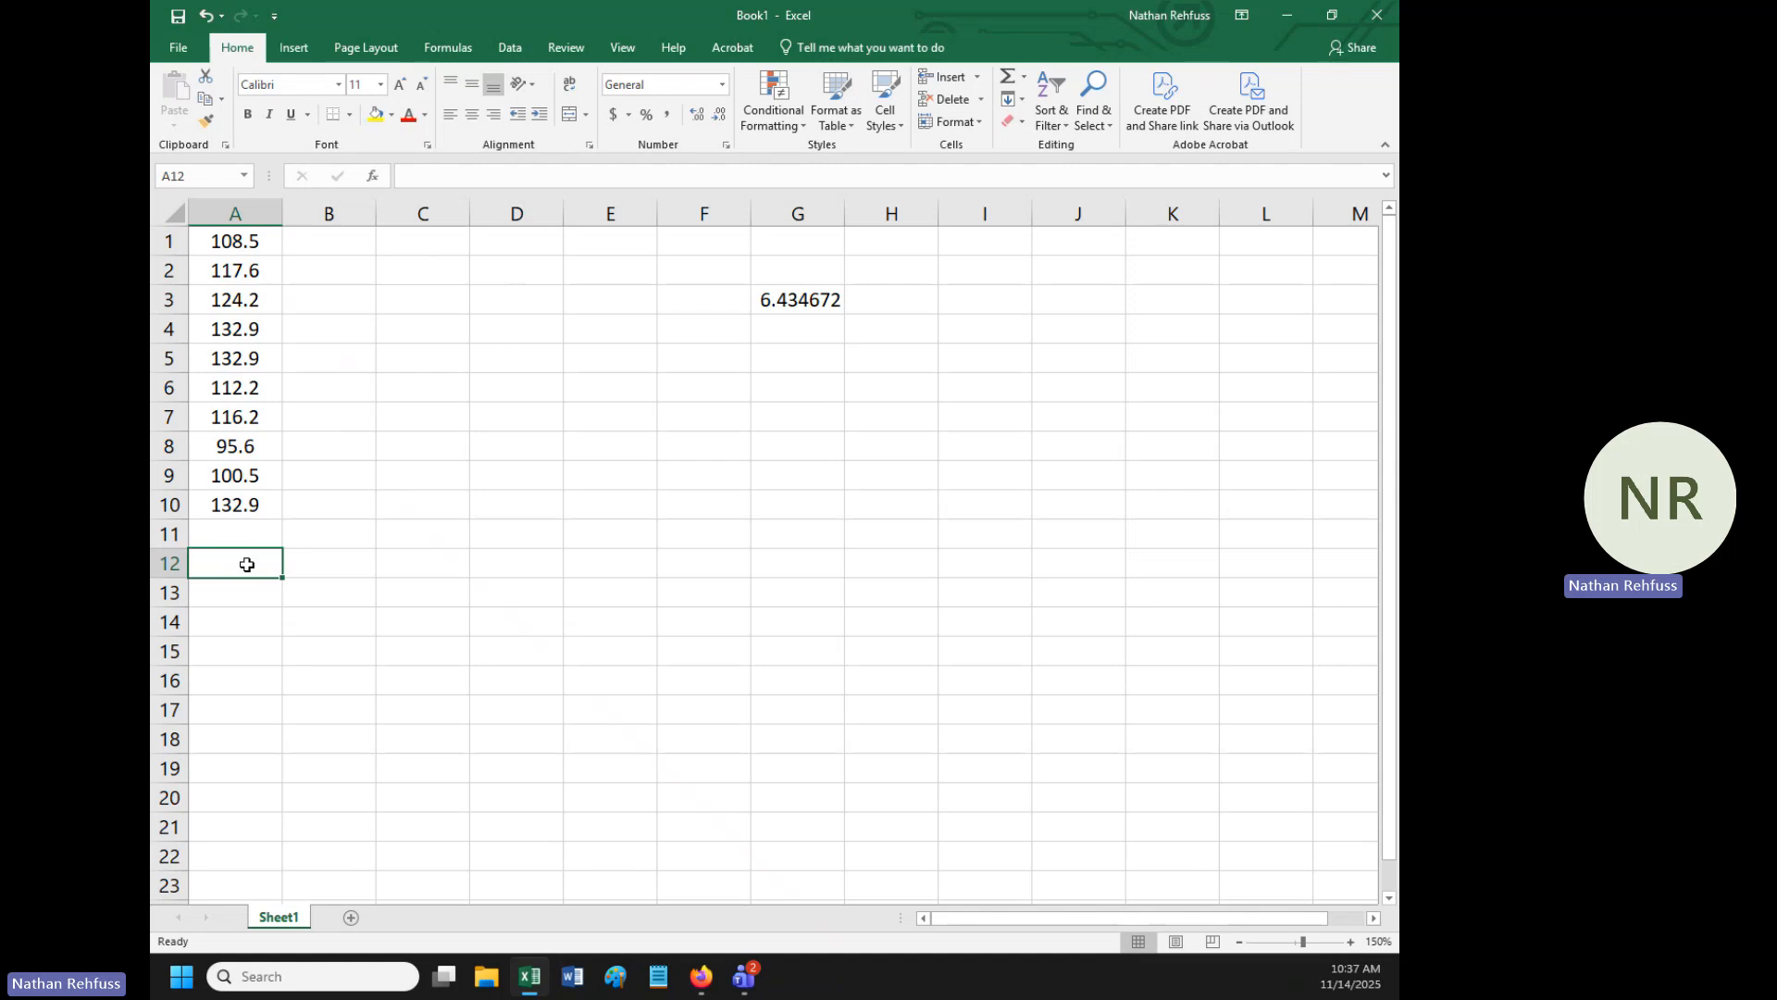
type("=sum")
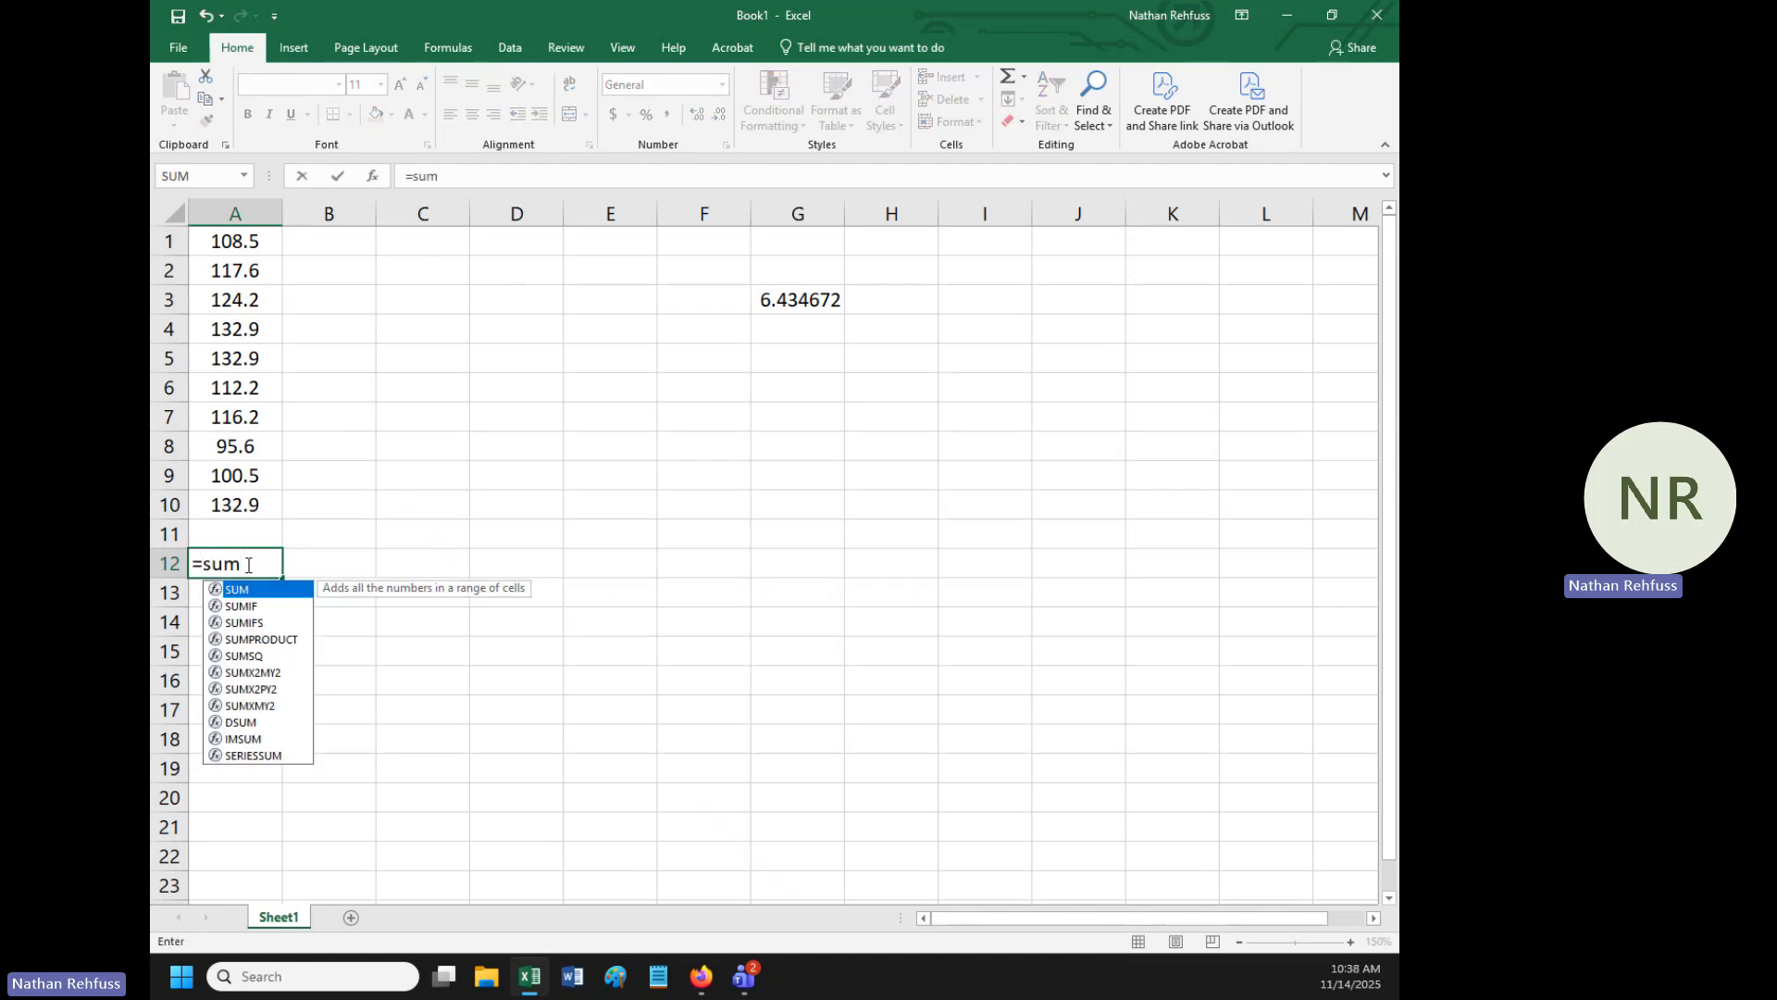
type("(")
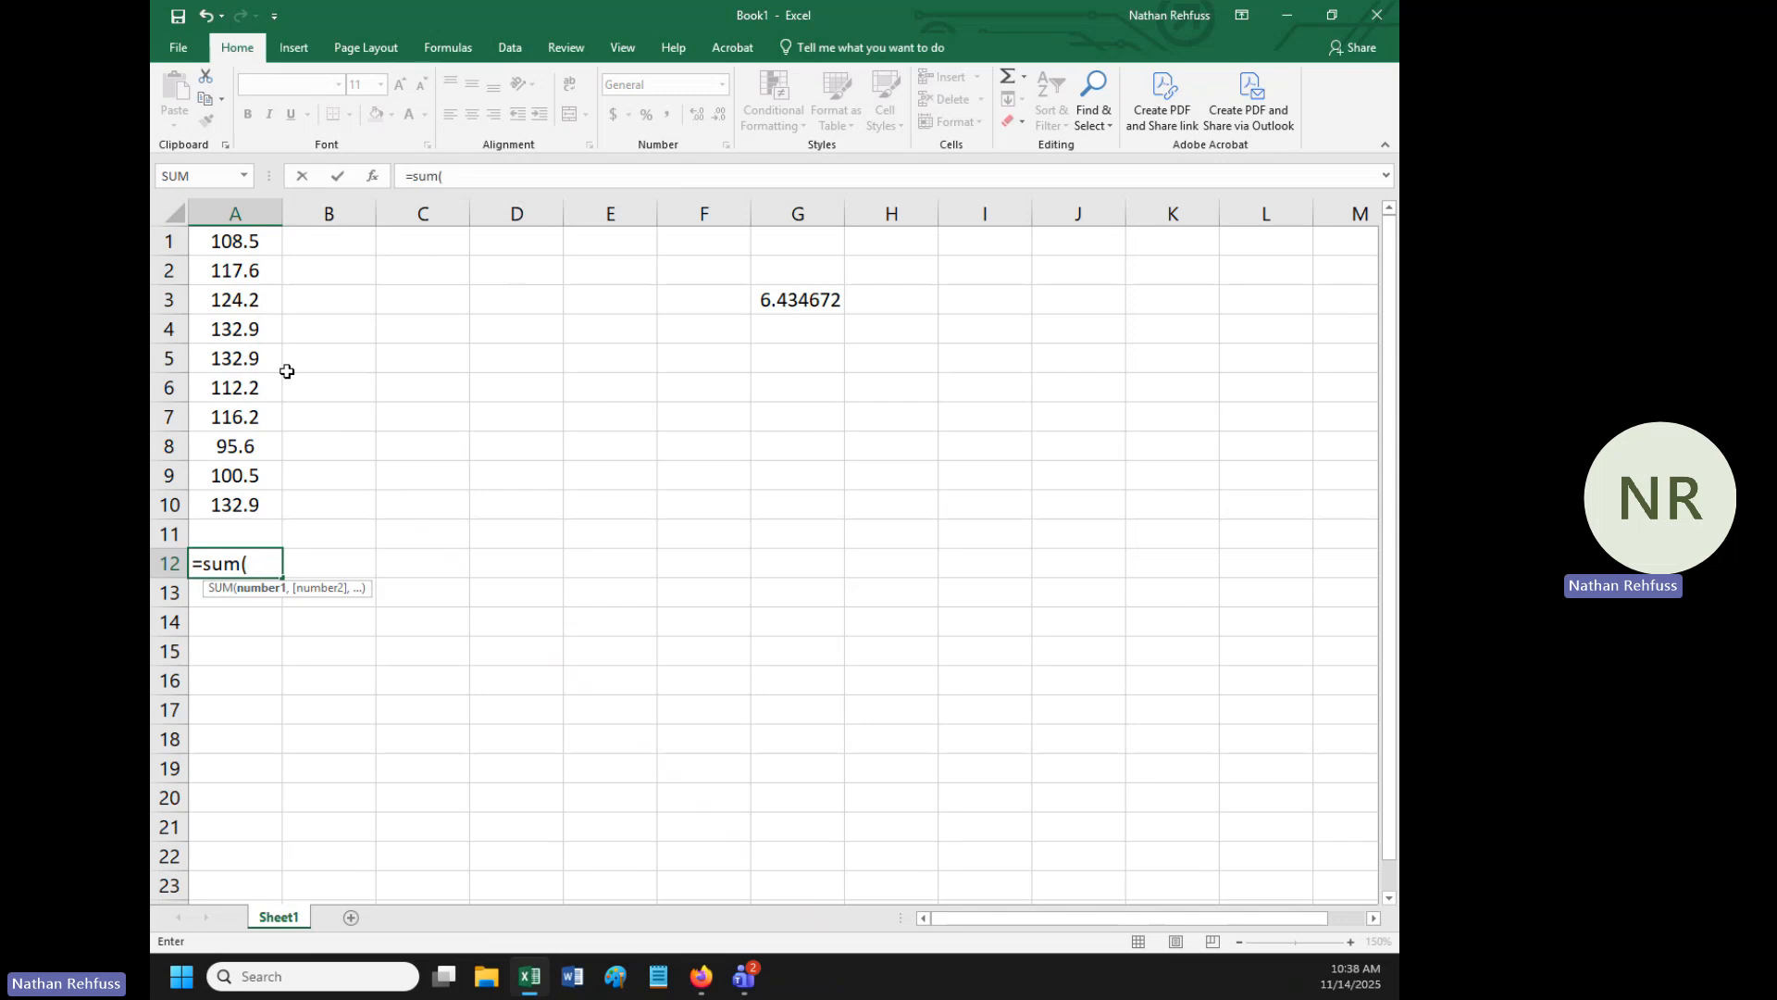
left_click_drag(243, 233, 246, 506)
type(")")
key("Return")
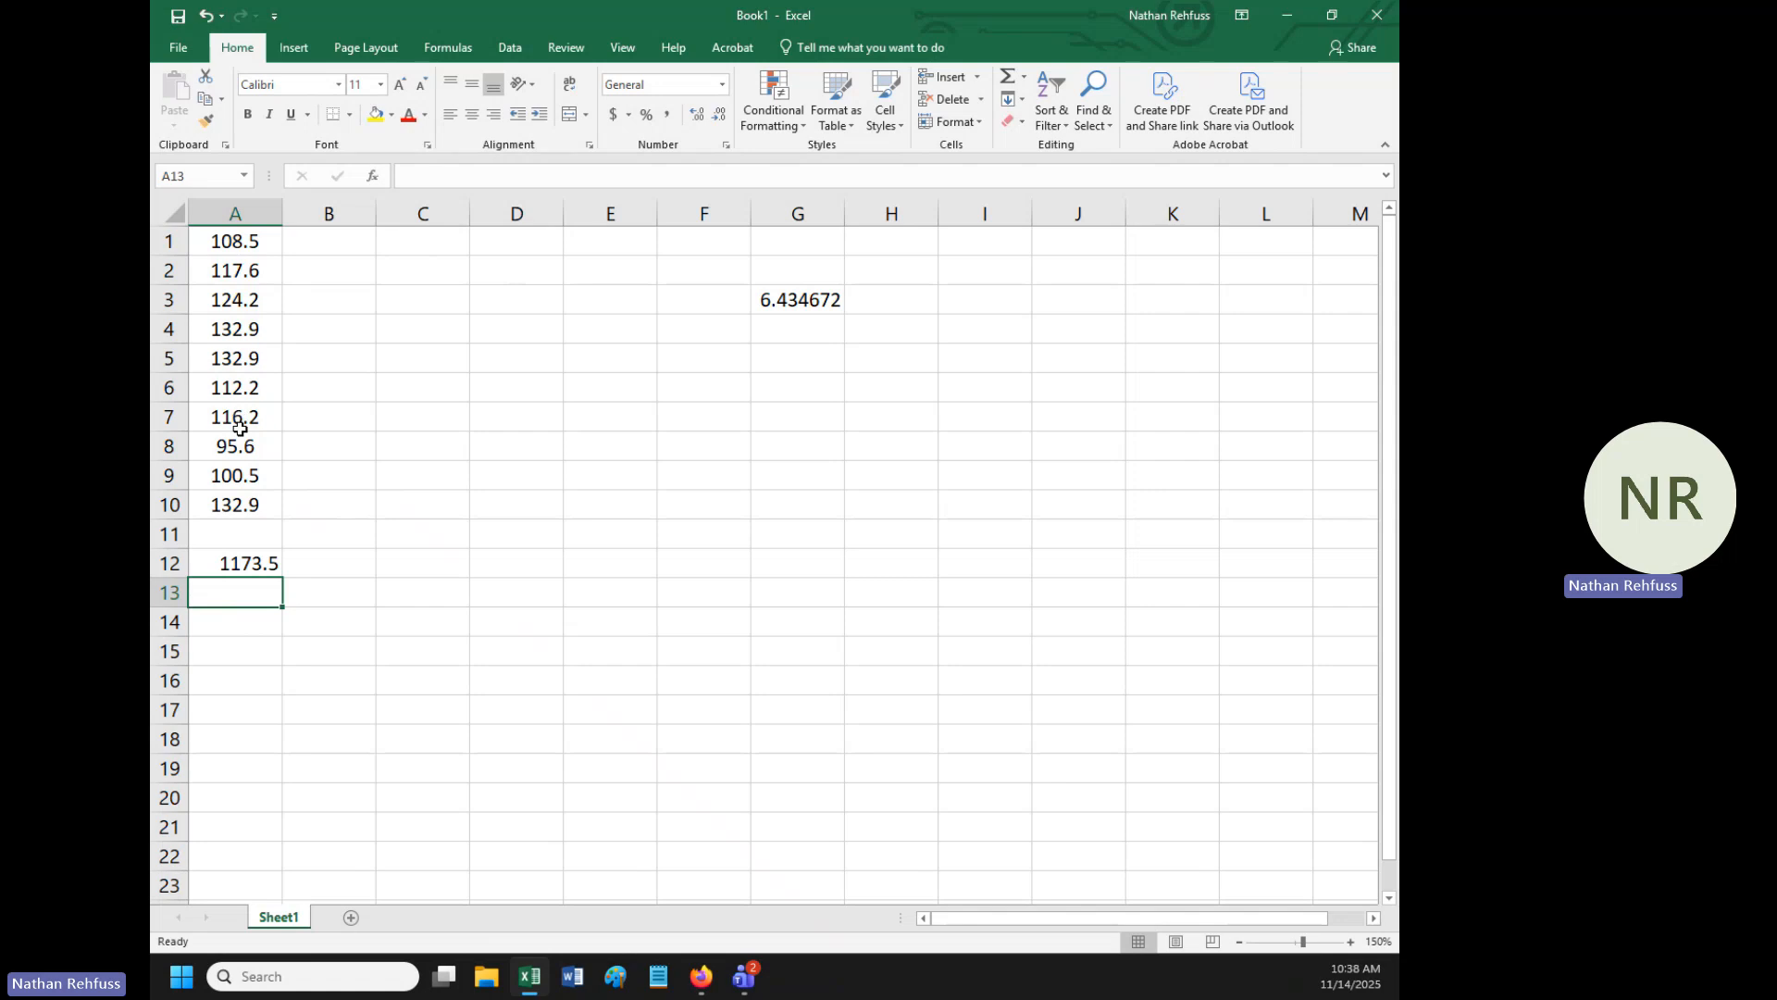
- Enter the label "sum" in cell A11, above the total
left_click(260, 527)
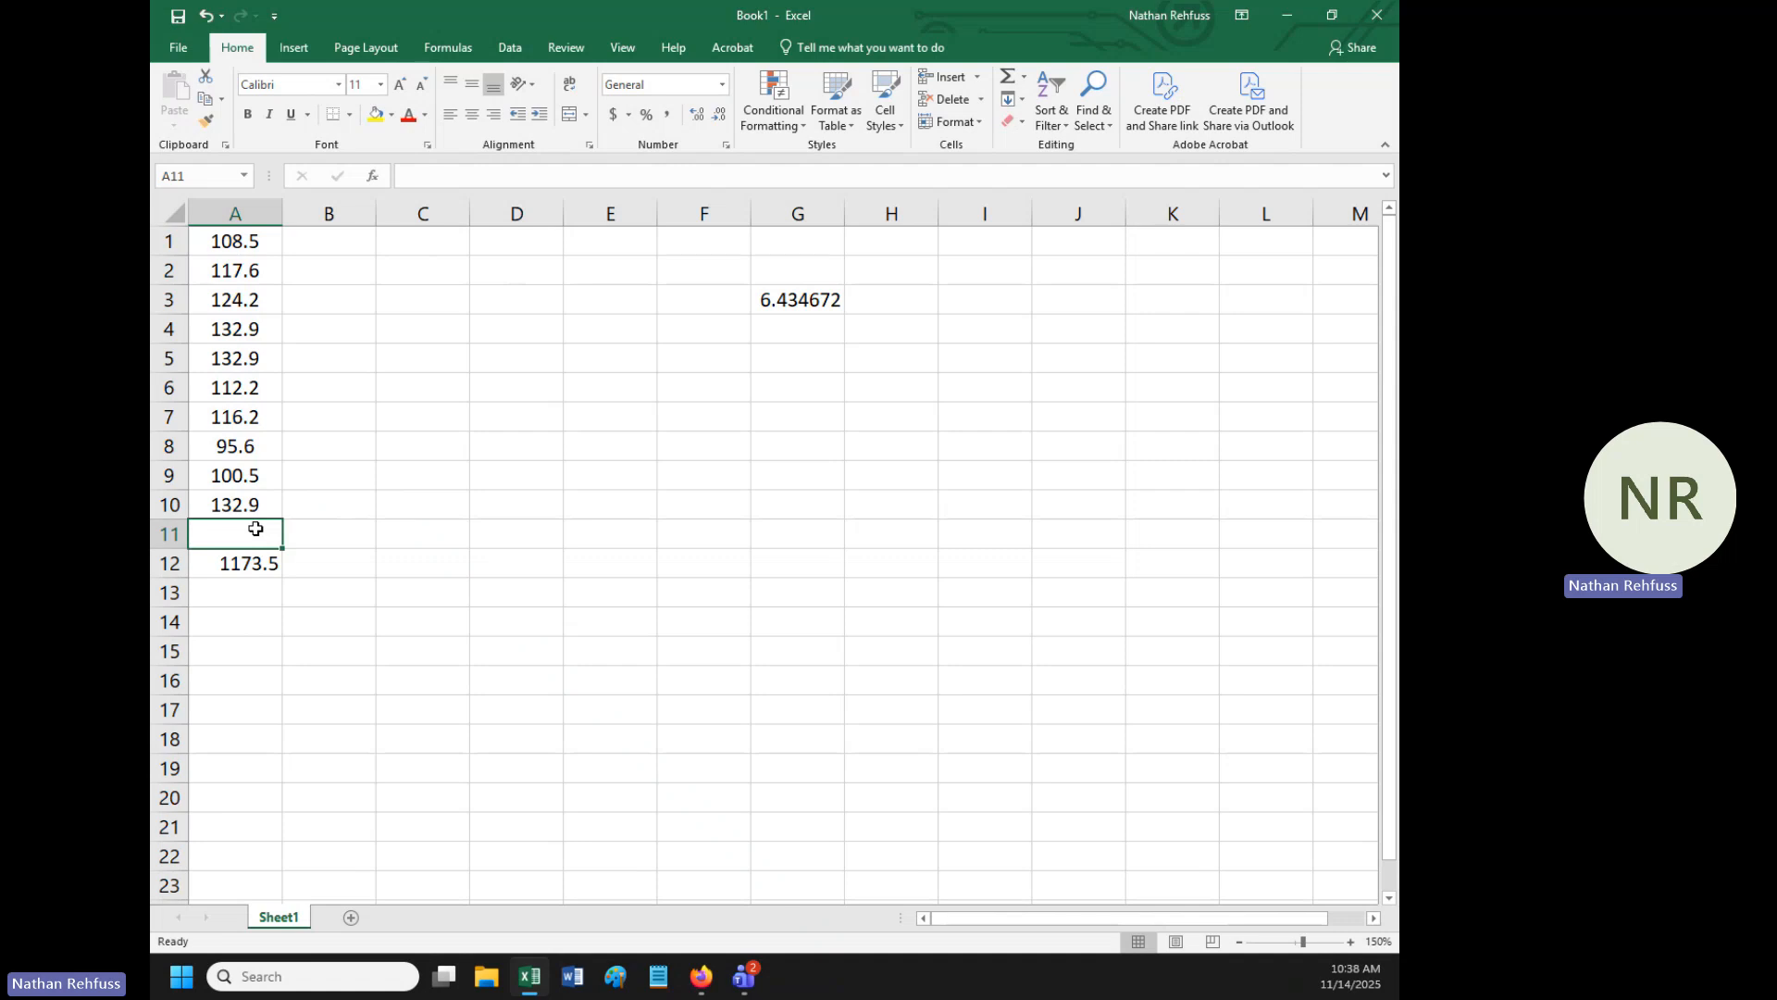
type("sum")
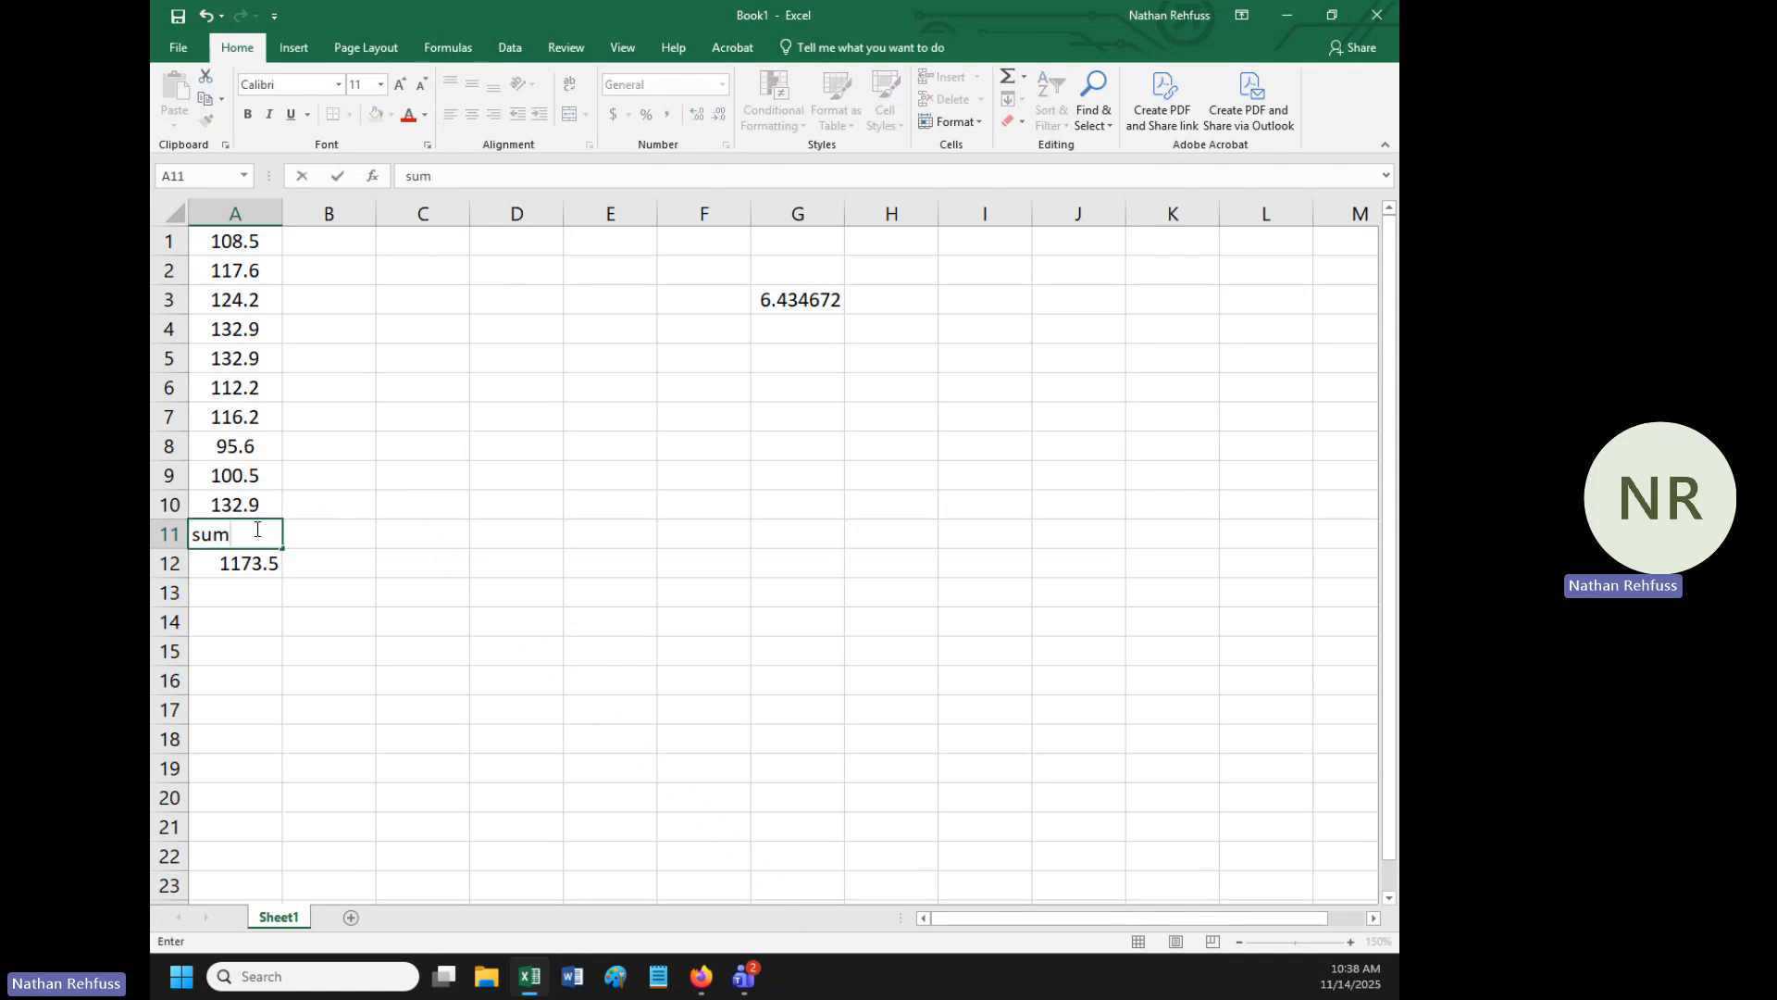
key("Return")
- Enter the label "divide by 10" in cell A13, below the total
left_click(256, 529)
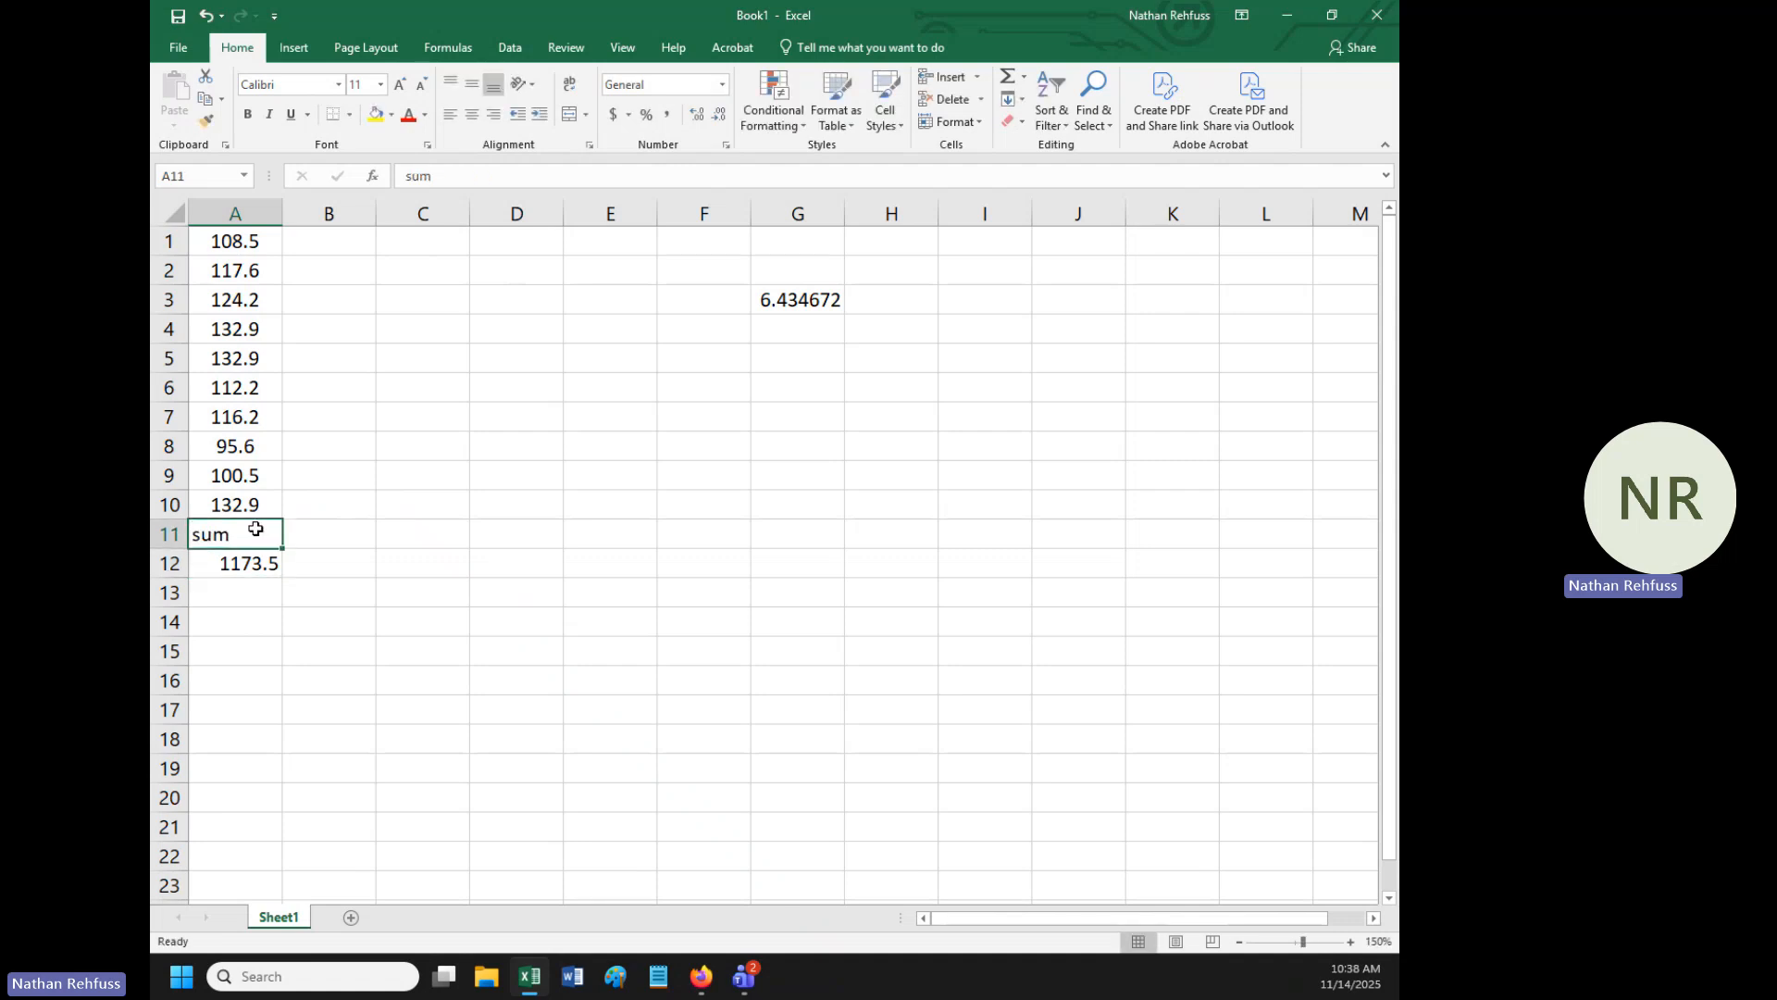
key("Down")
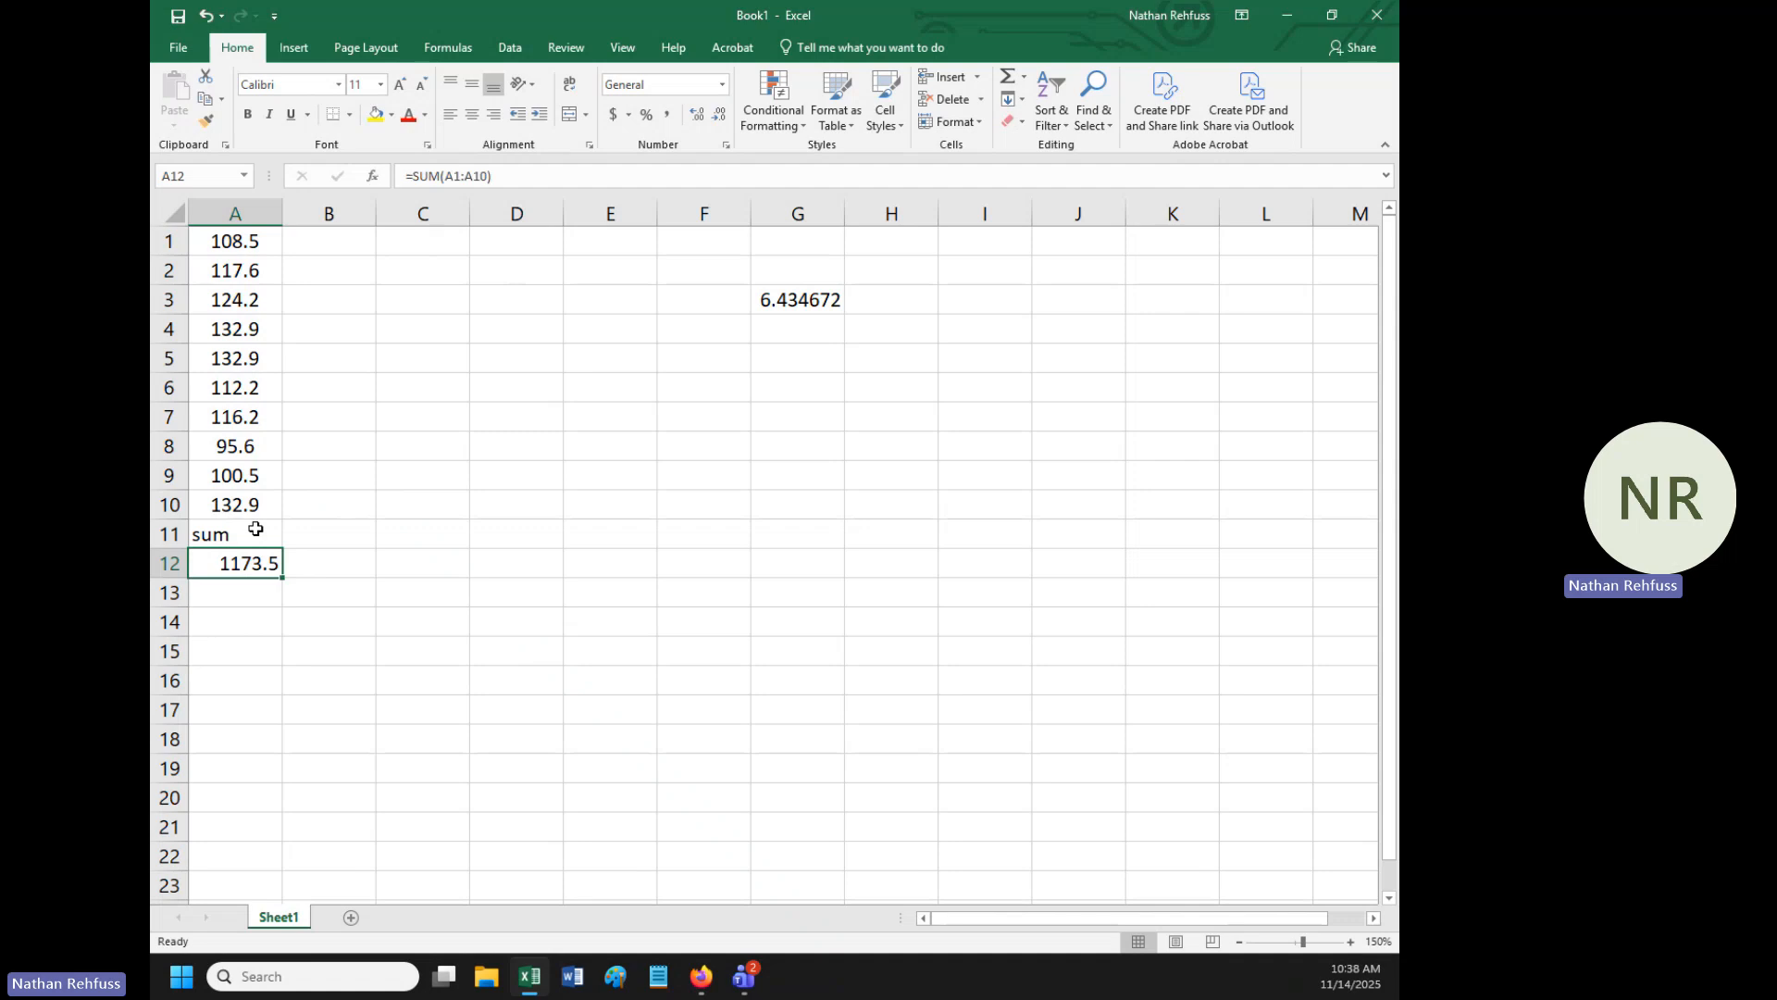
key("Down")
type("divi")
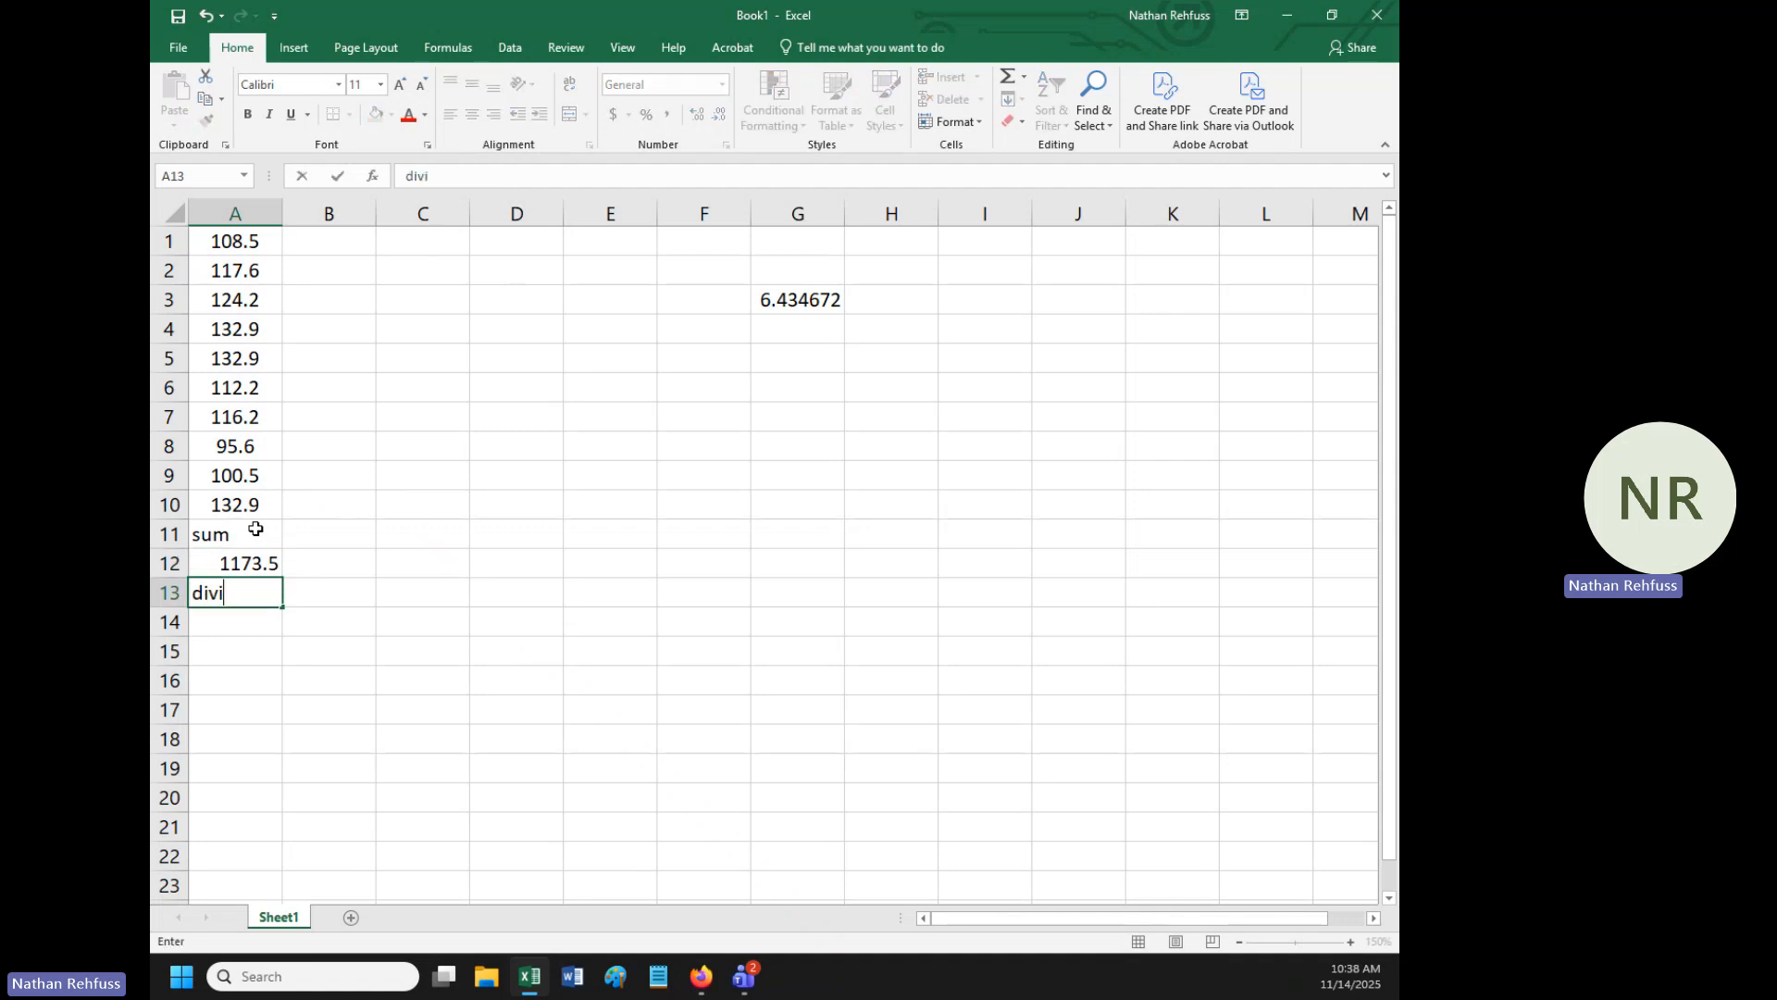
type("de by 120")
key("BackSpace")
key("BackSpace")
type("0")
key("Return")
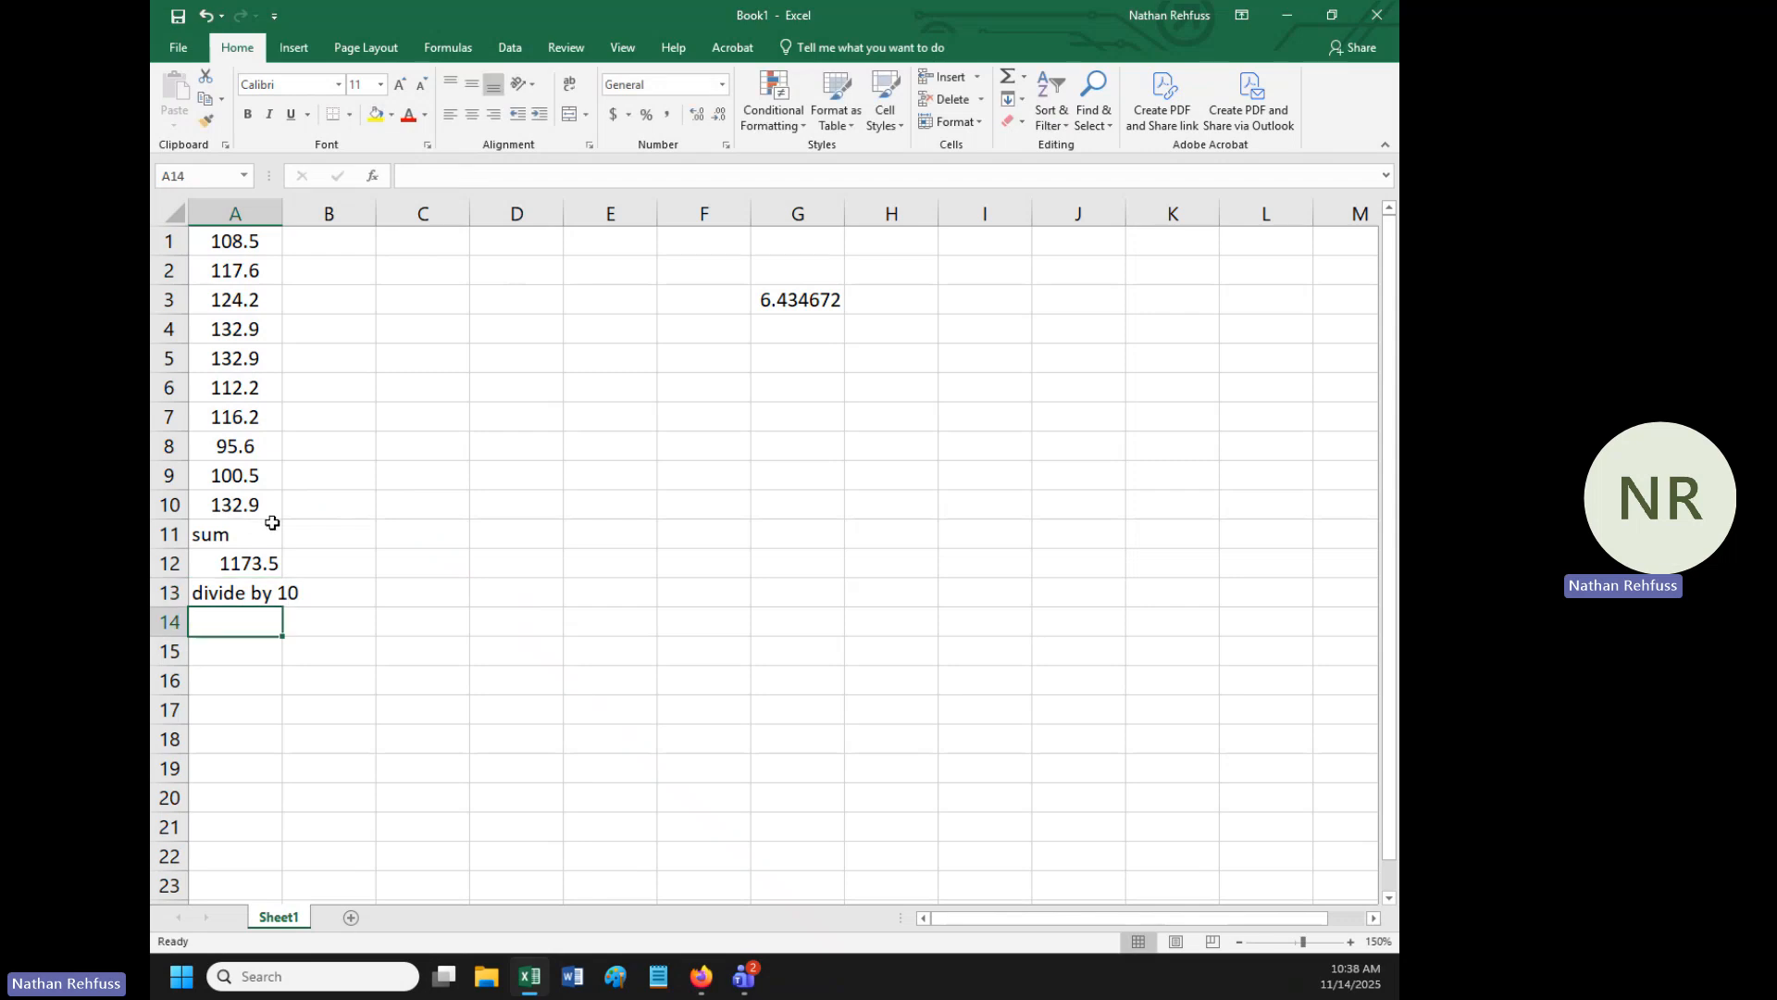
- Calculate the mean in cell A14 with the formula =A12/10
type("=")
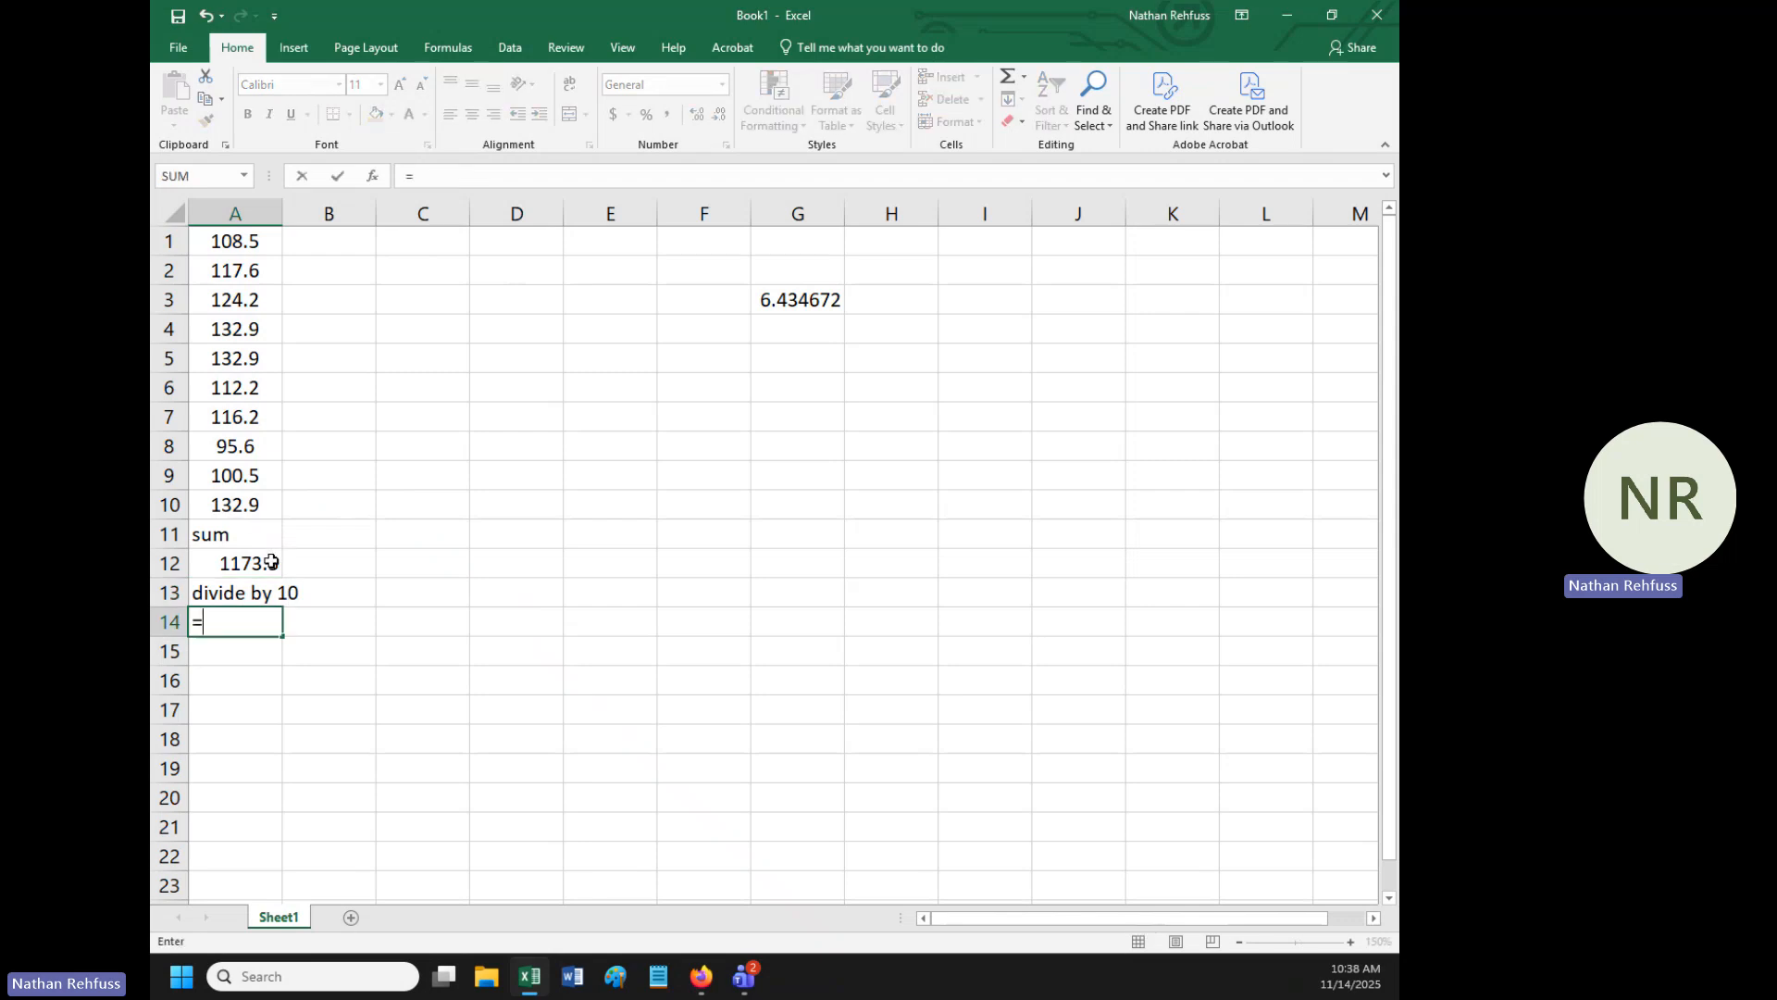
left_click(263, 563)
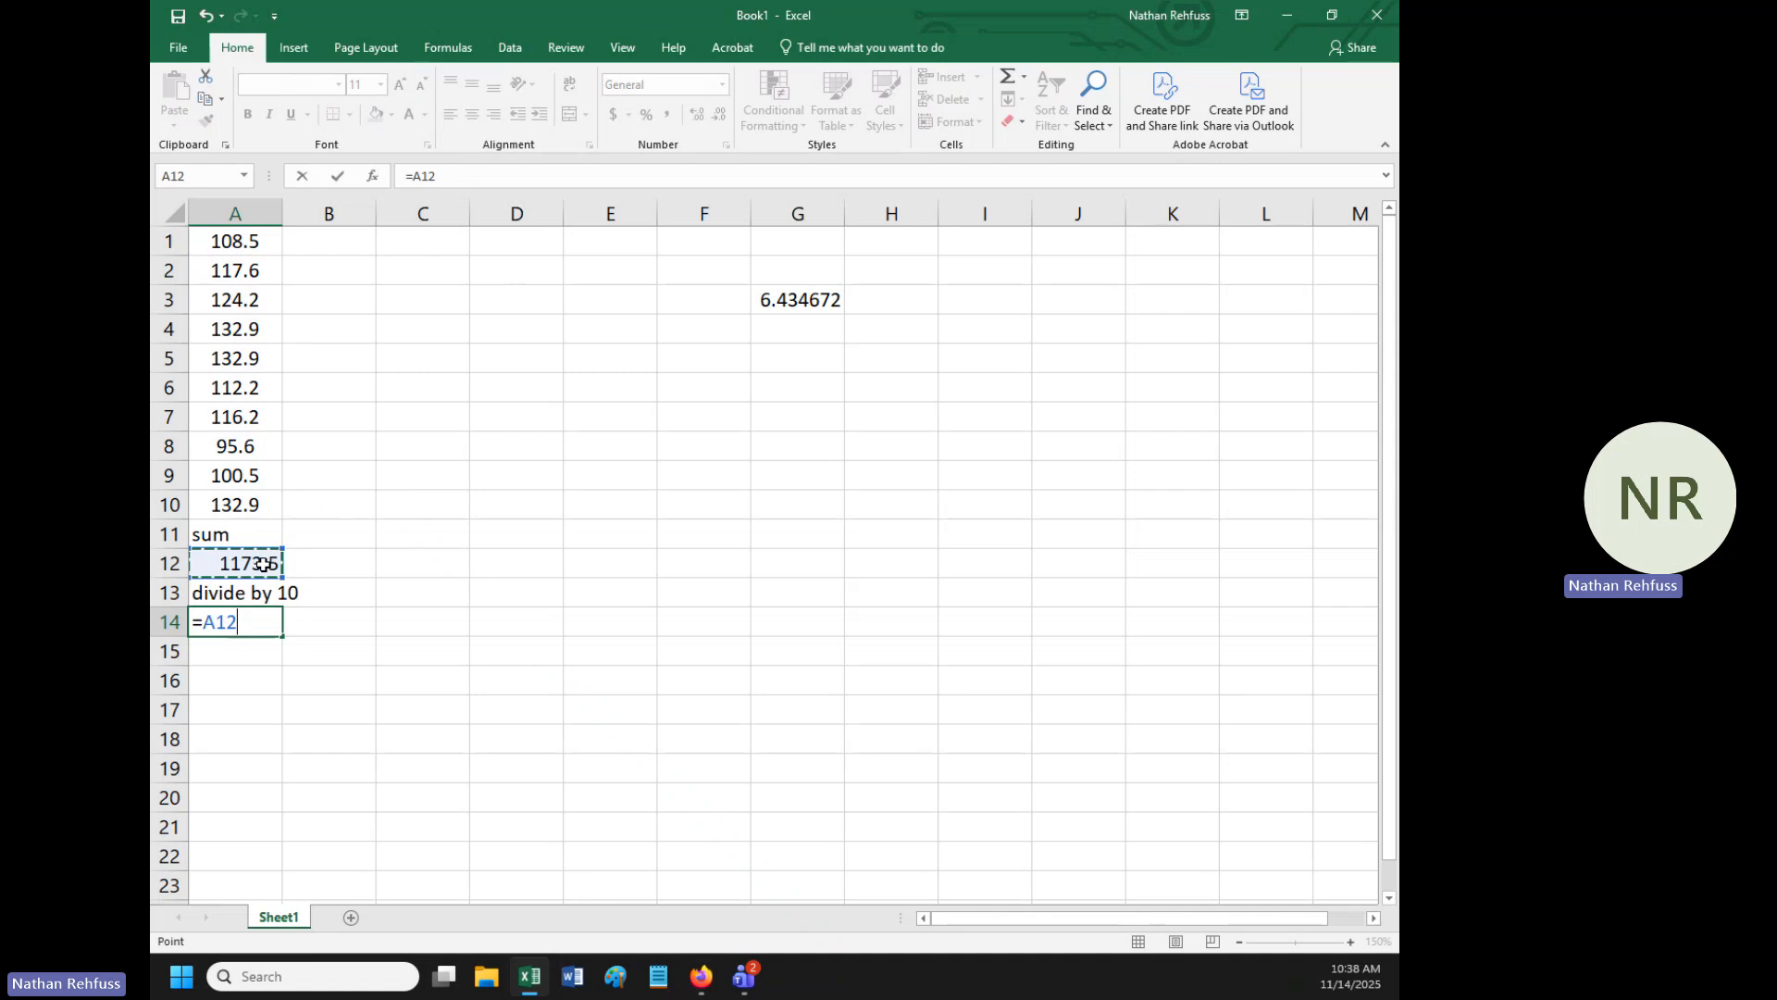
type("/10")
key("Return")
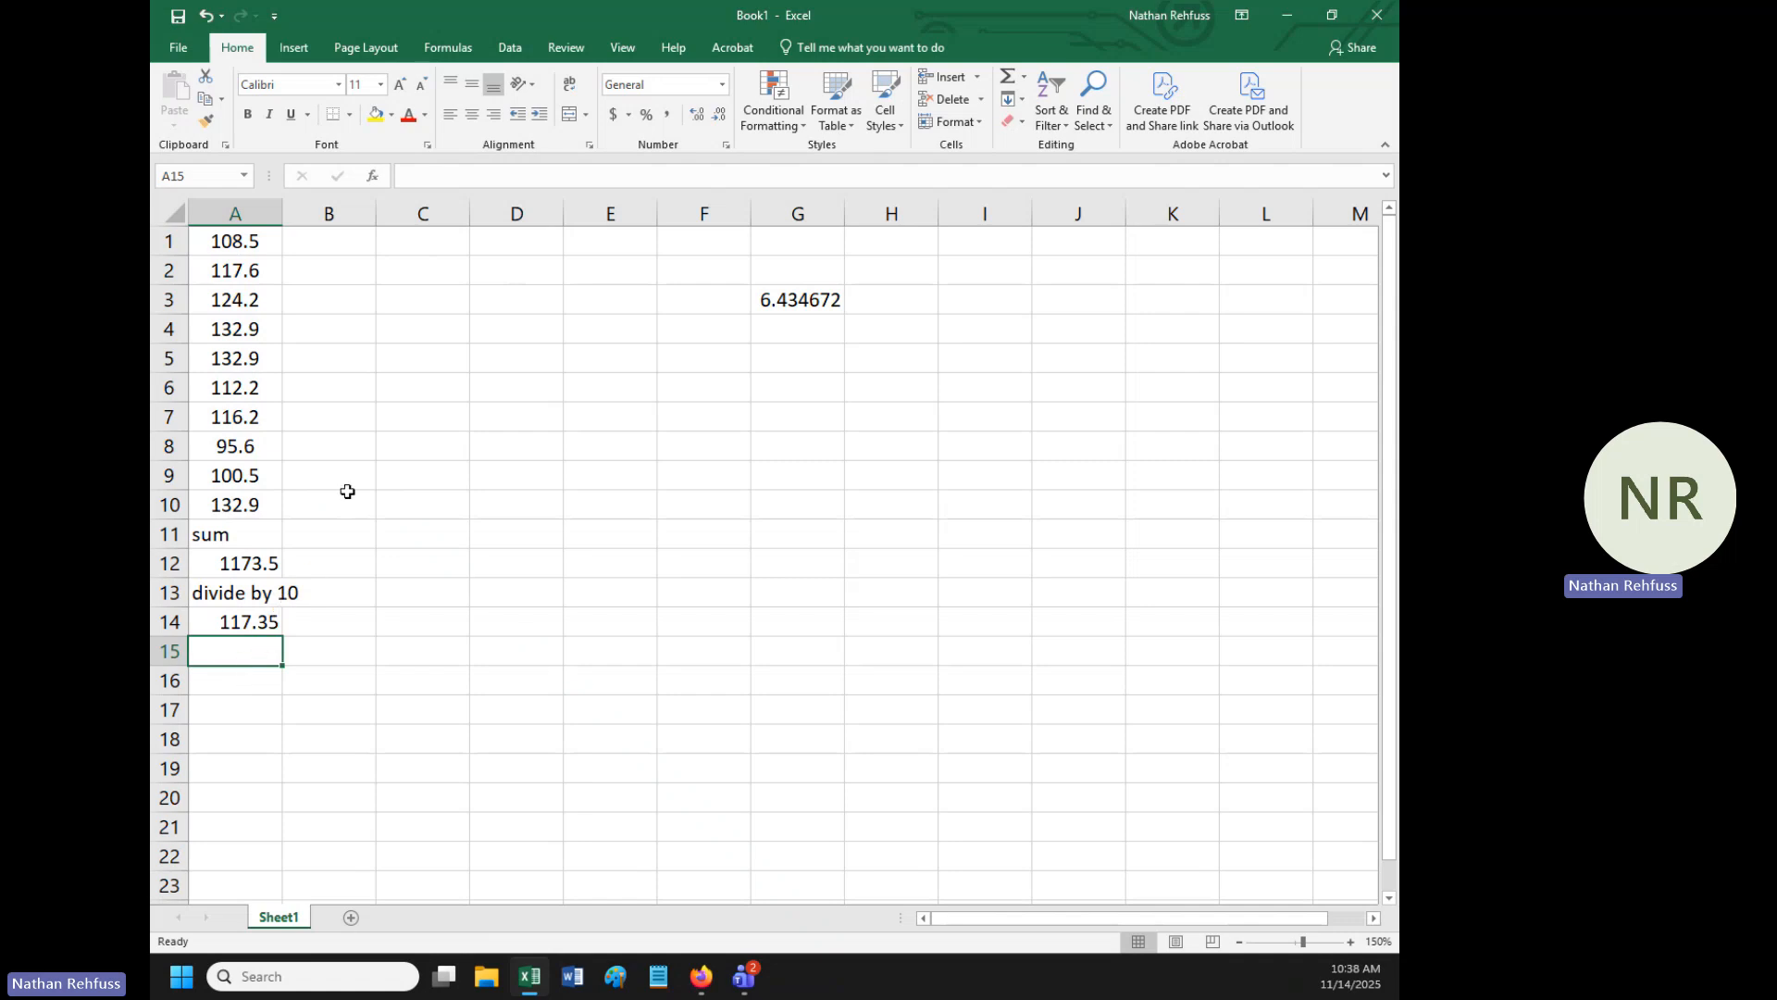
- Insert a blank row above the data and select its first cell, A1
right_click(169, 240)
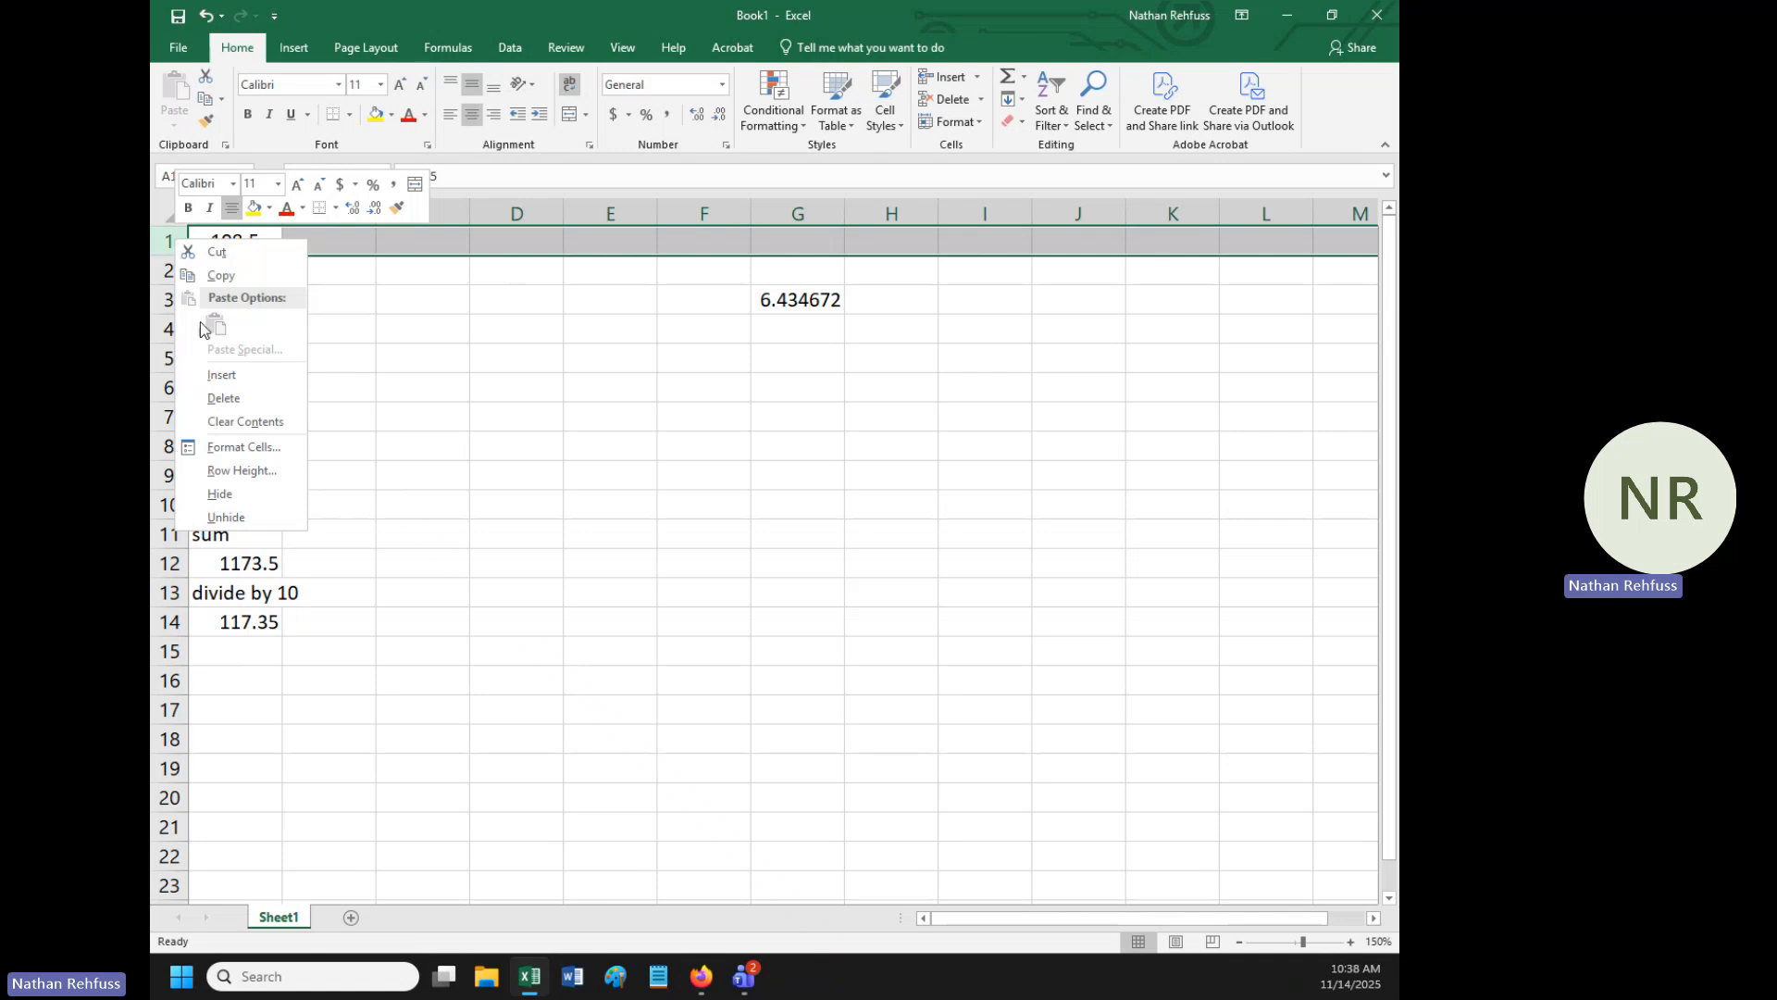
left_click(235, 373)
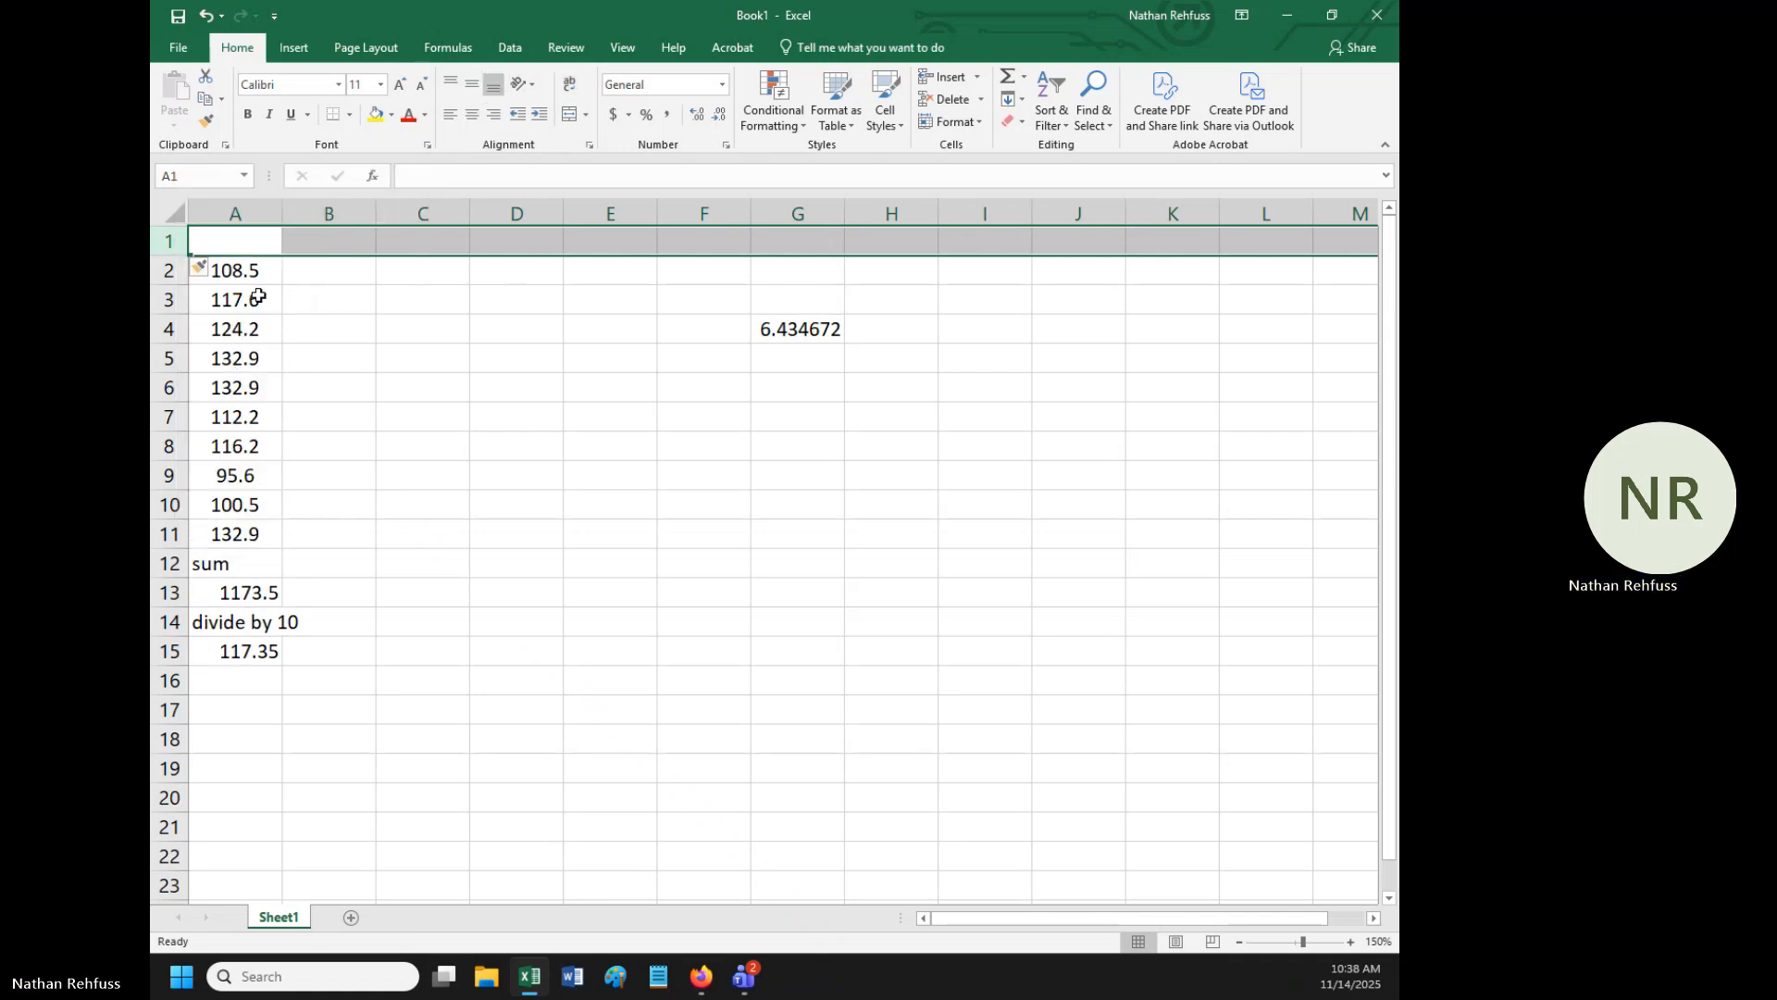
left_click(251, 235)
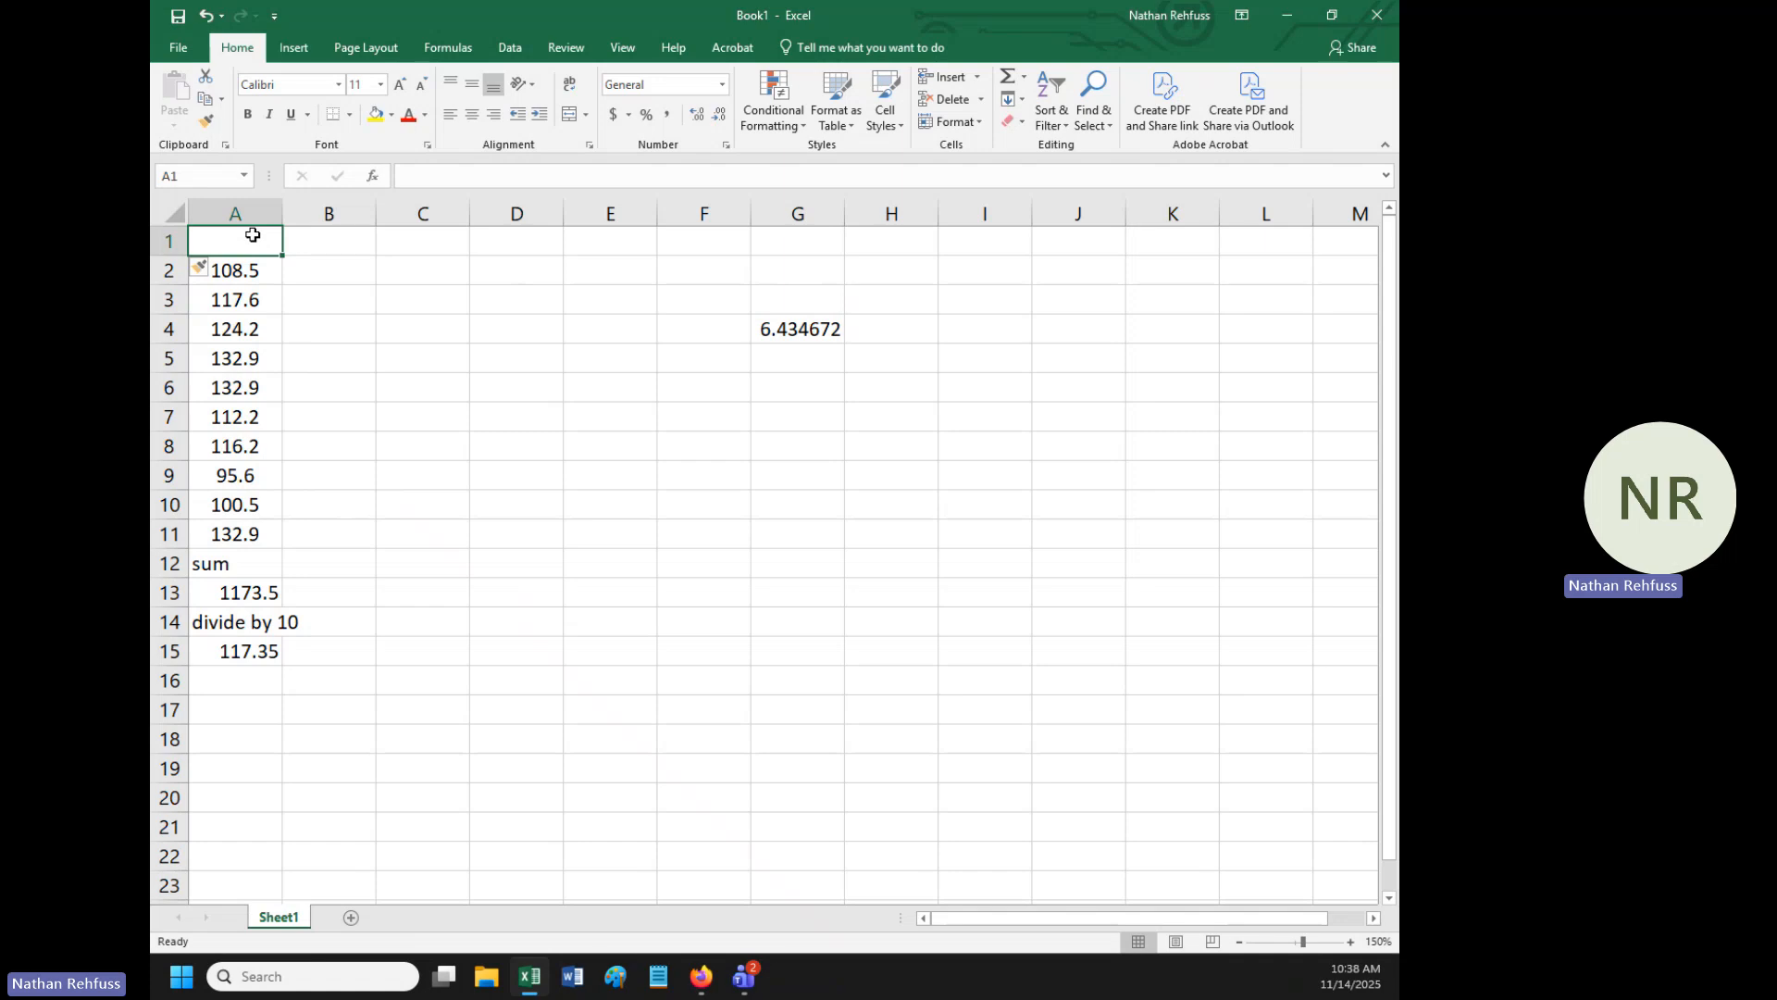
- Enter the column headings "x", "dev" and "dev squared" in cells A1, B1 and C1
type("x")
key("Tab")
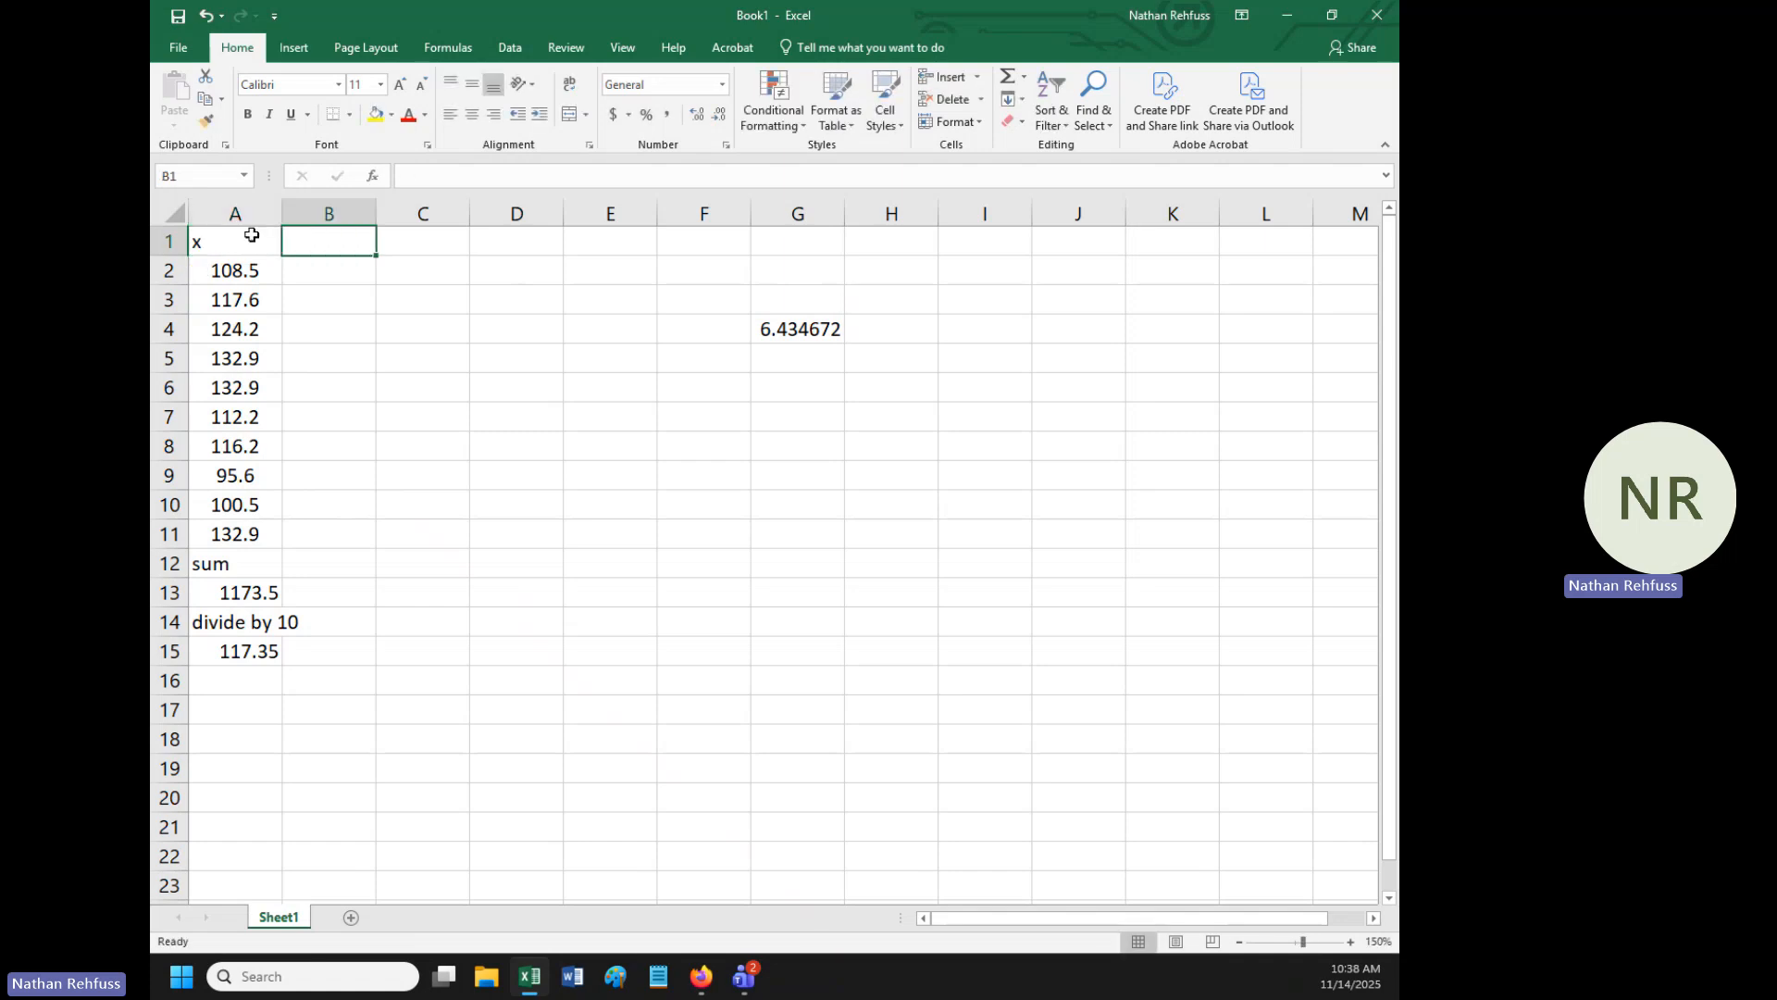
type("dev")
left_click(252, 235)
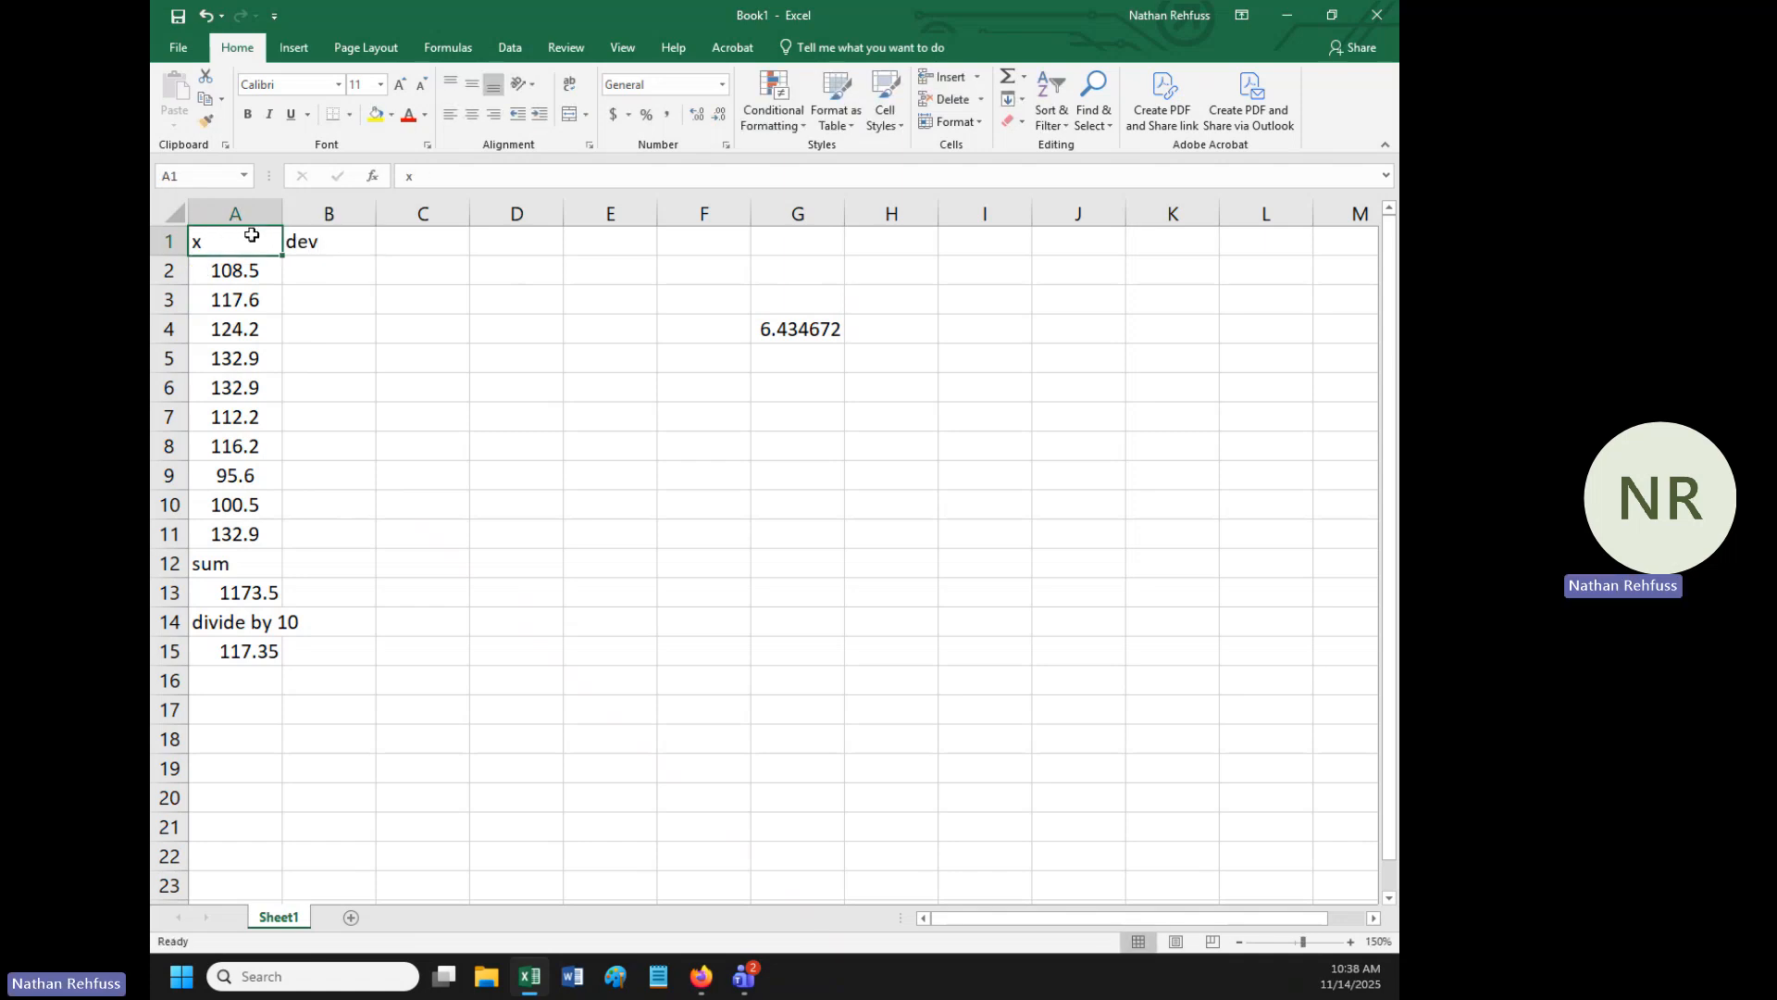
key("Tab")
type("dev squared")
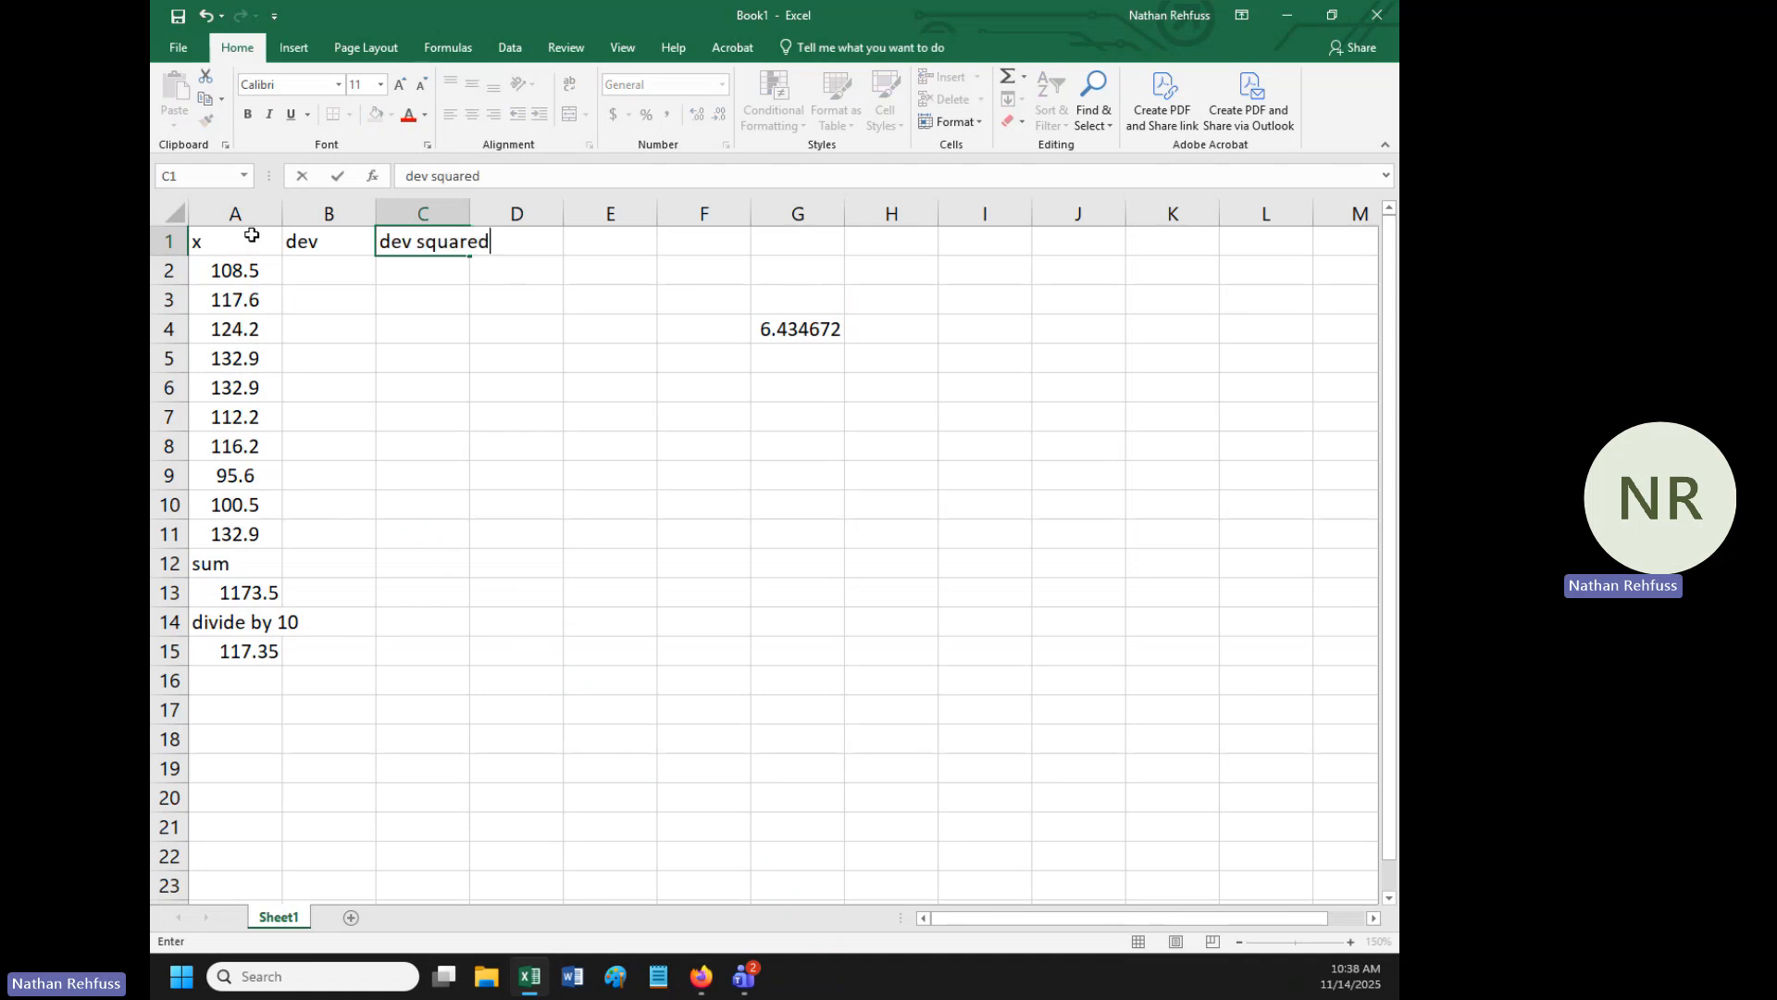
key("Return")
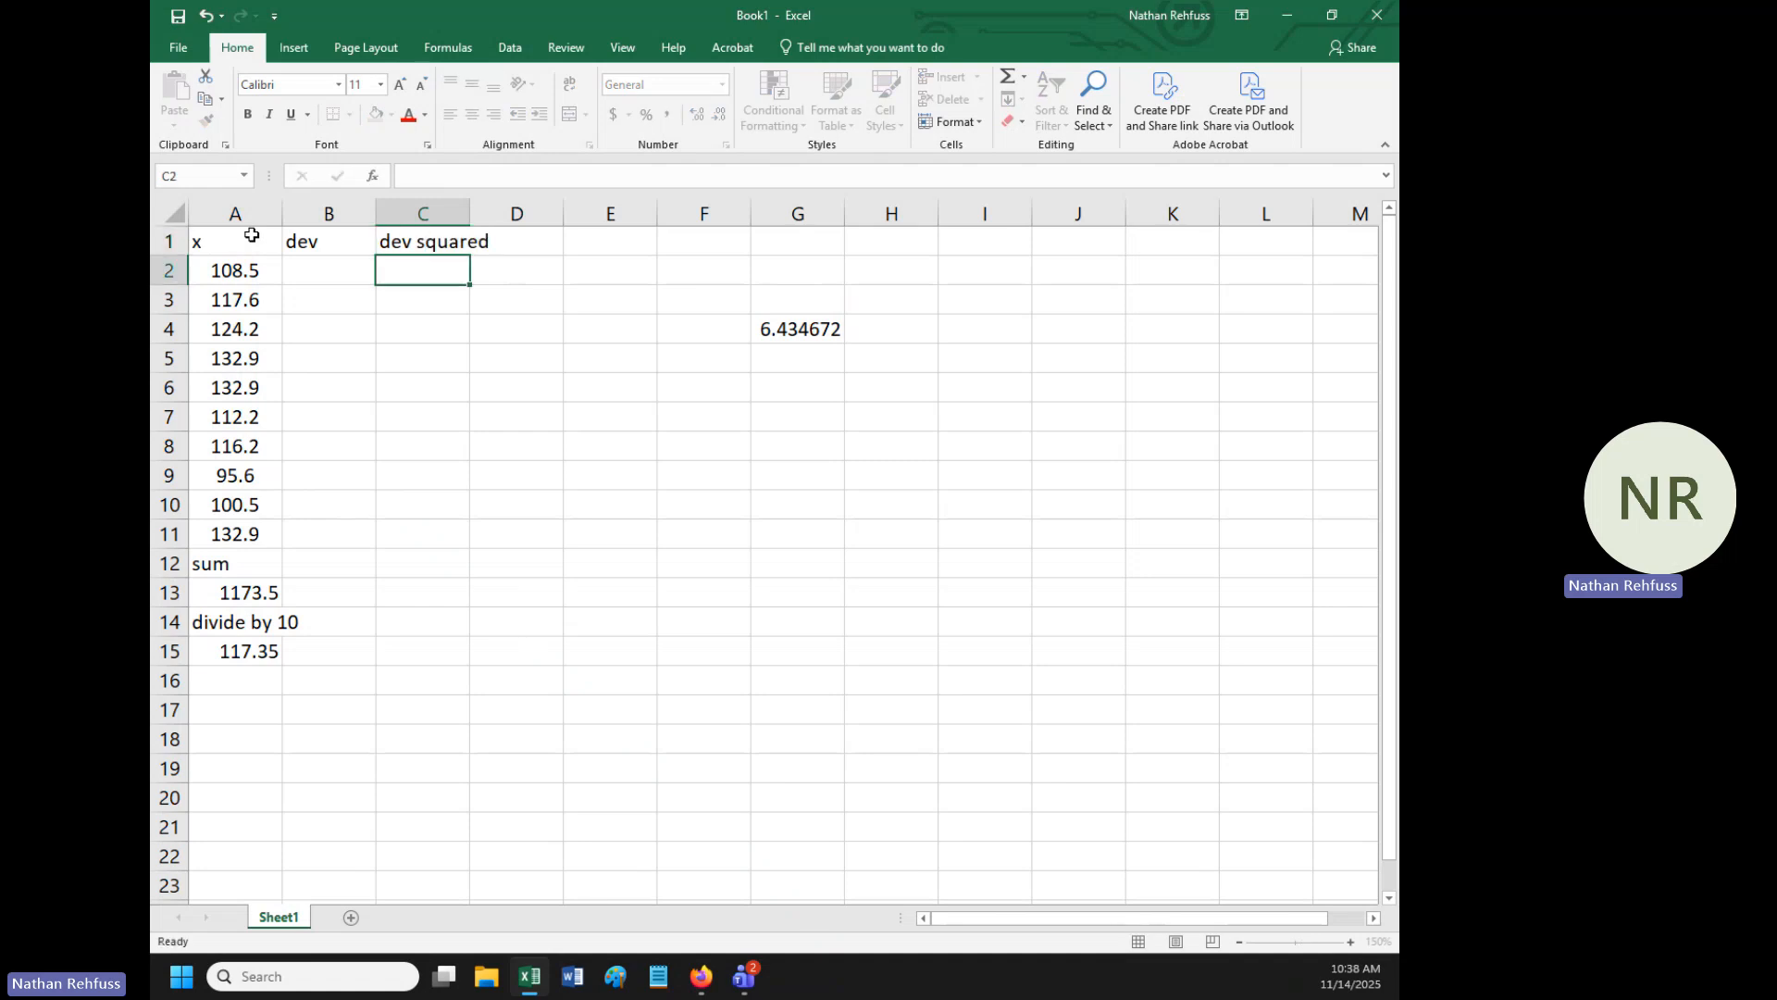
- Calculate the first deviation from the mean in cell B2 with the formula =A2-$A$15, keeping the mean reference absolute
key("Left")
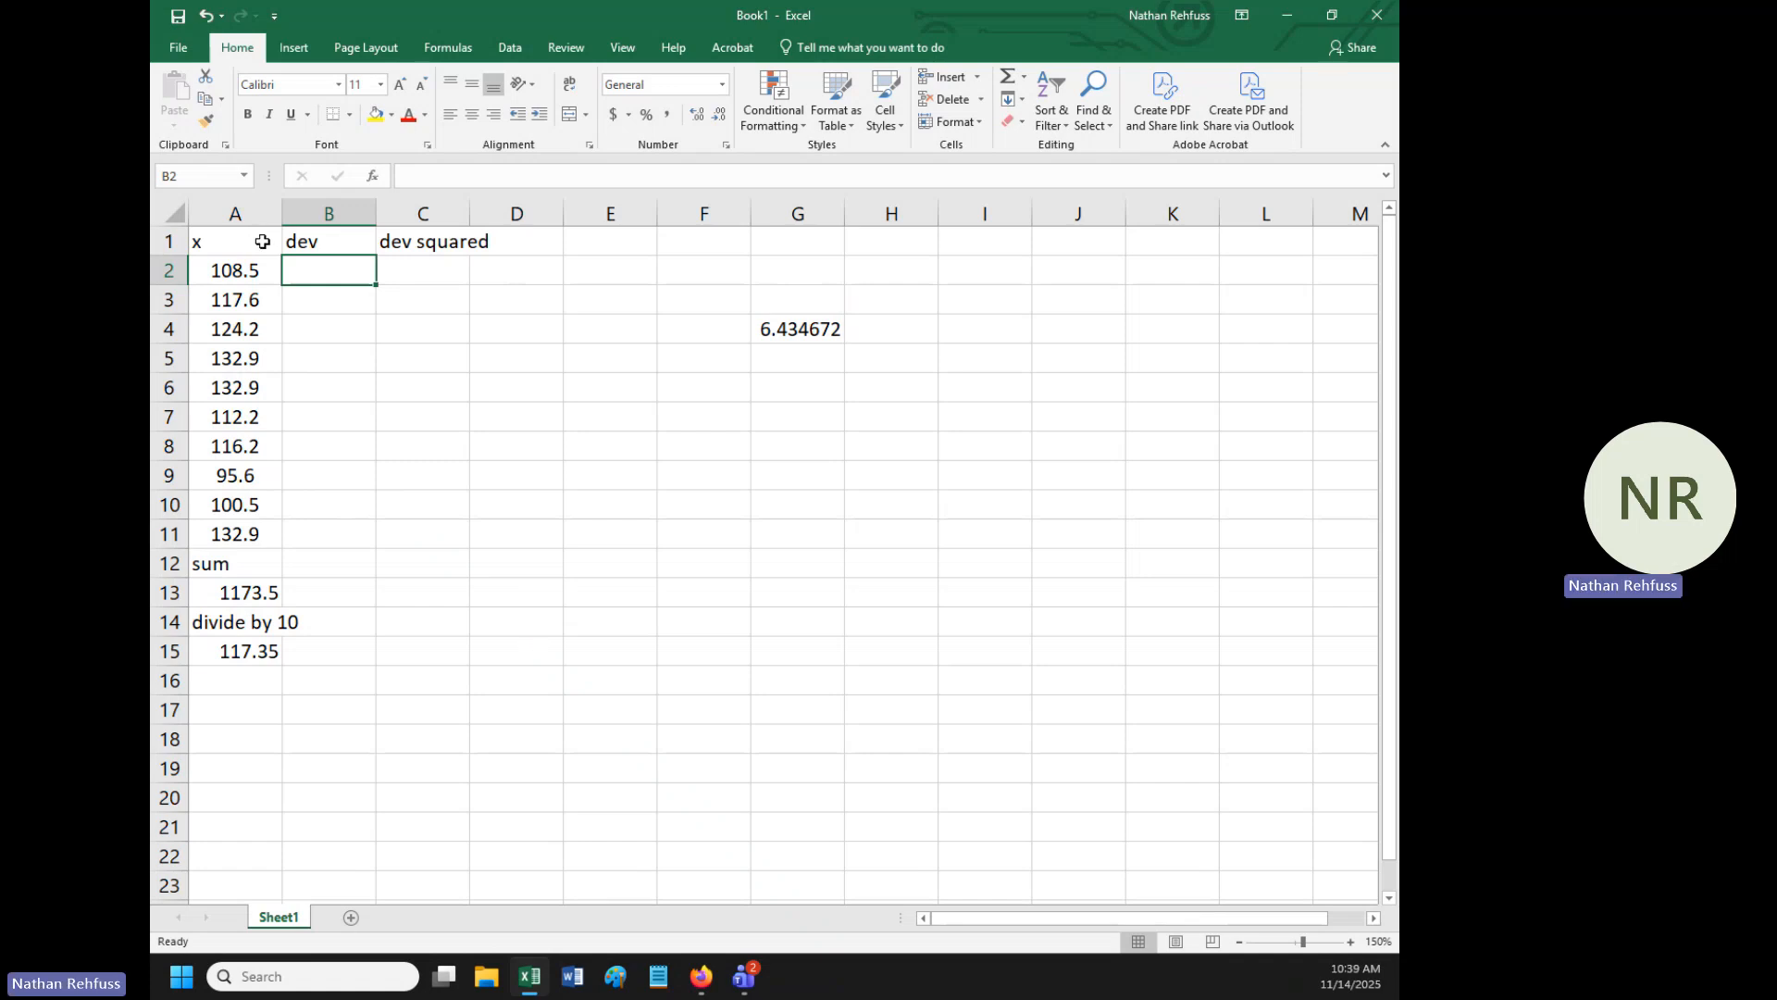
left_click(240, 271)
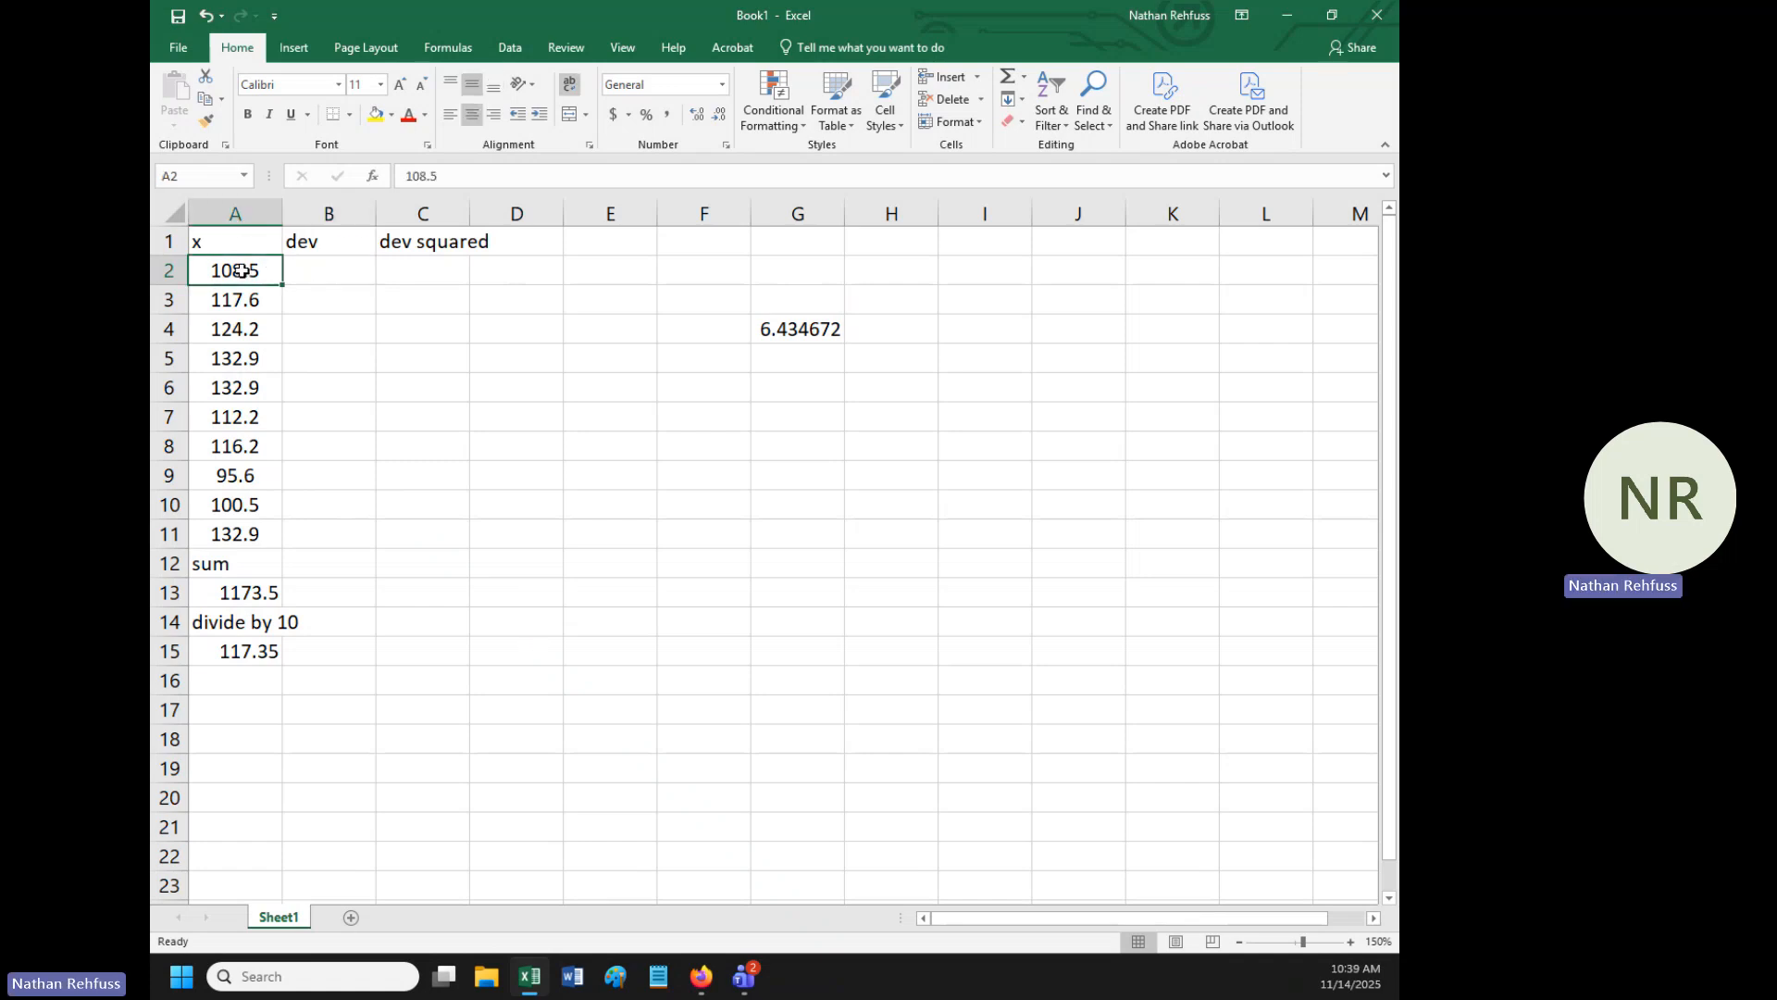
left_click(319, 272)
left_click(265, 650)
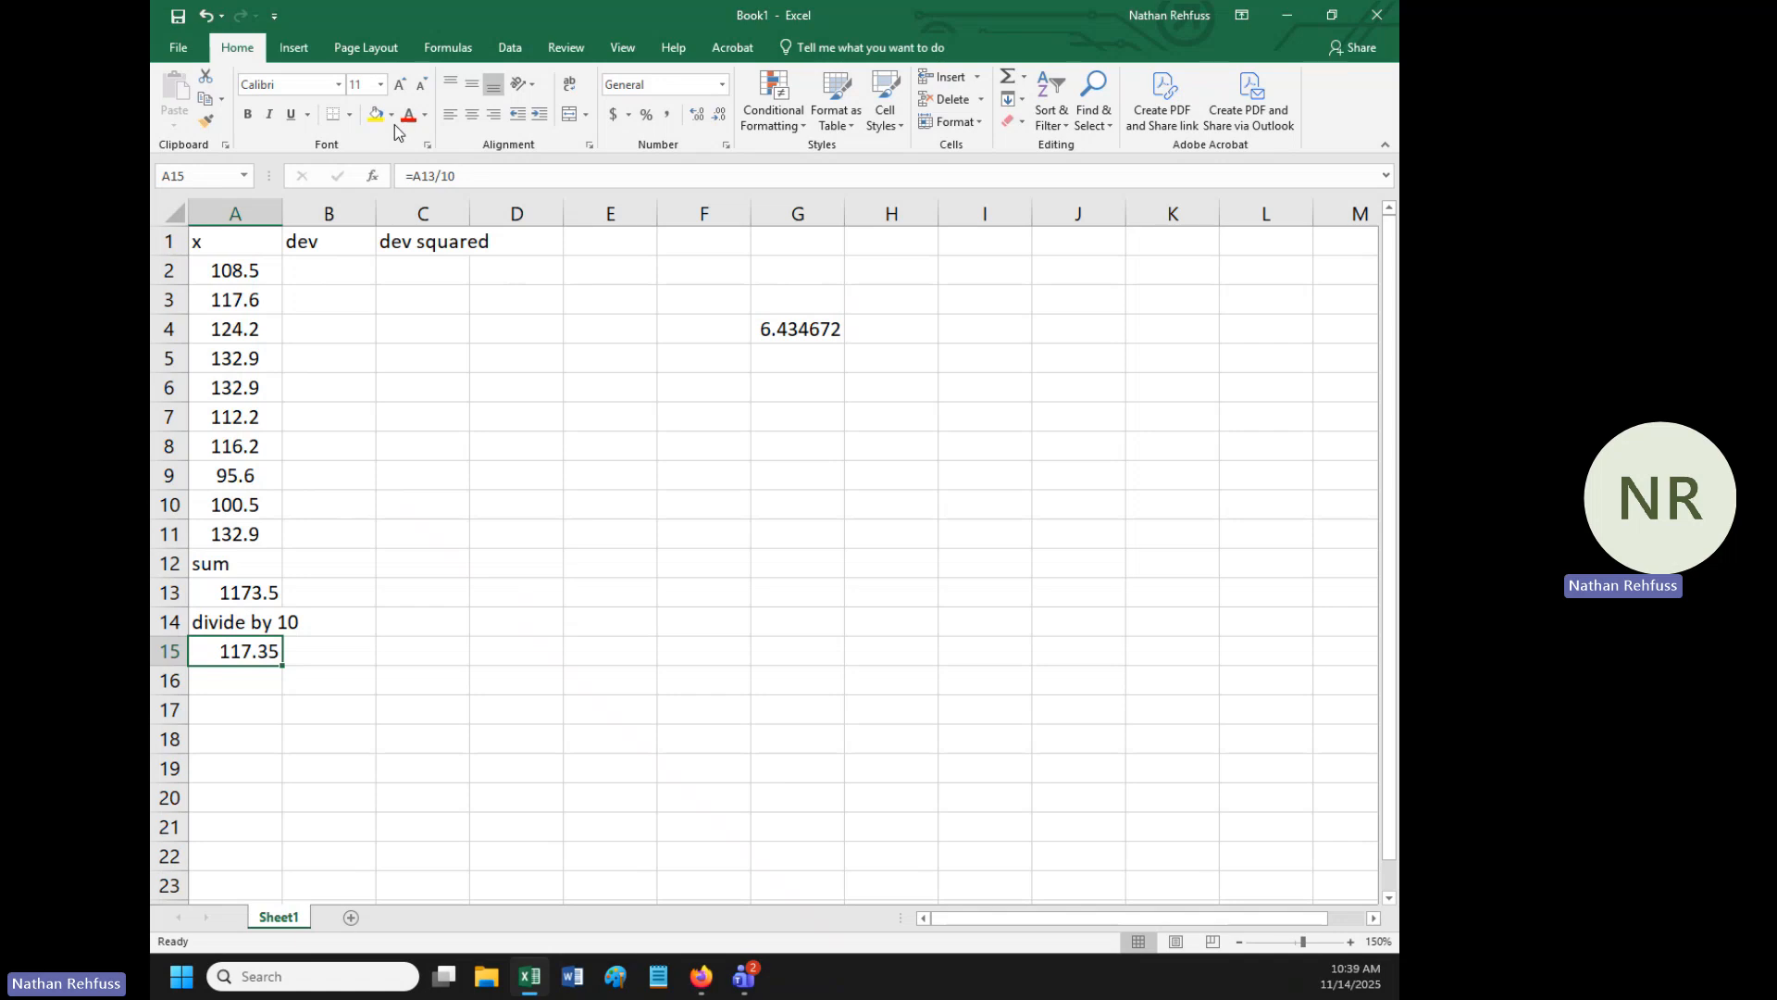
left_click(337, 275)
type("=")
left_click(238, 273)
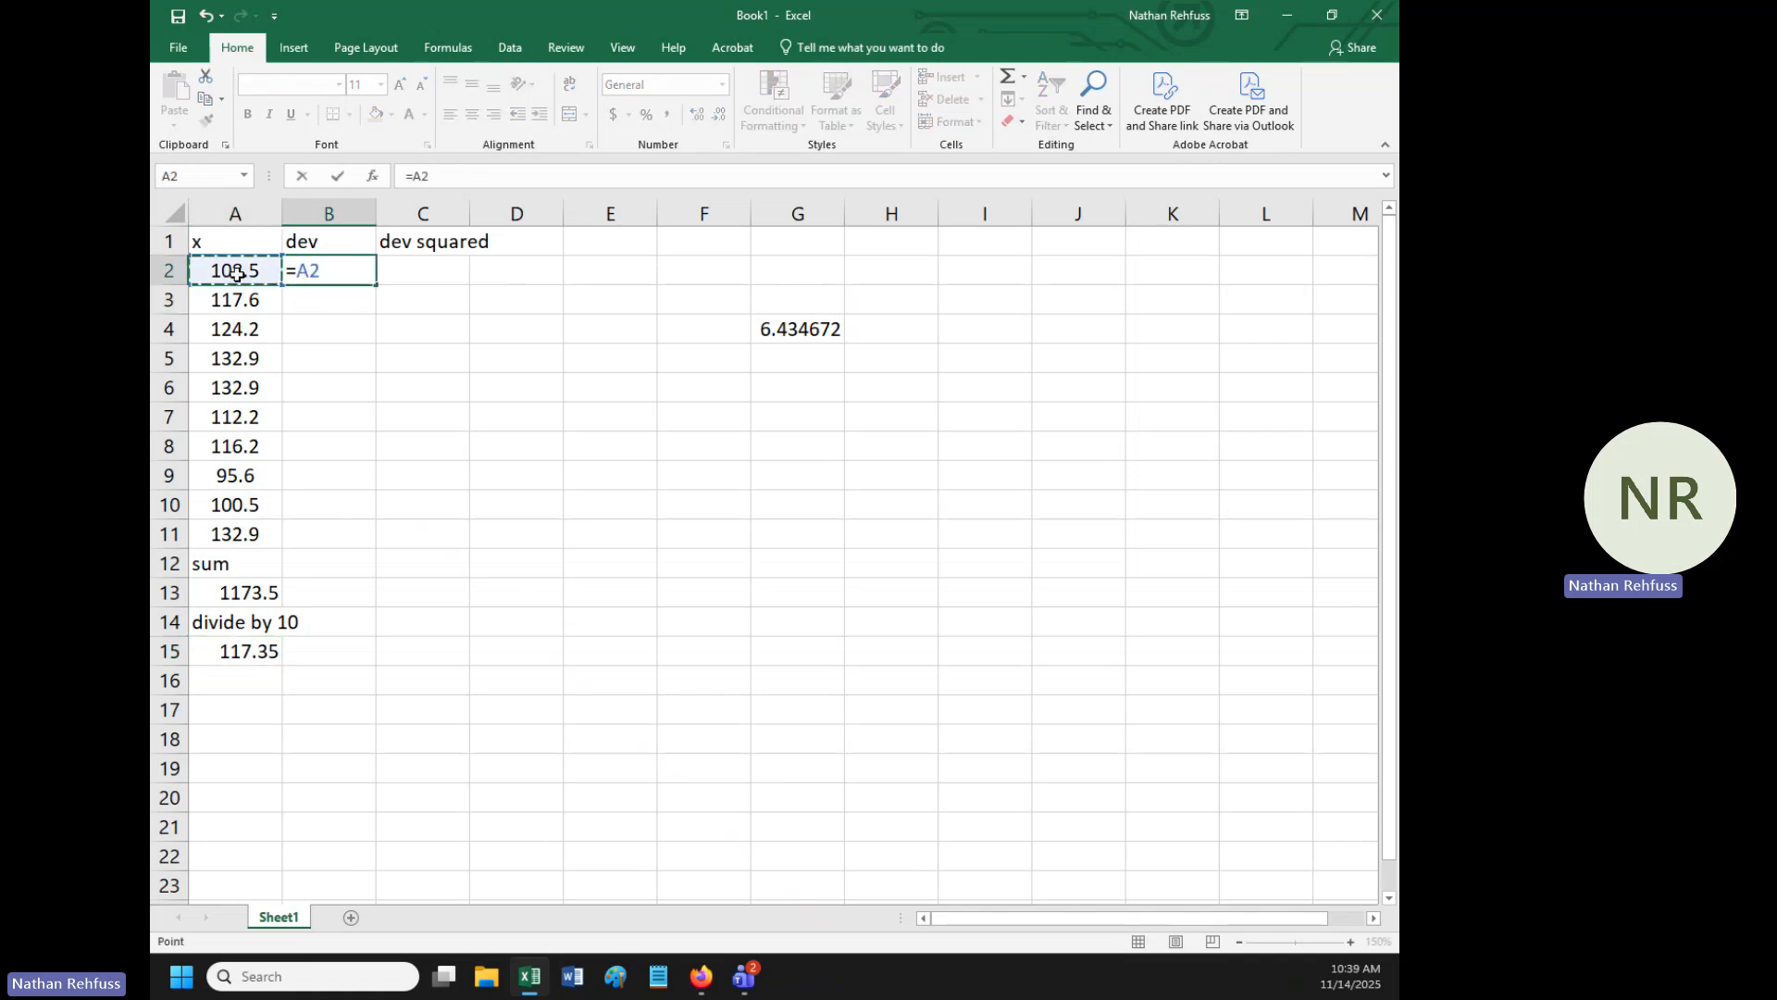
type("-")
left_click(250, 659)
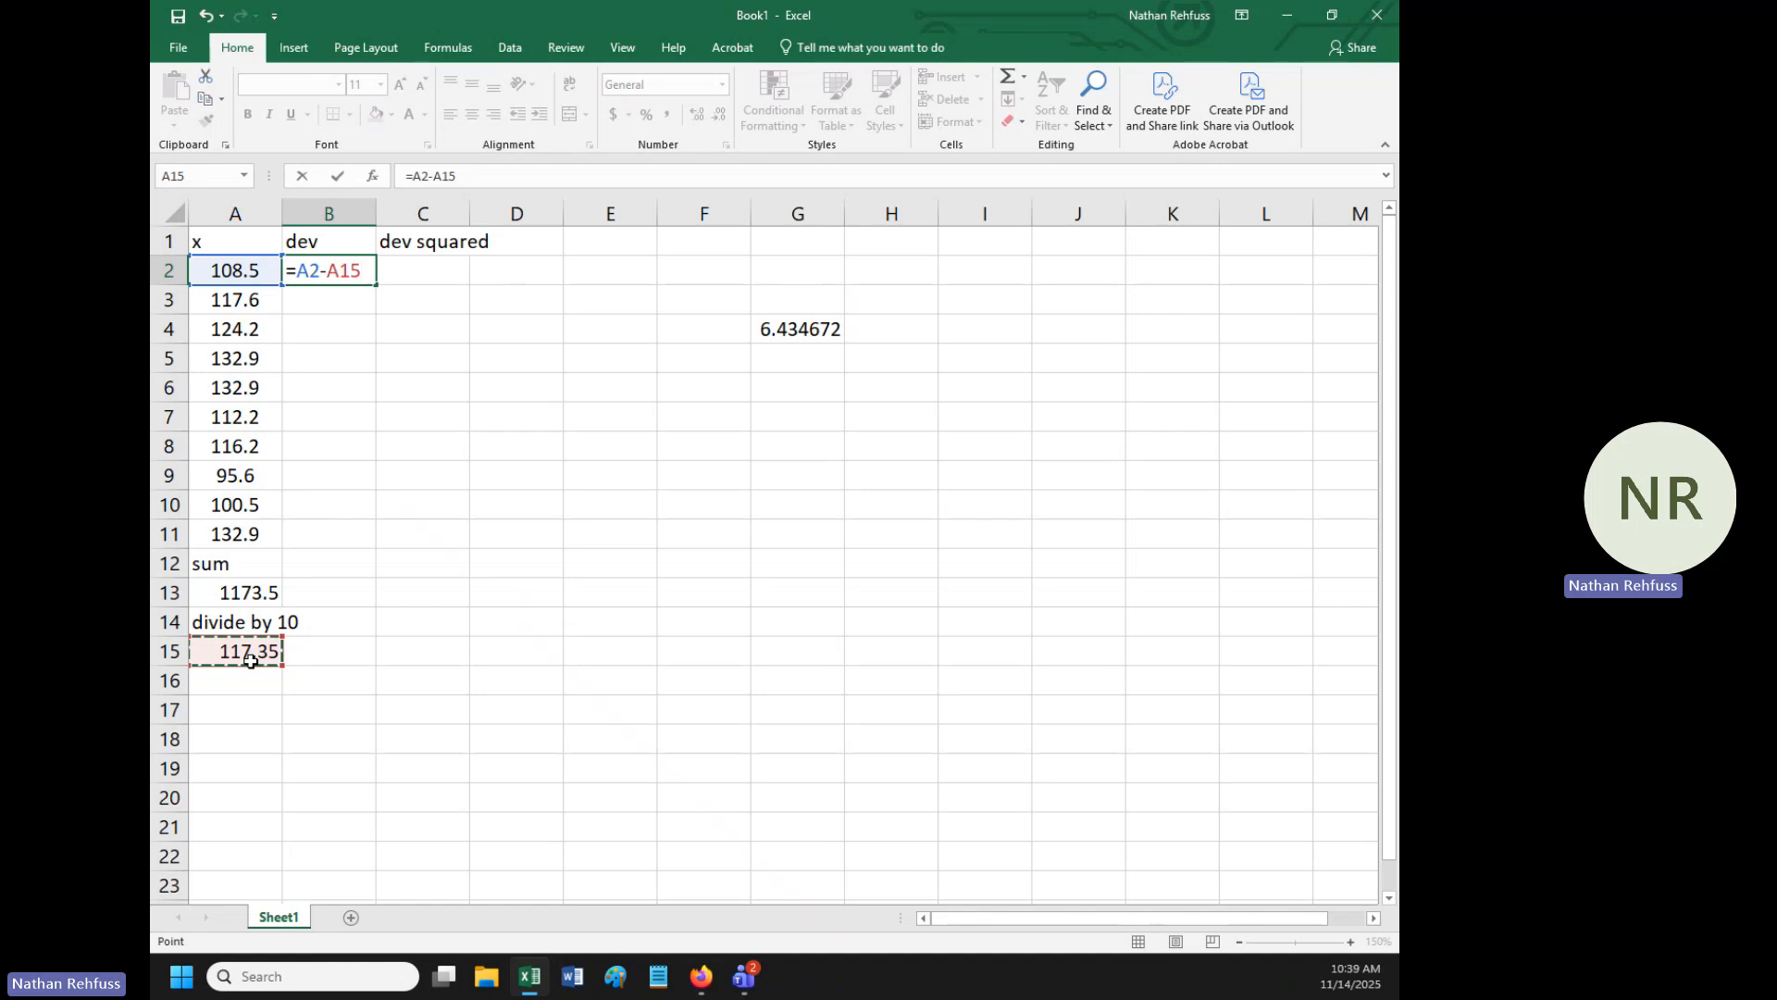
key("F4")
key("Return")
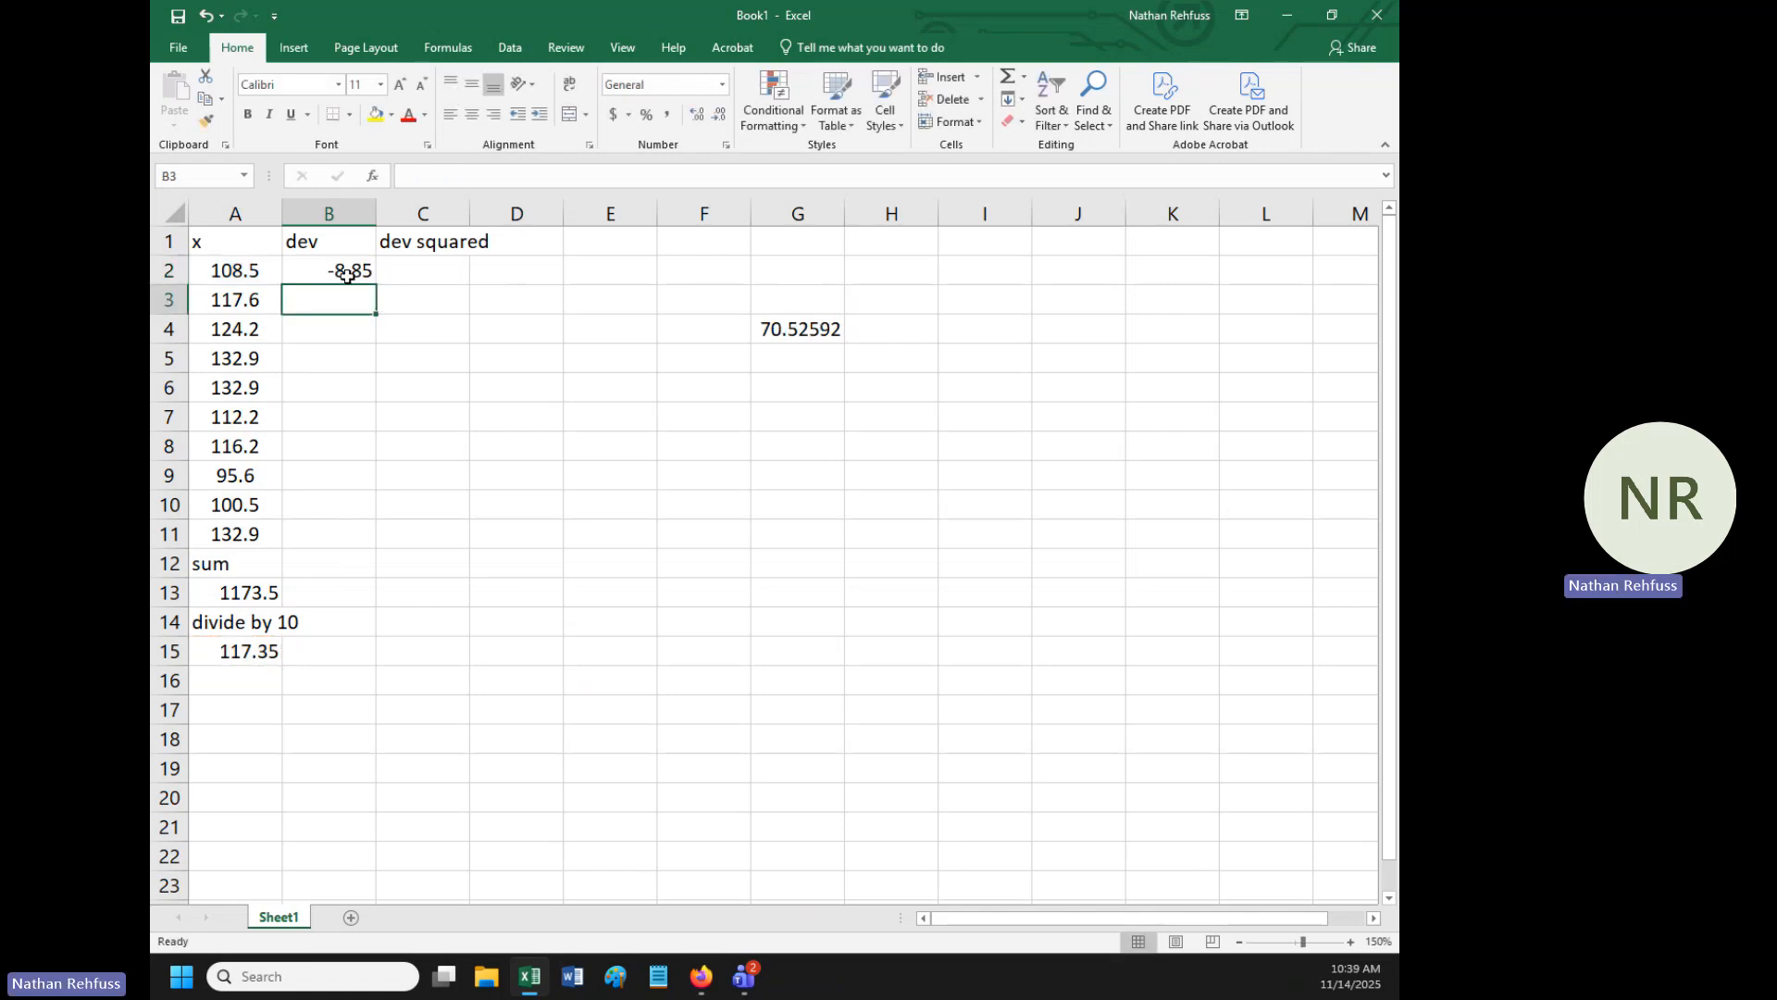
- Fill the deviation formula from B2 down through cell B11
left_click_drag(349, 270, 348, 326)
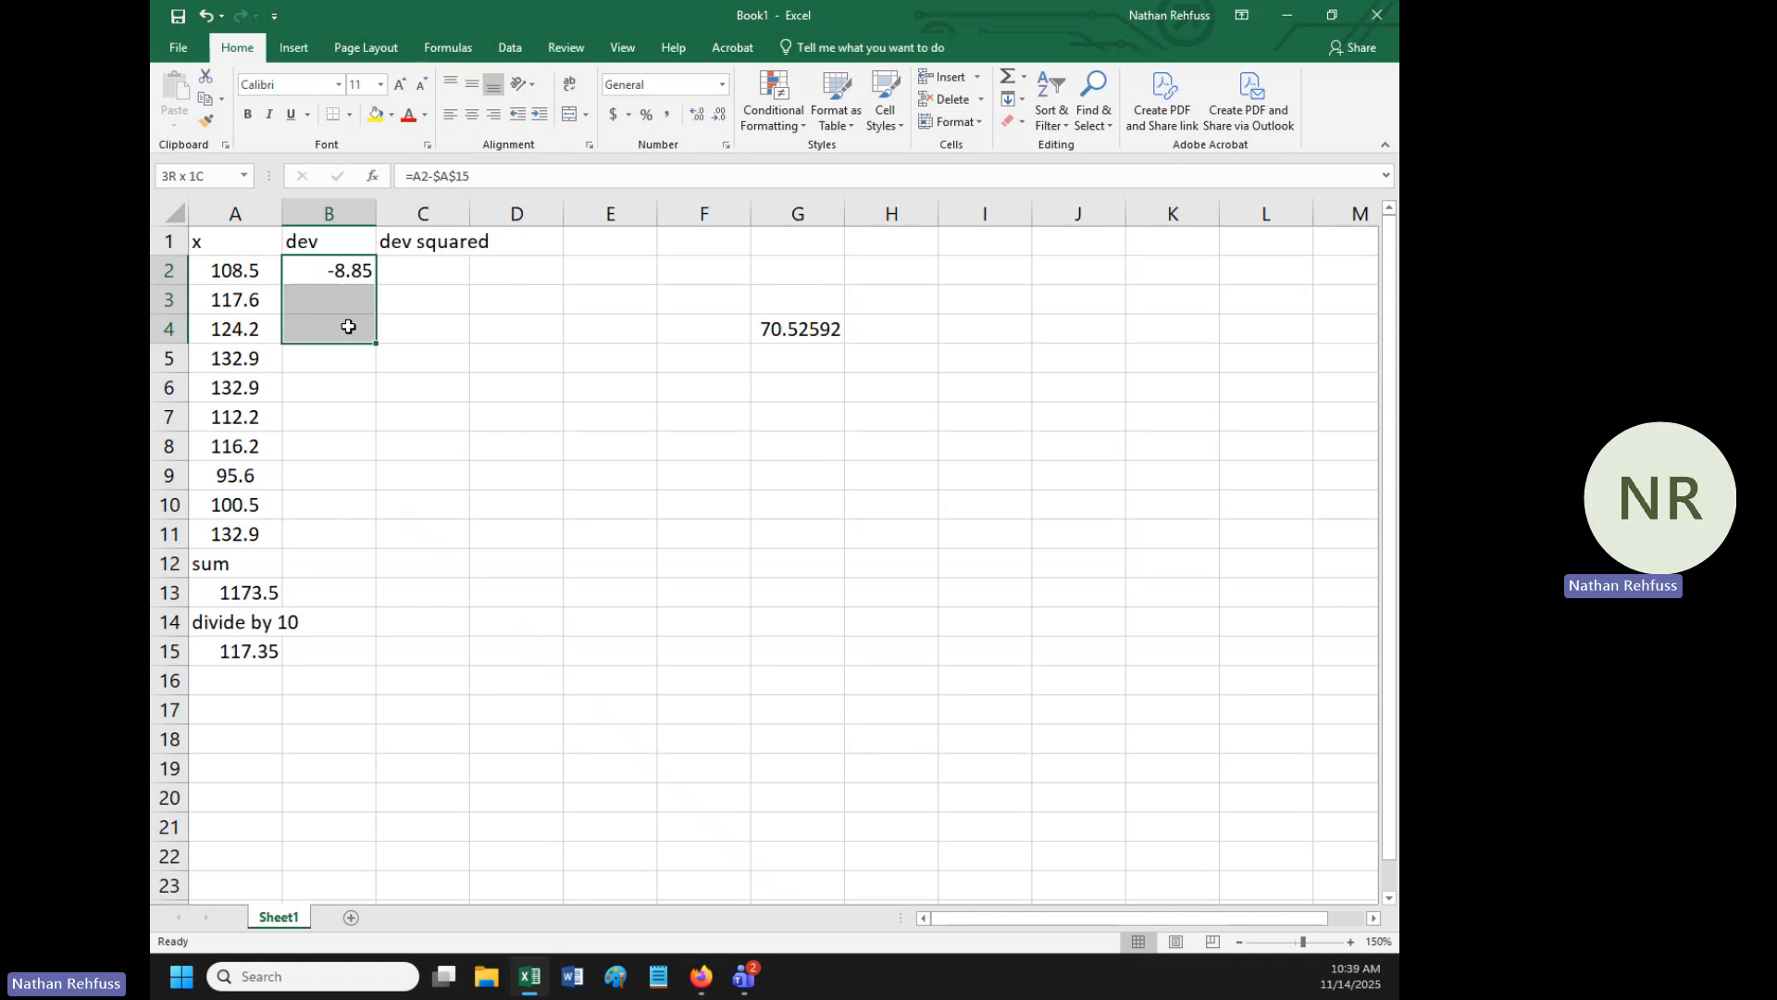
left_click(419, 298)
left_click(328, 267)
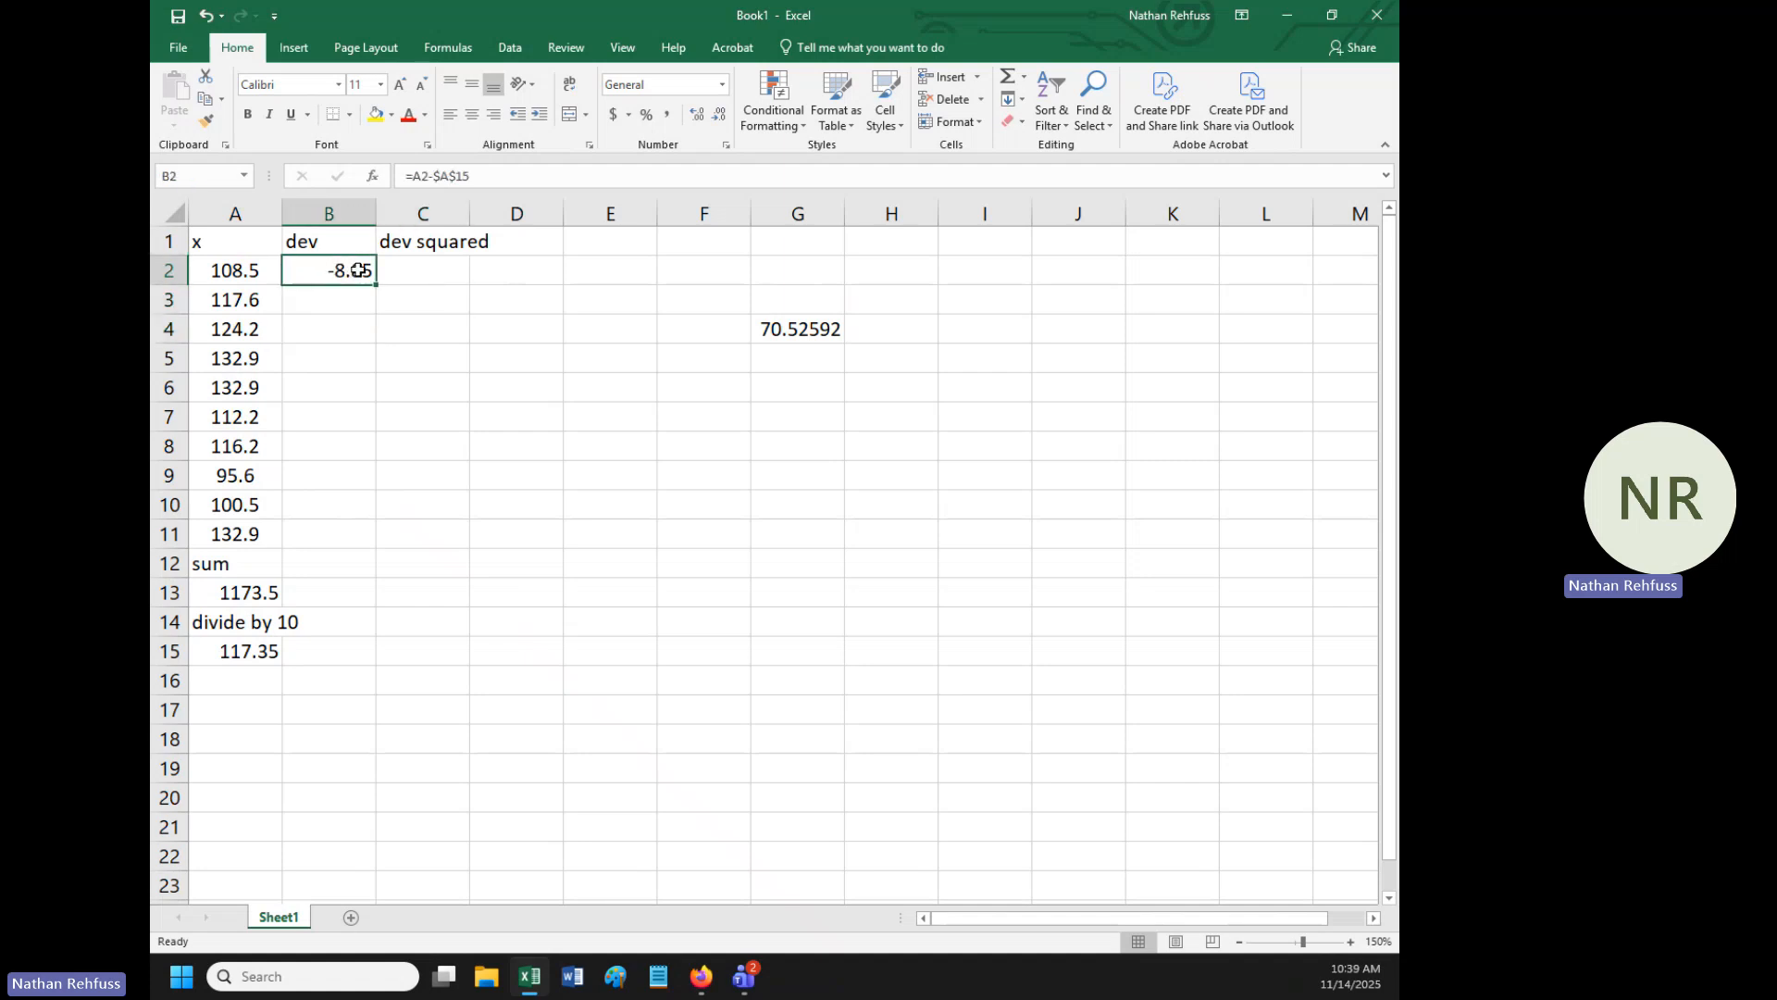
left_click_drag(349, 269, 334, 537)
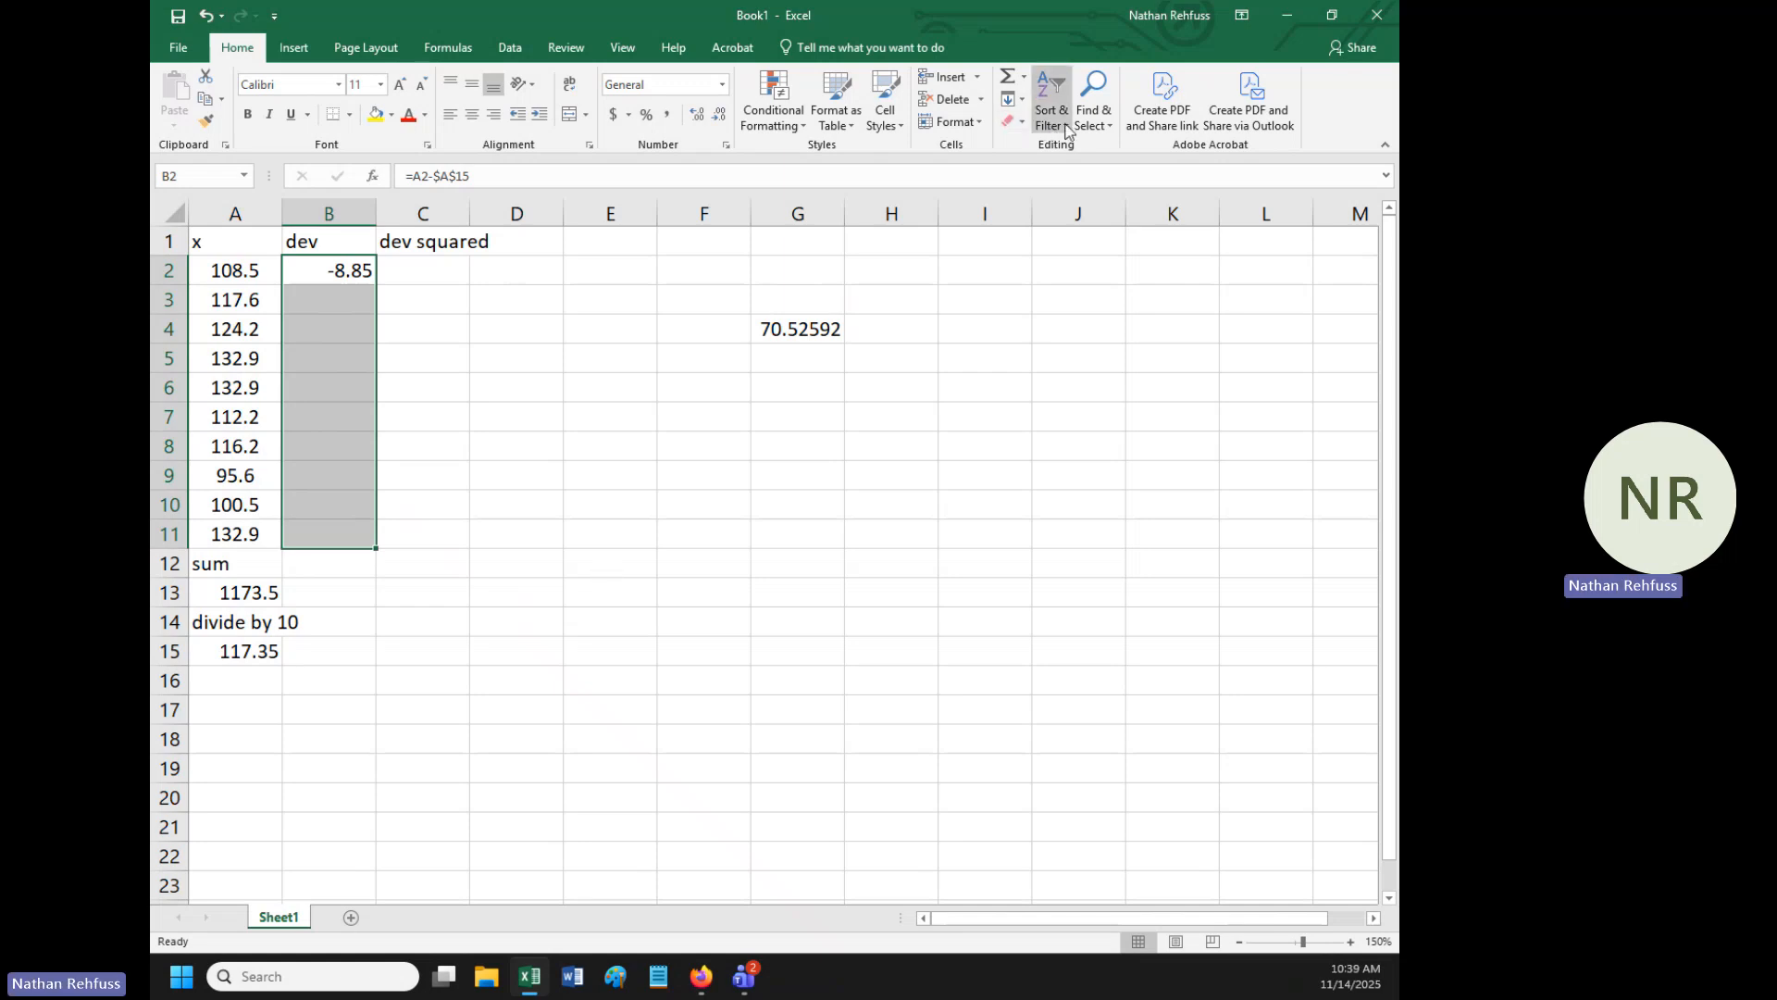
left_click(1020, 99)
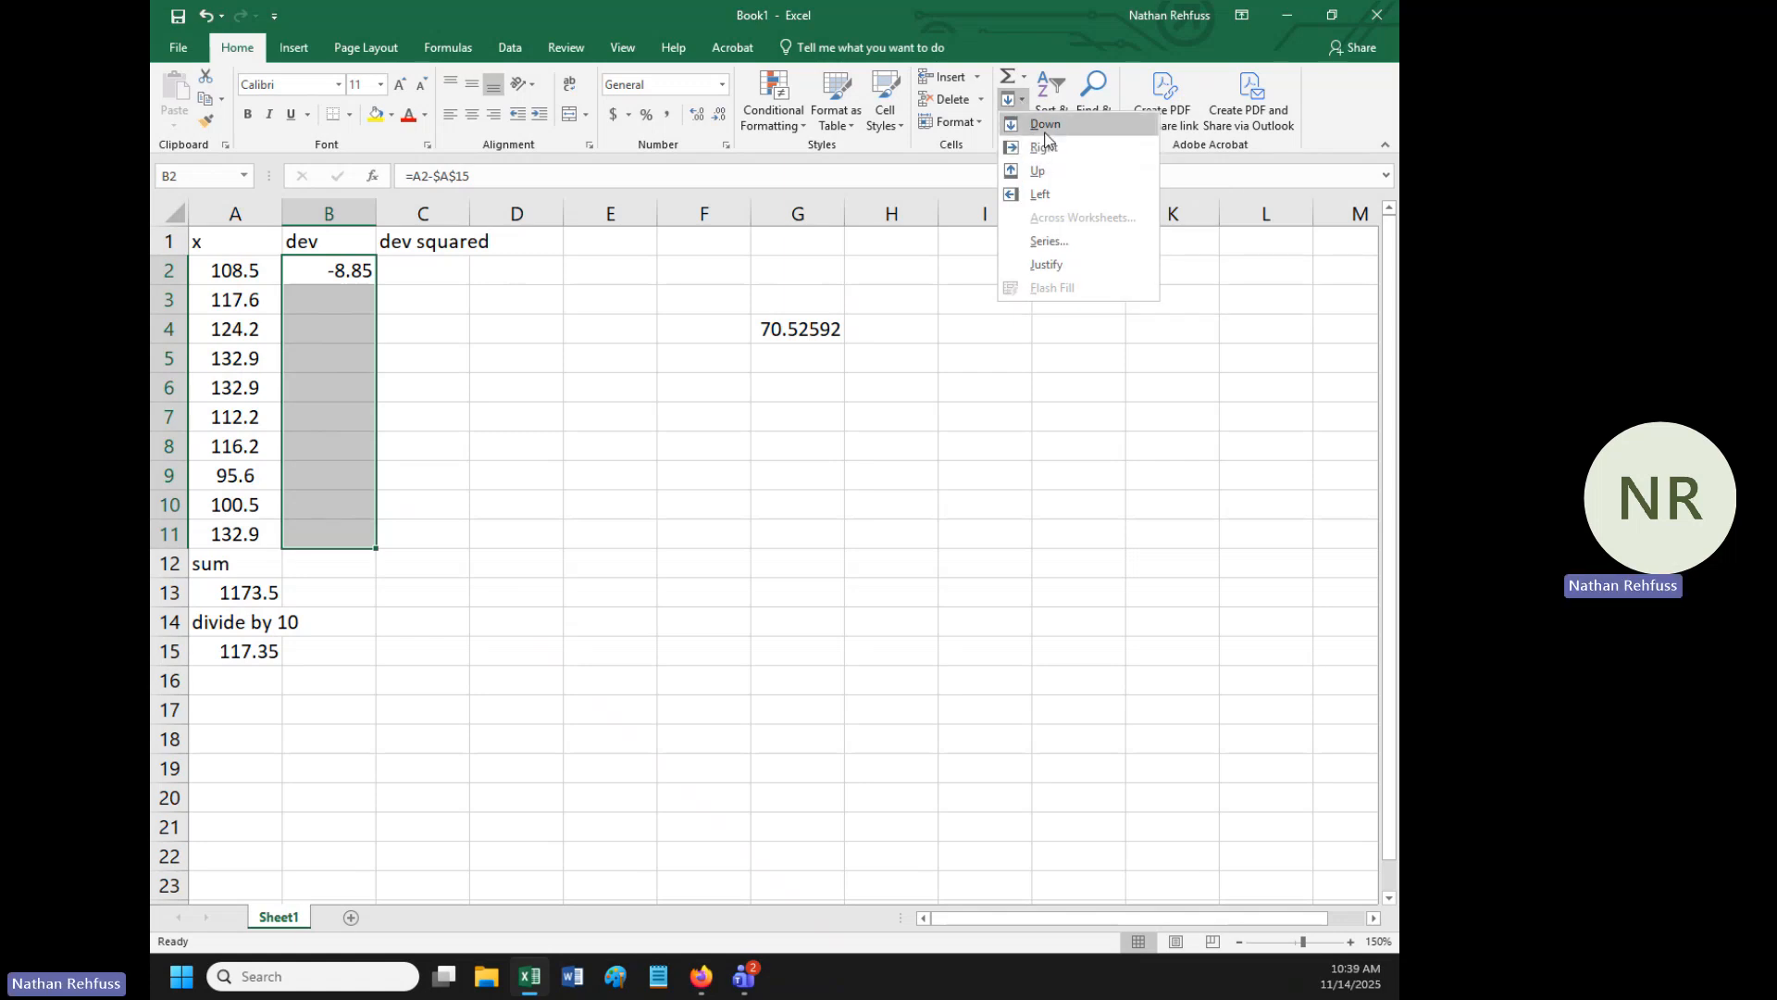
left_click(1046, 125)
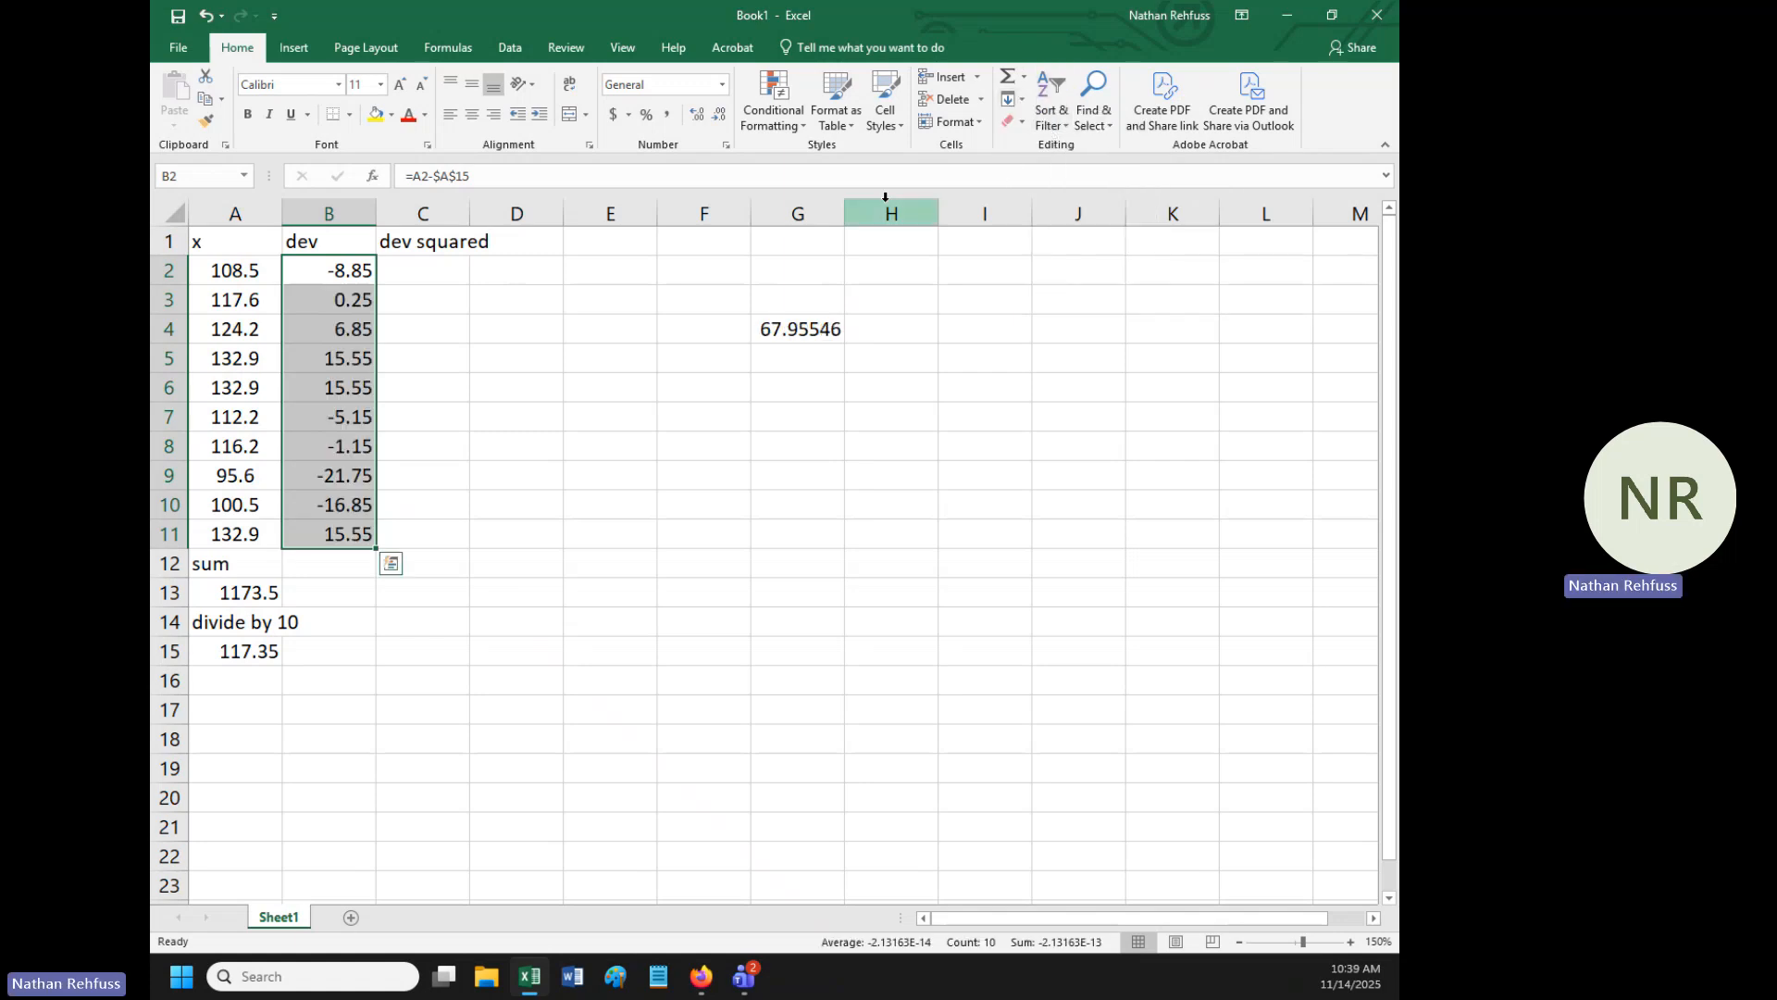
- Examine the filled formulas in the dev column, including B8 and B9, to check their references to the data and the mean
left_click(477, 317)
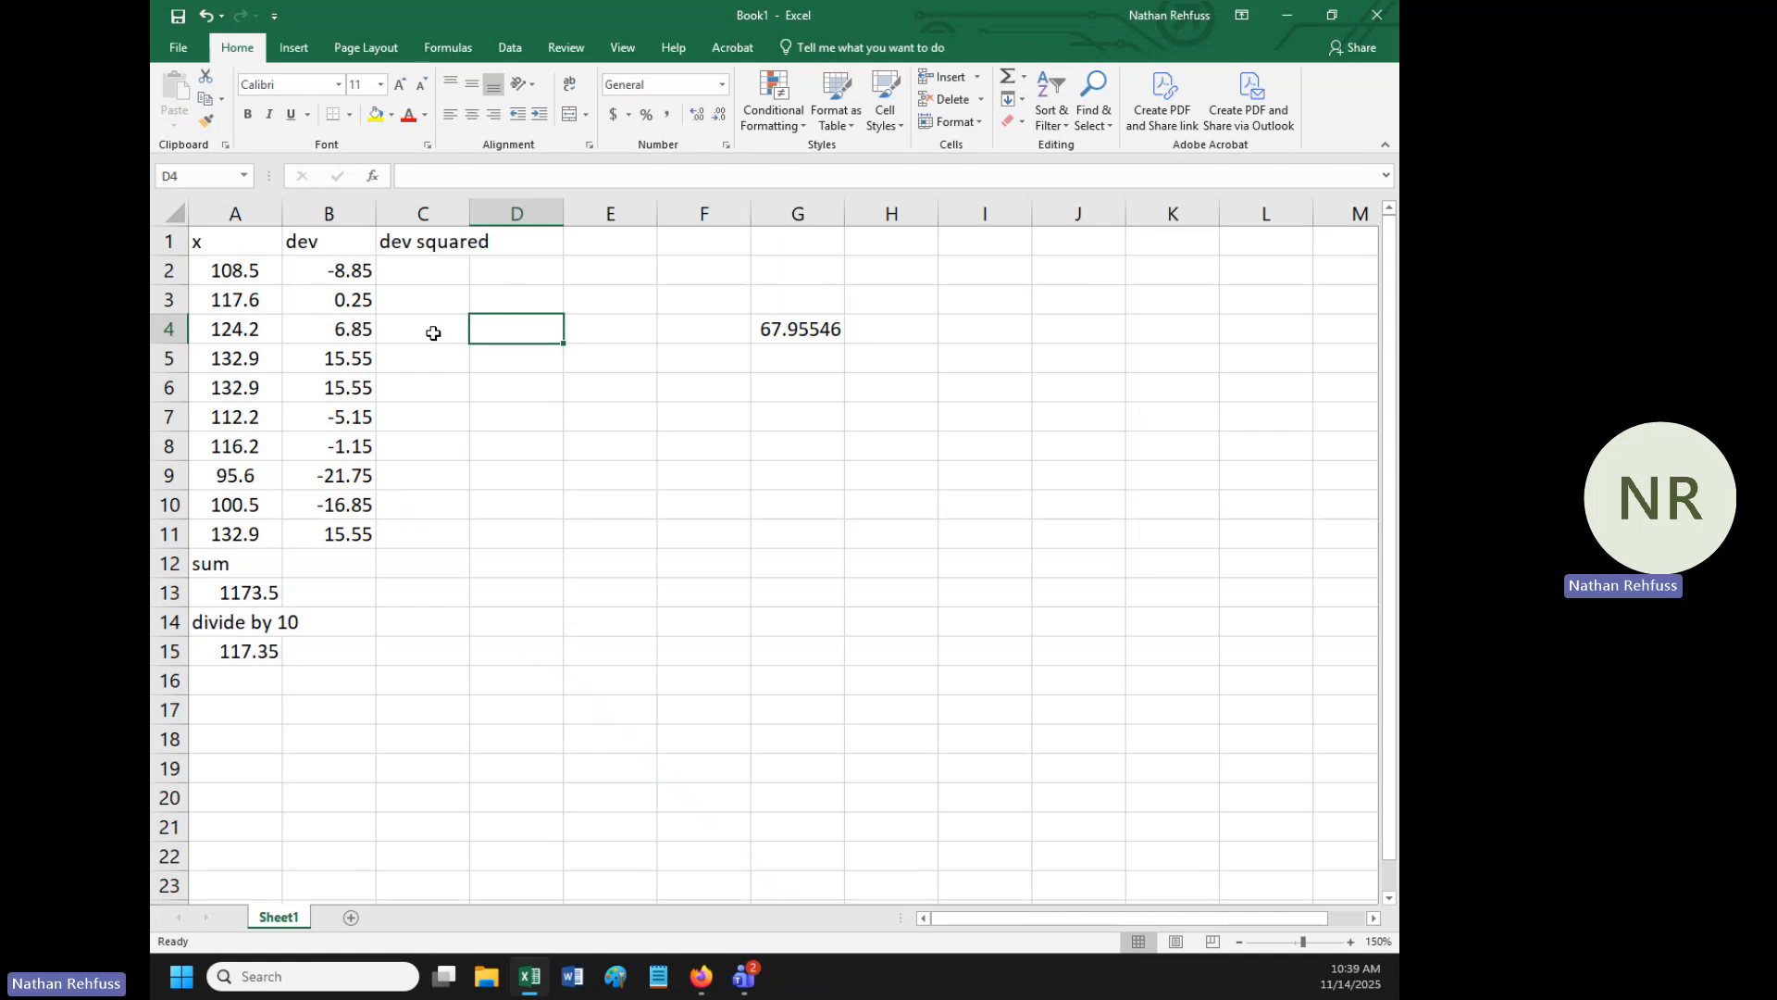
left_click(352, 273)
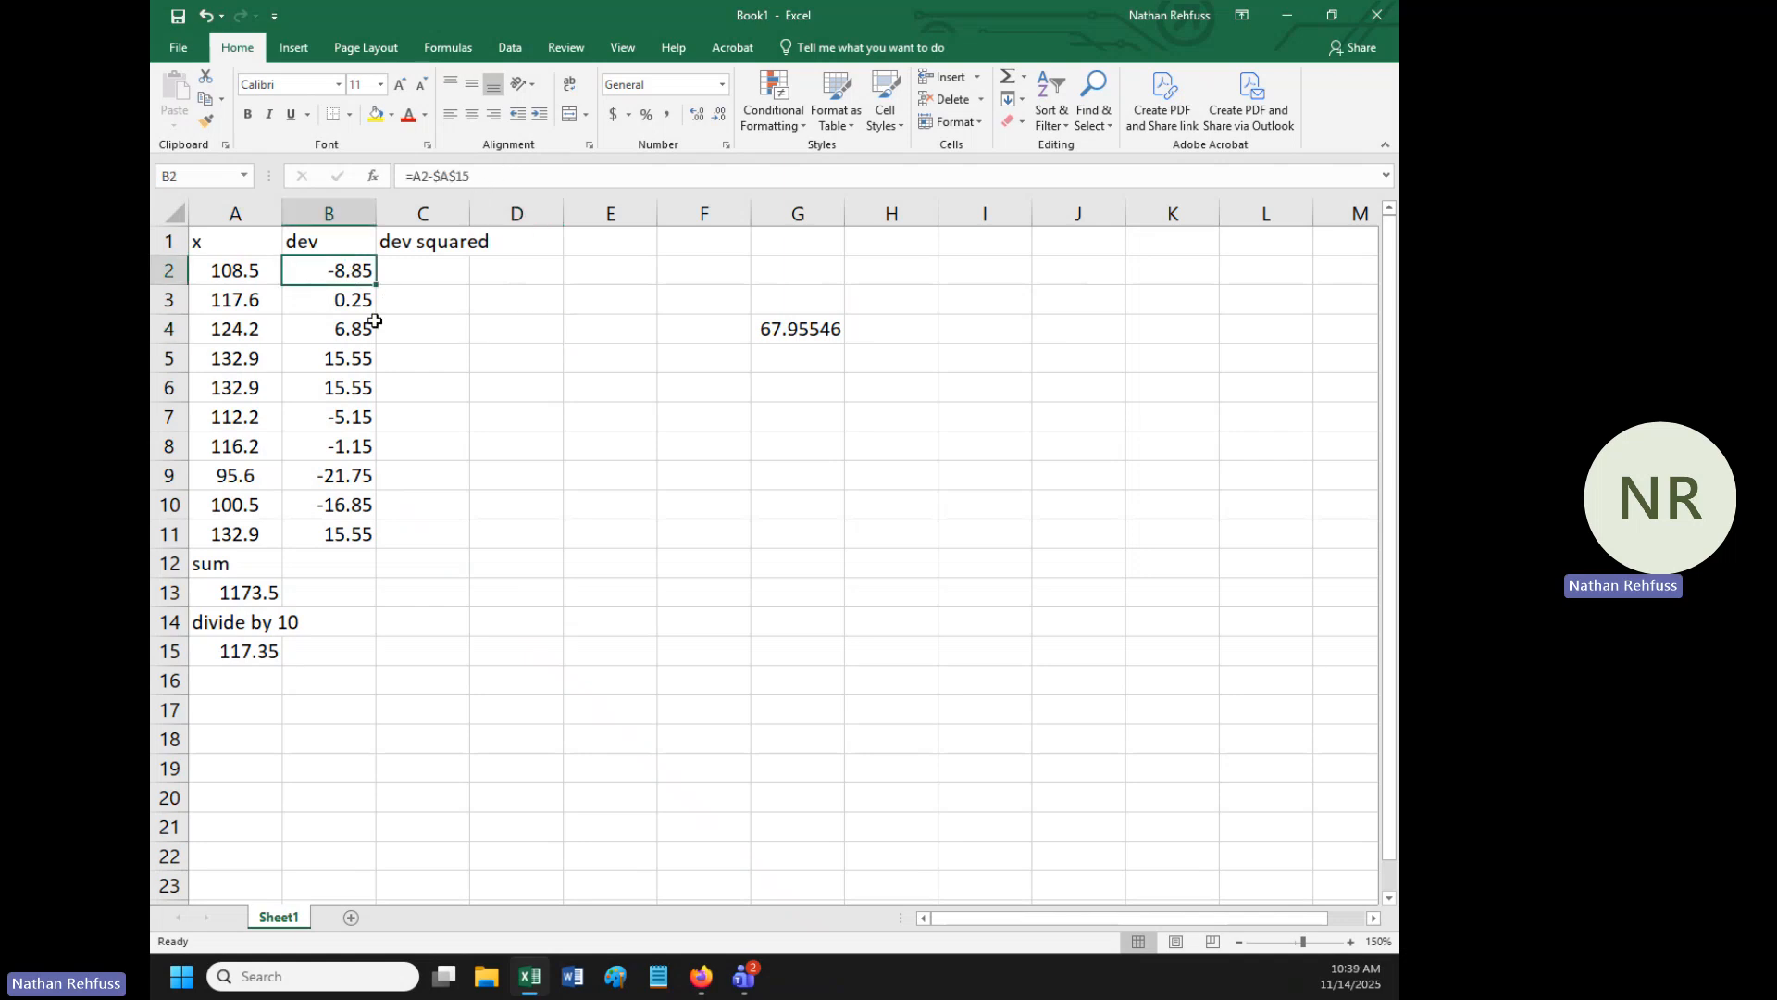
left_click(335, 386)
left_click(345, 444)
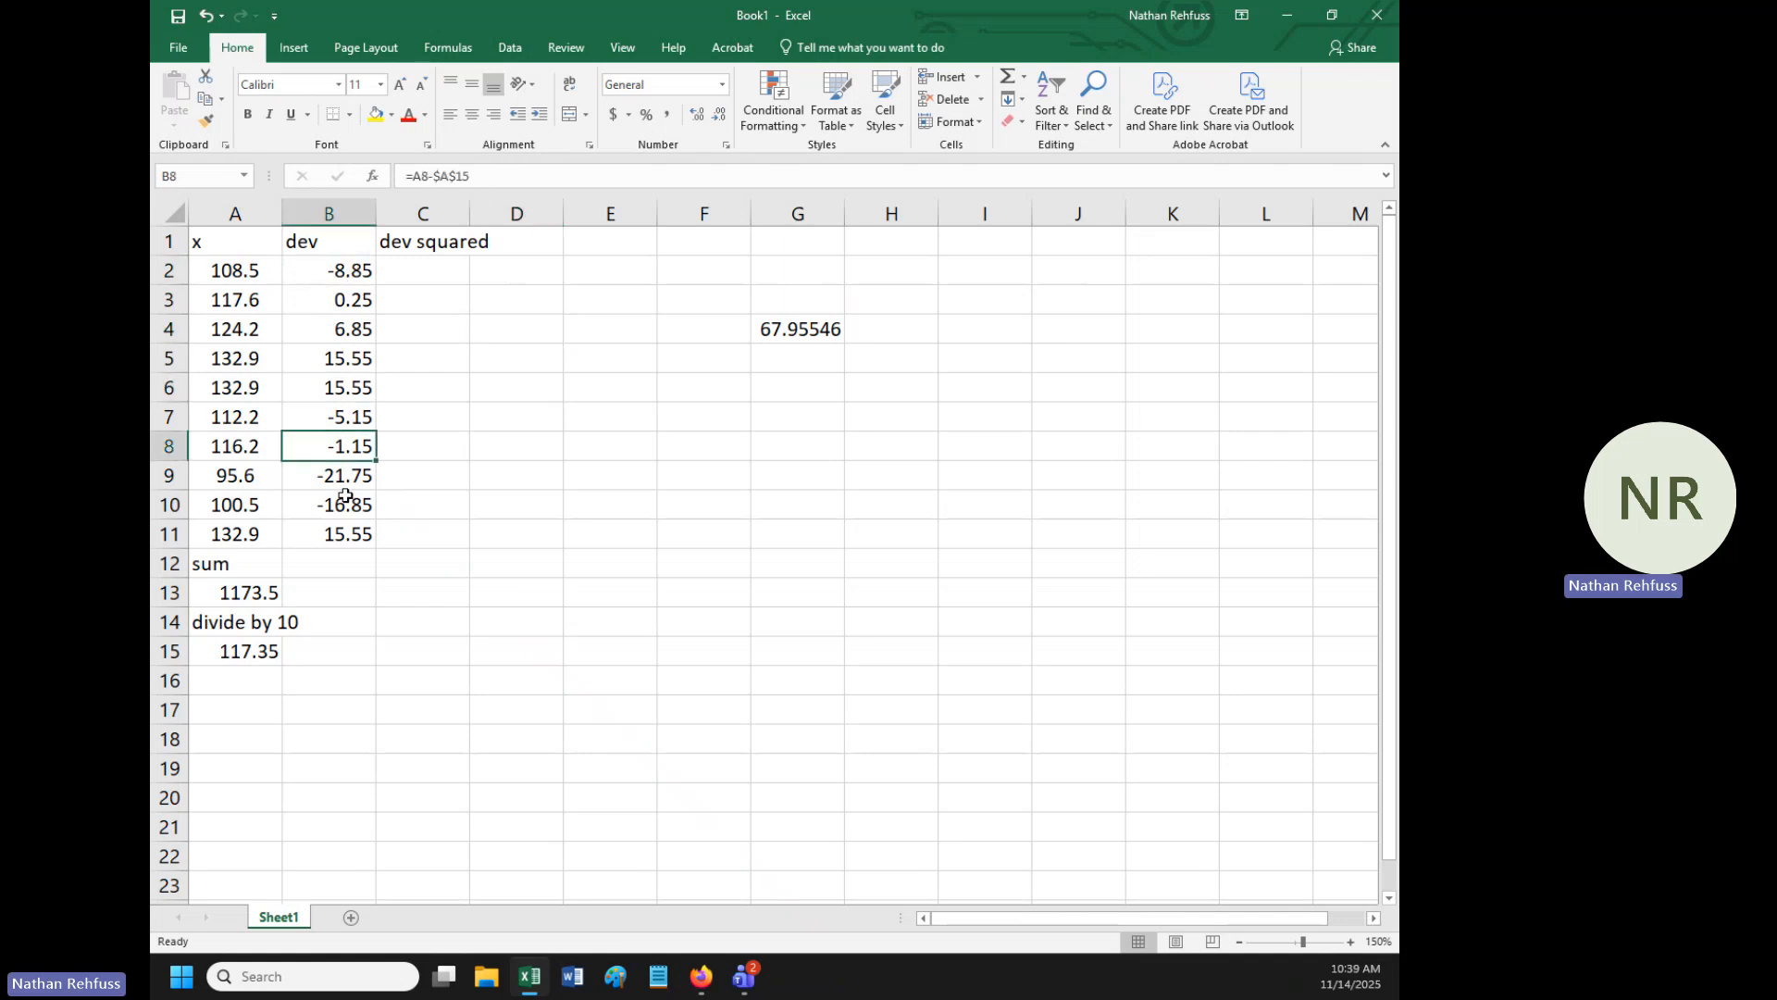
left_click(494, 176)
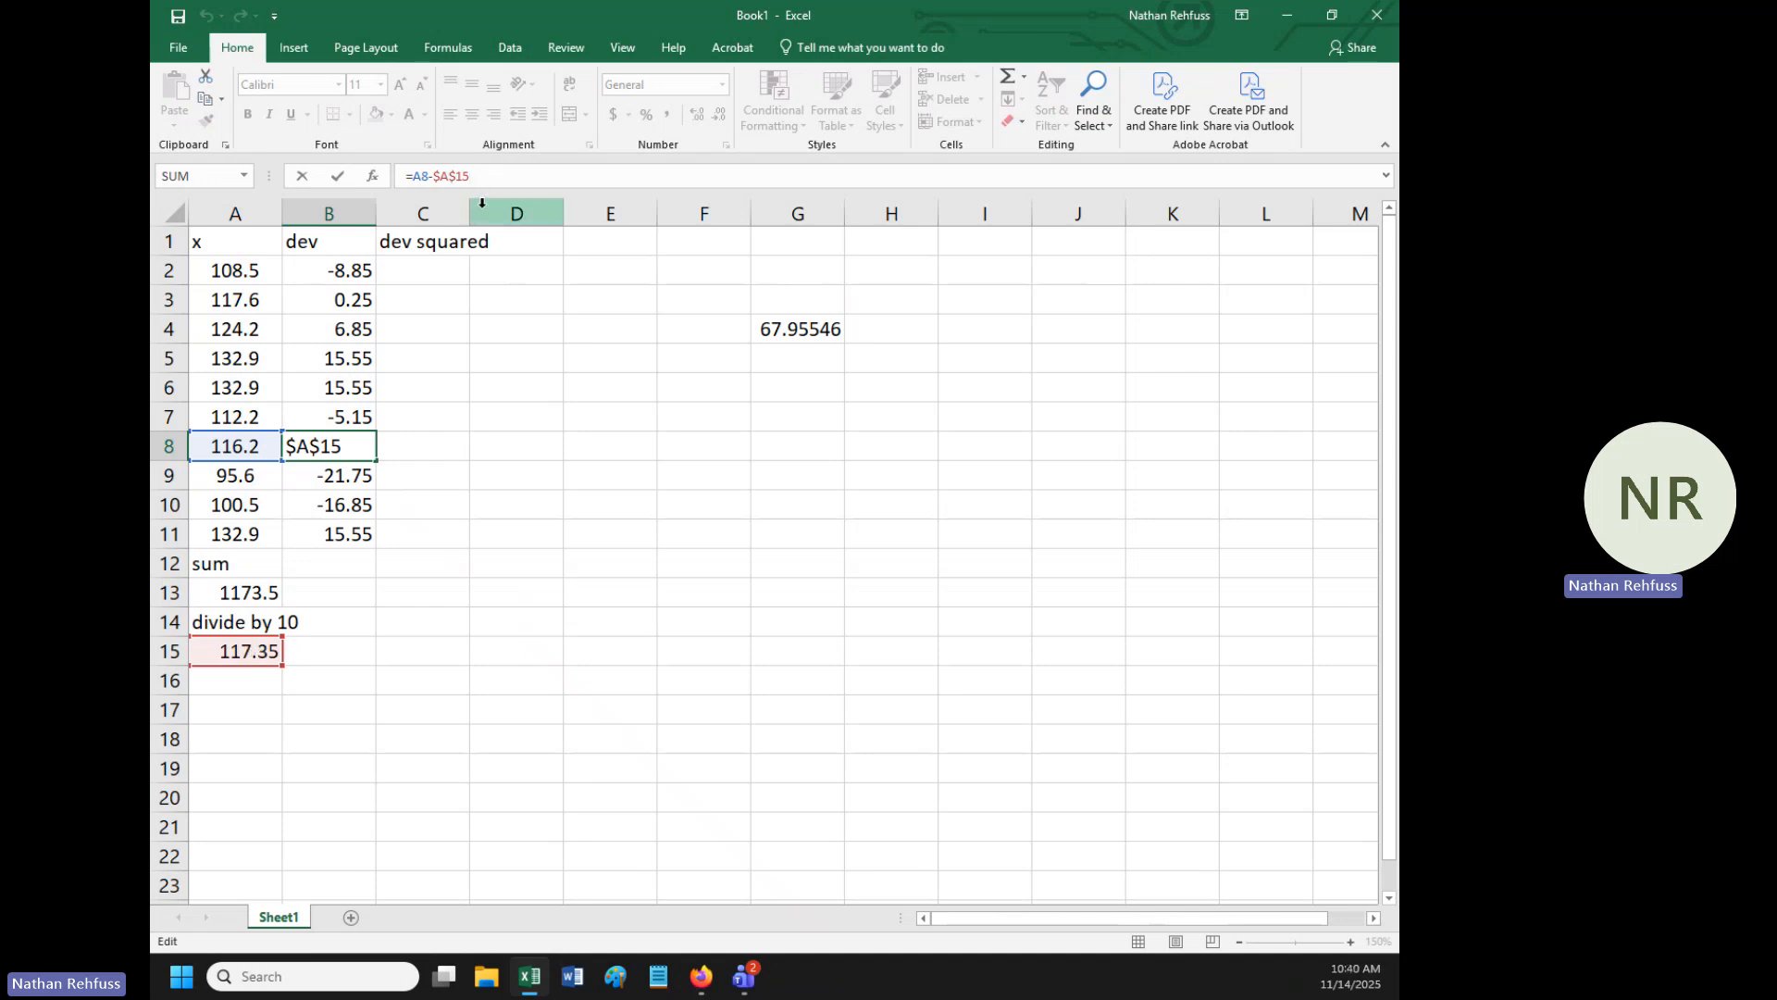
key("ctrl+Return")
left_click(344, 476)
left_click(490, 176)
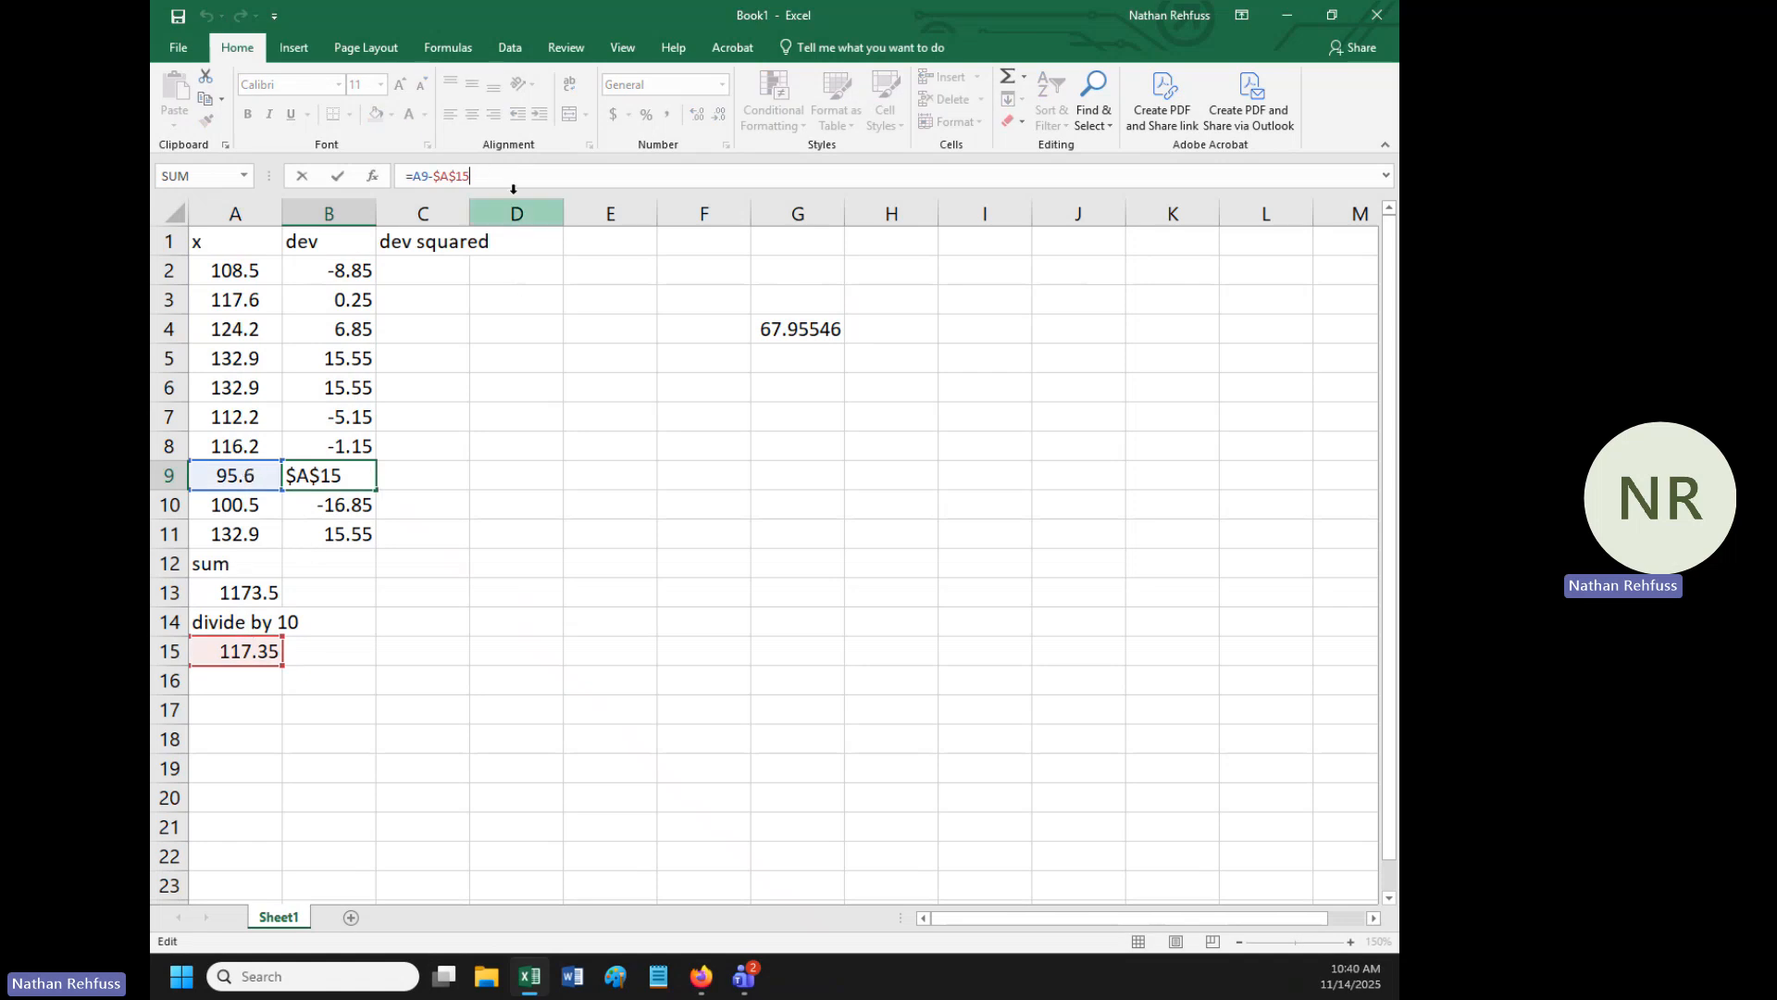
left_click(498, 441)
- Square the first deviation in cell C2 with the formula =B2^2 and fill it down through C11
left_click(425, 273)
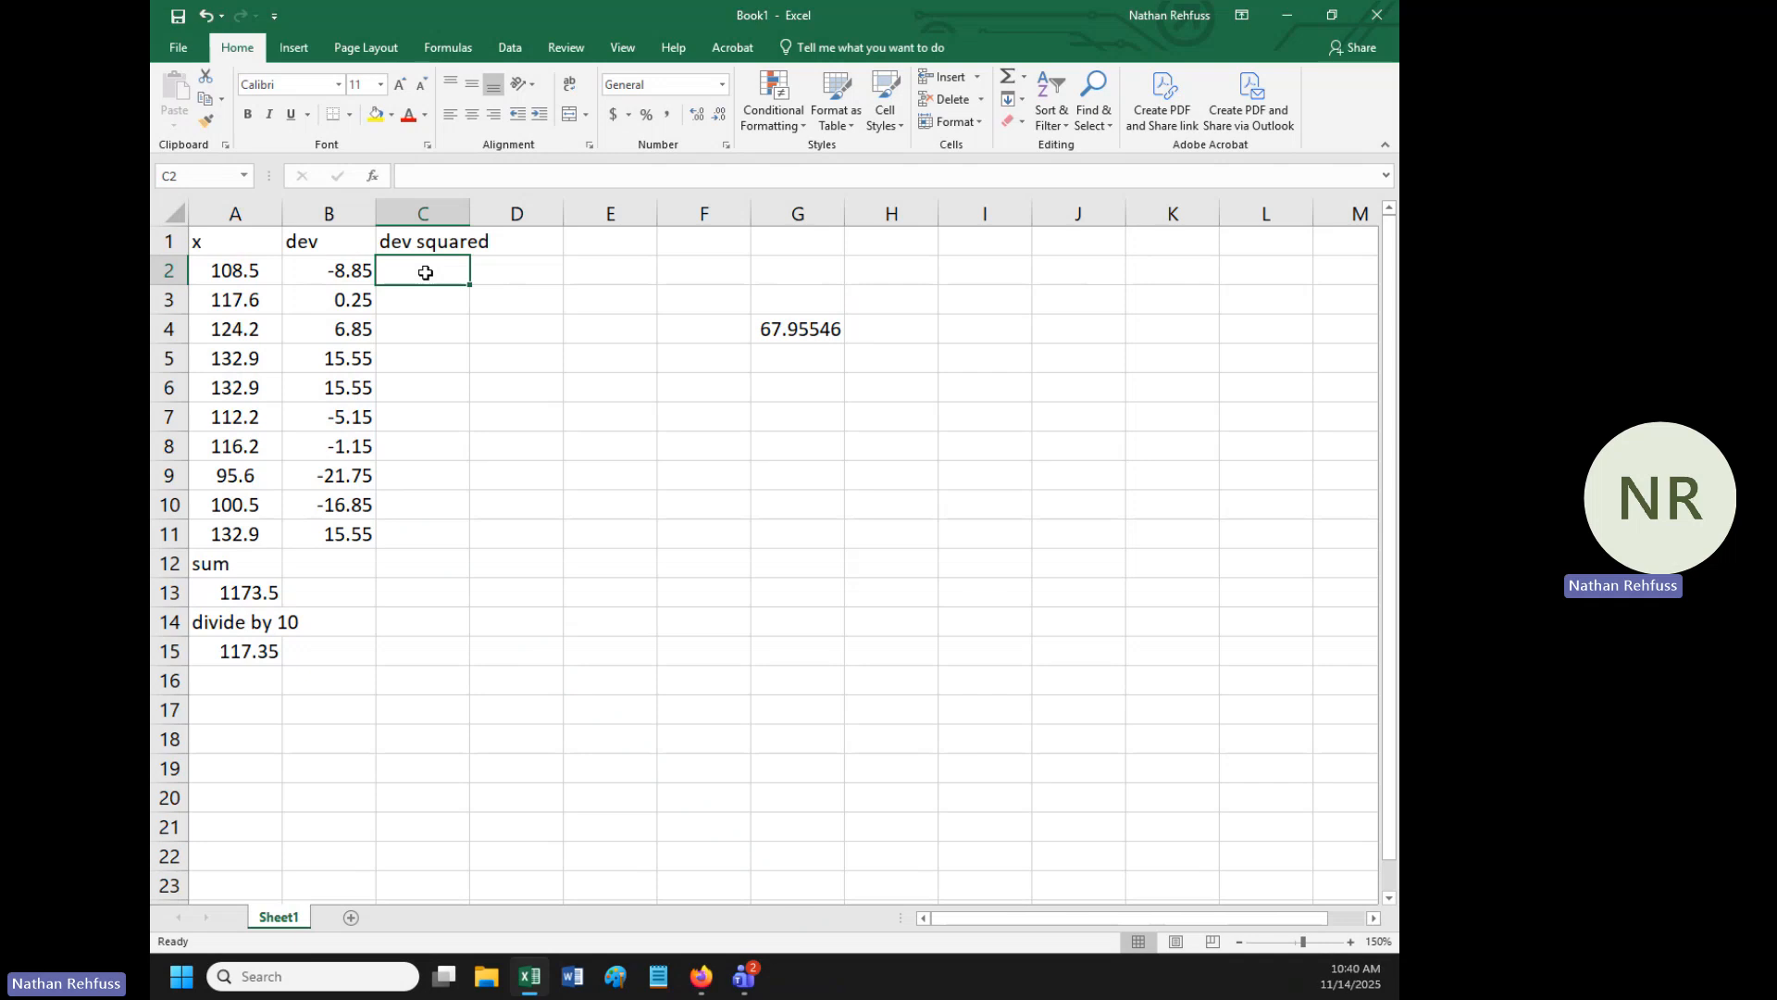
type("=")
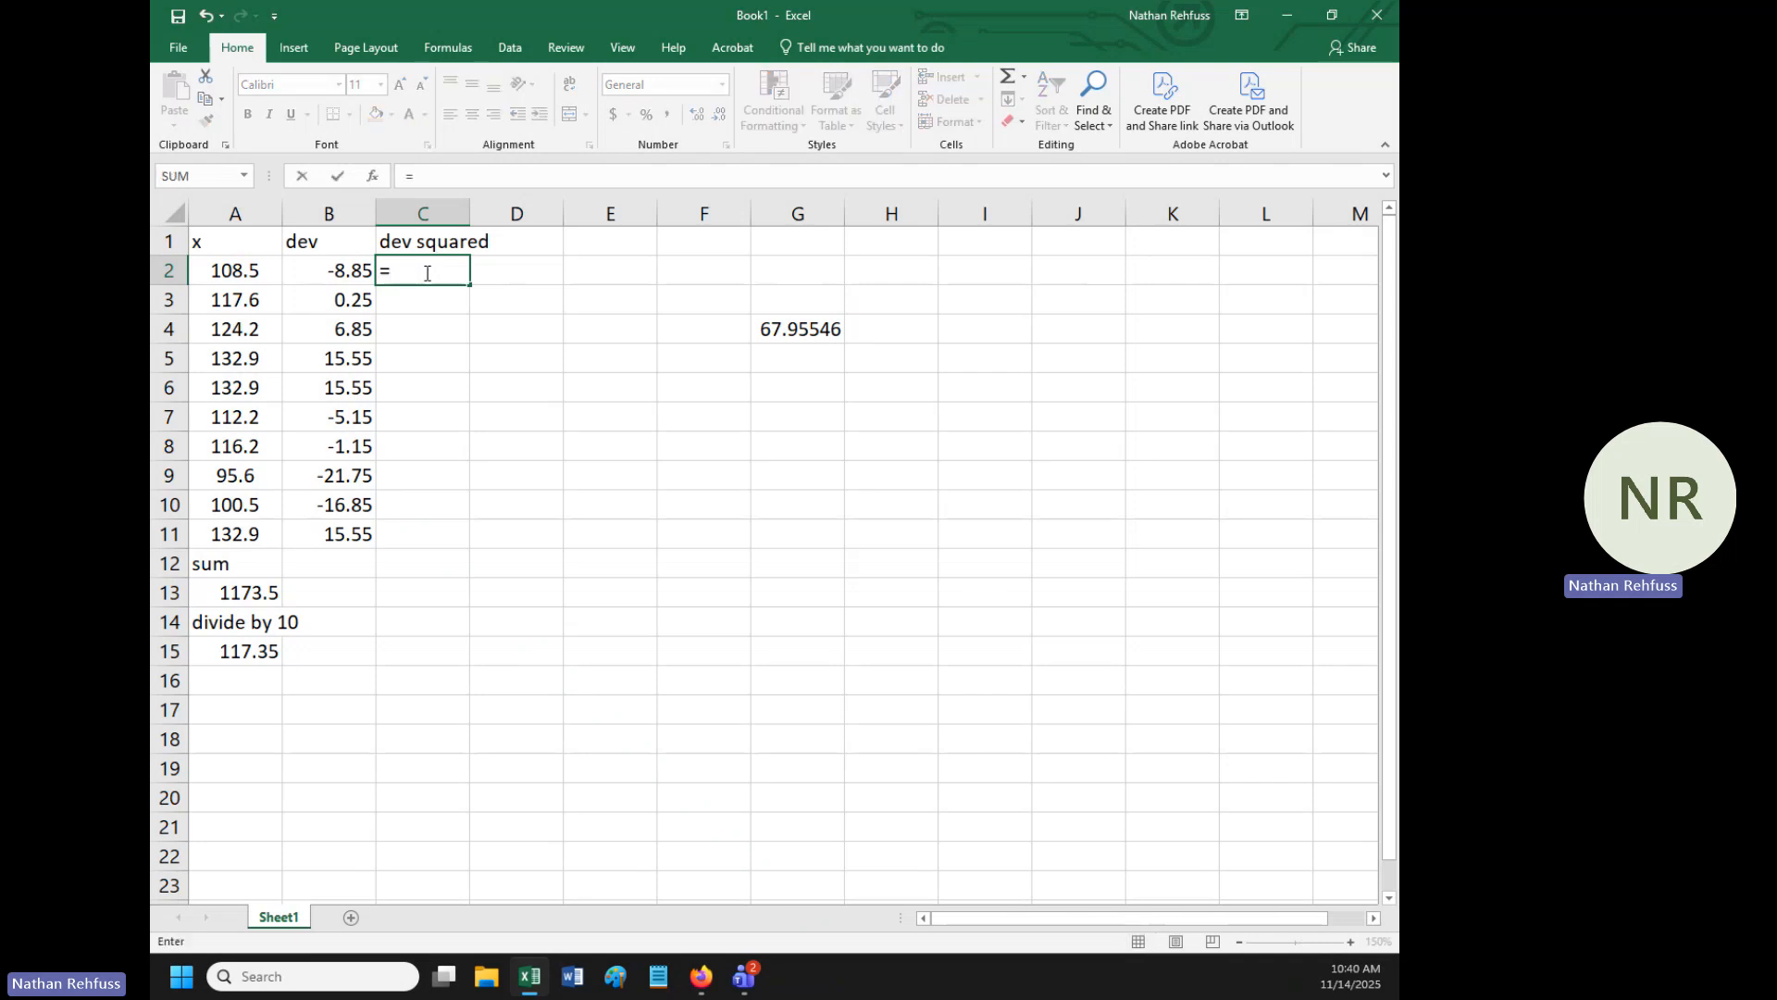
left_click(352, 269)
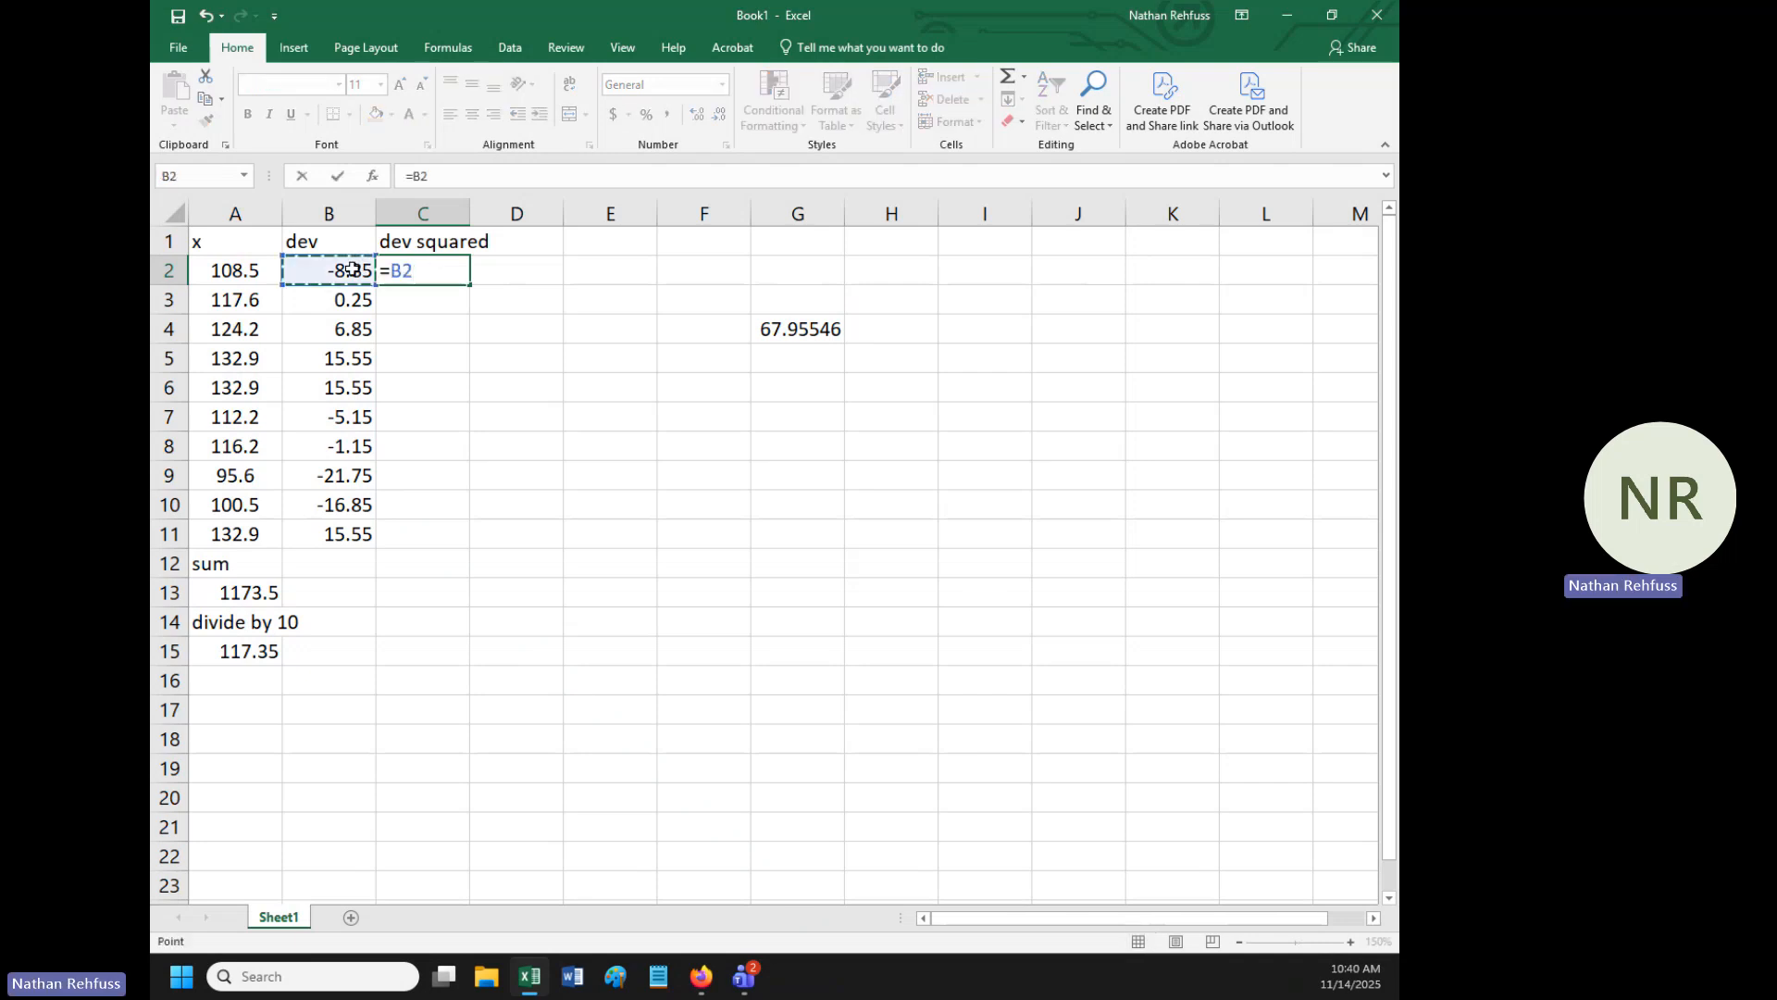
type("^2")
key("Return")
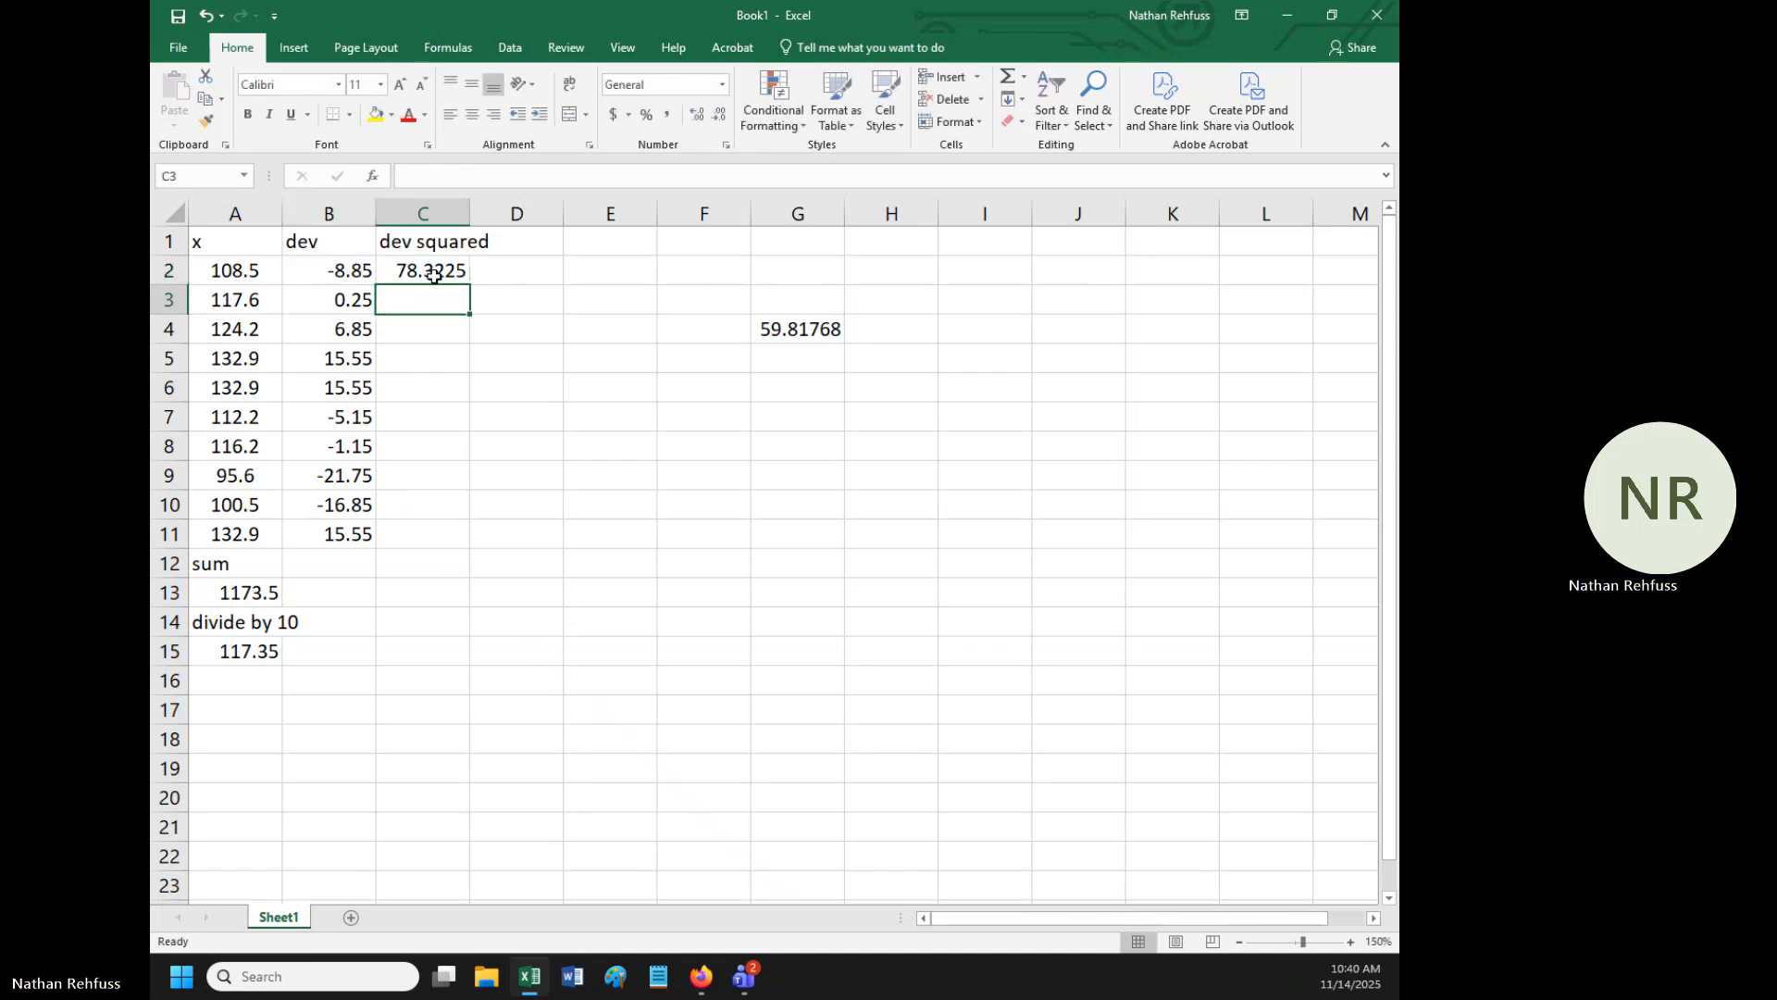
left_click_drag(428, 278, 425, 542)
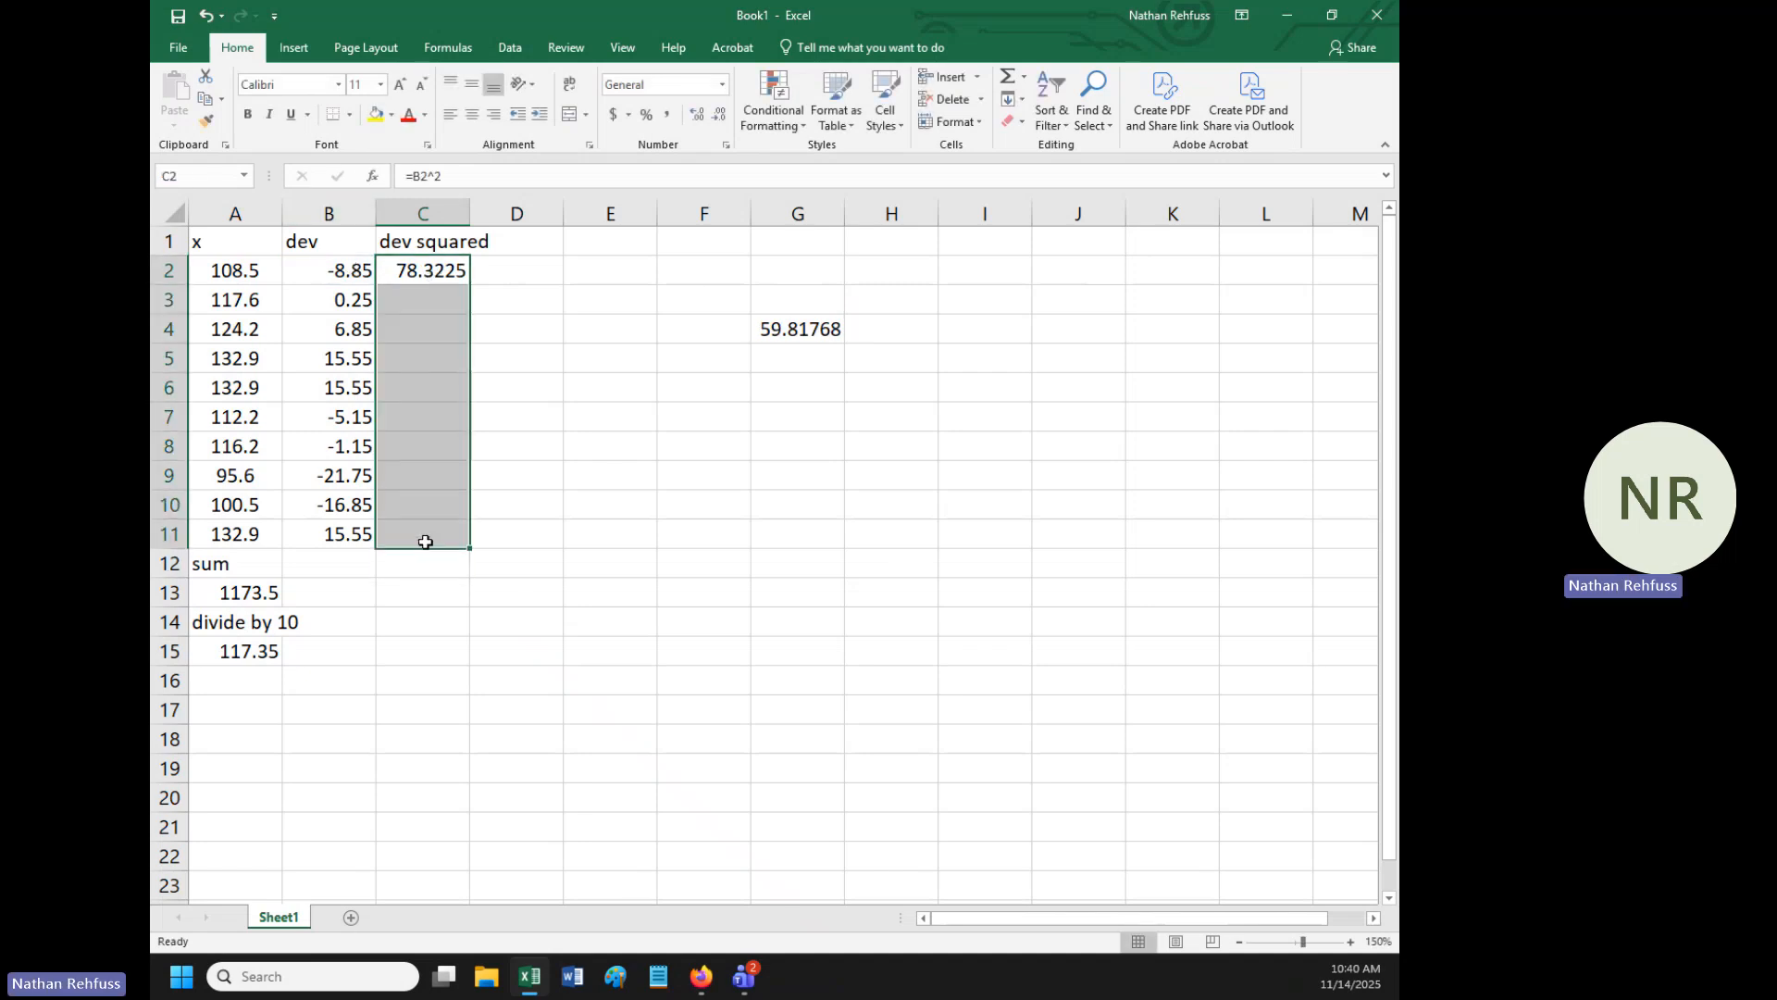
key("ctrl+d")
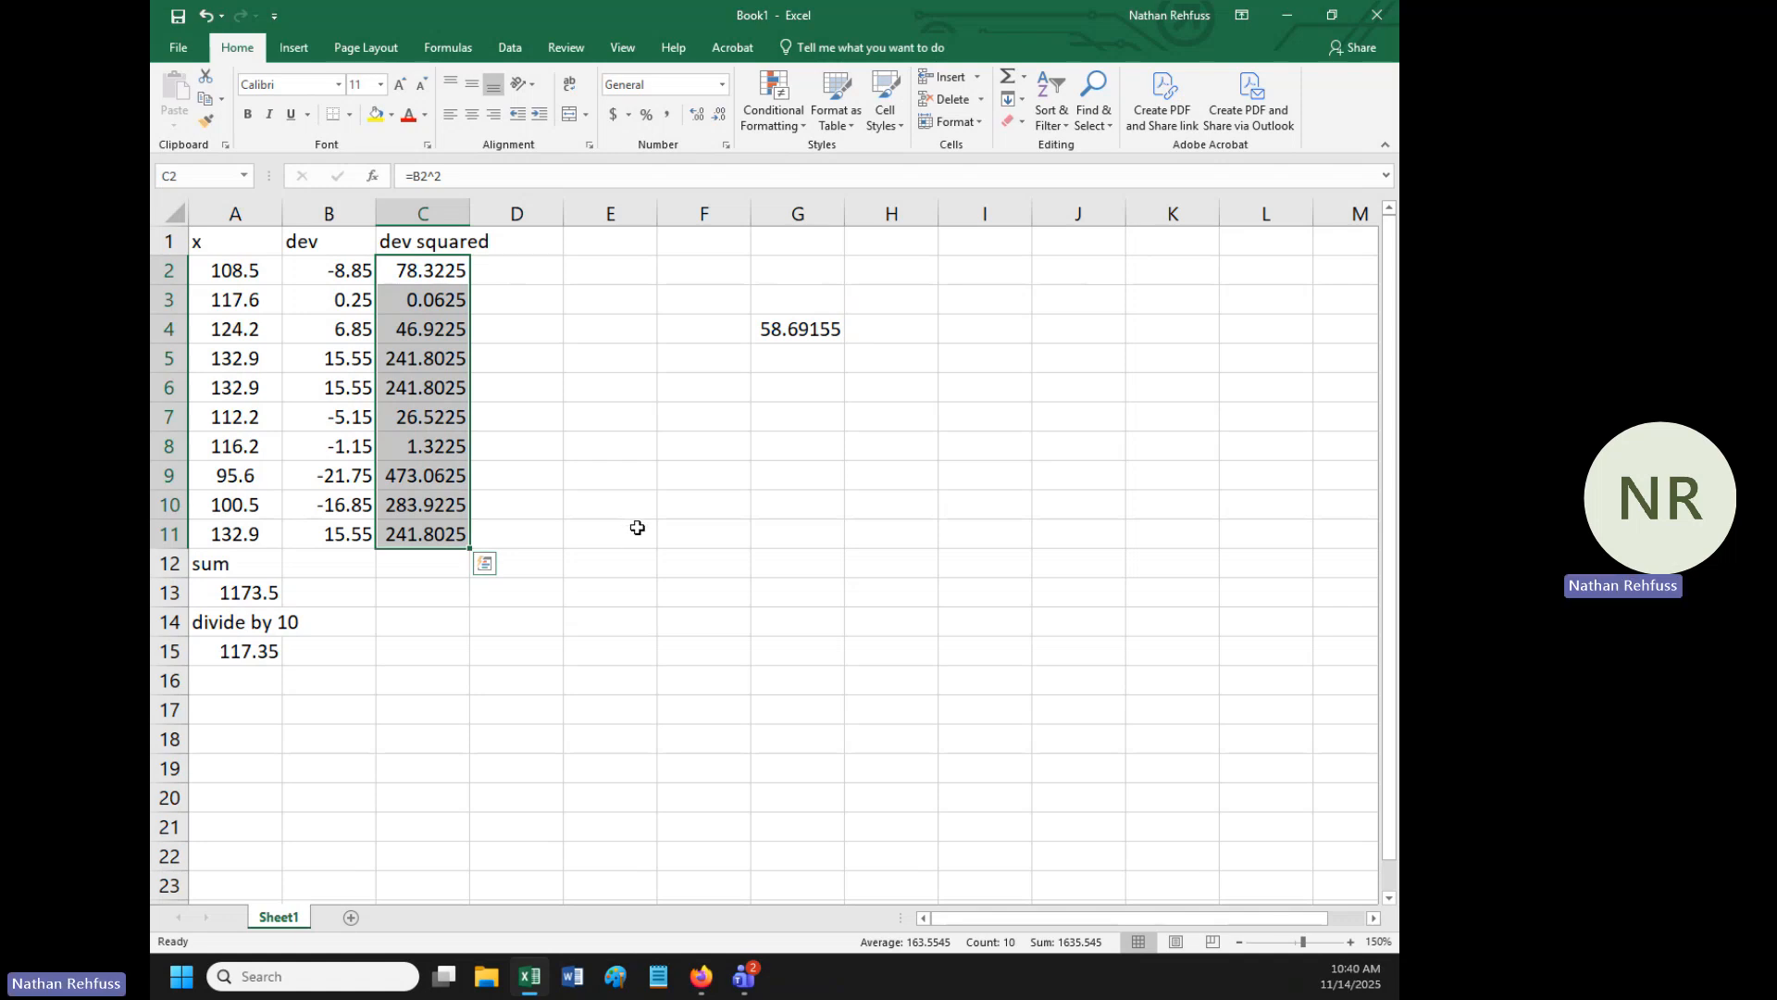
- Label cell C12 "sum" and total the squared deviations C2:C11 in cell C13 with the SUM function
left_click(429, 575)
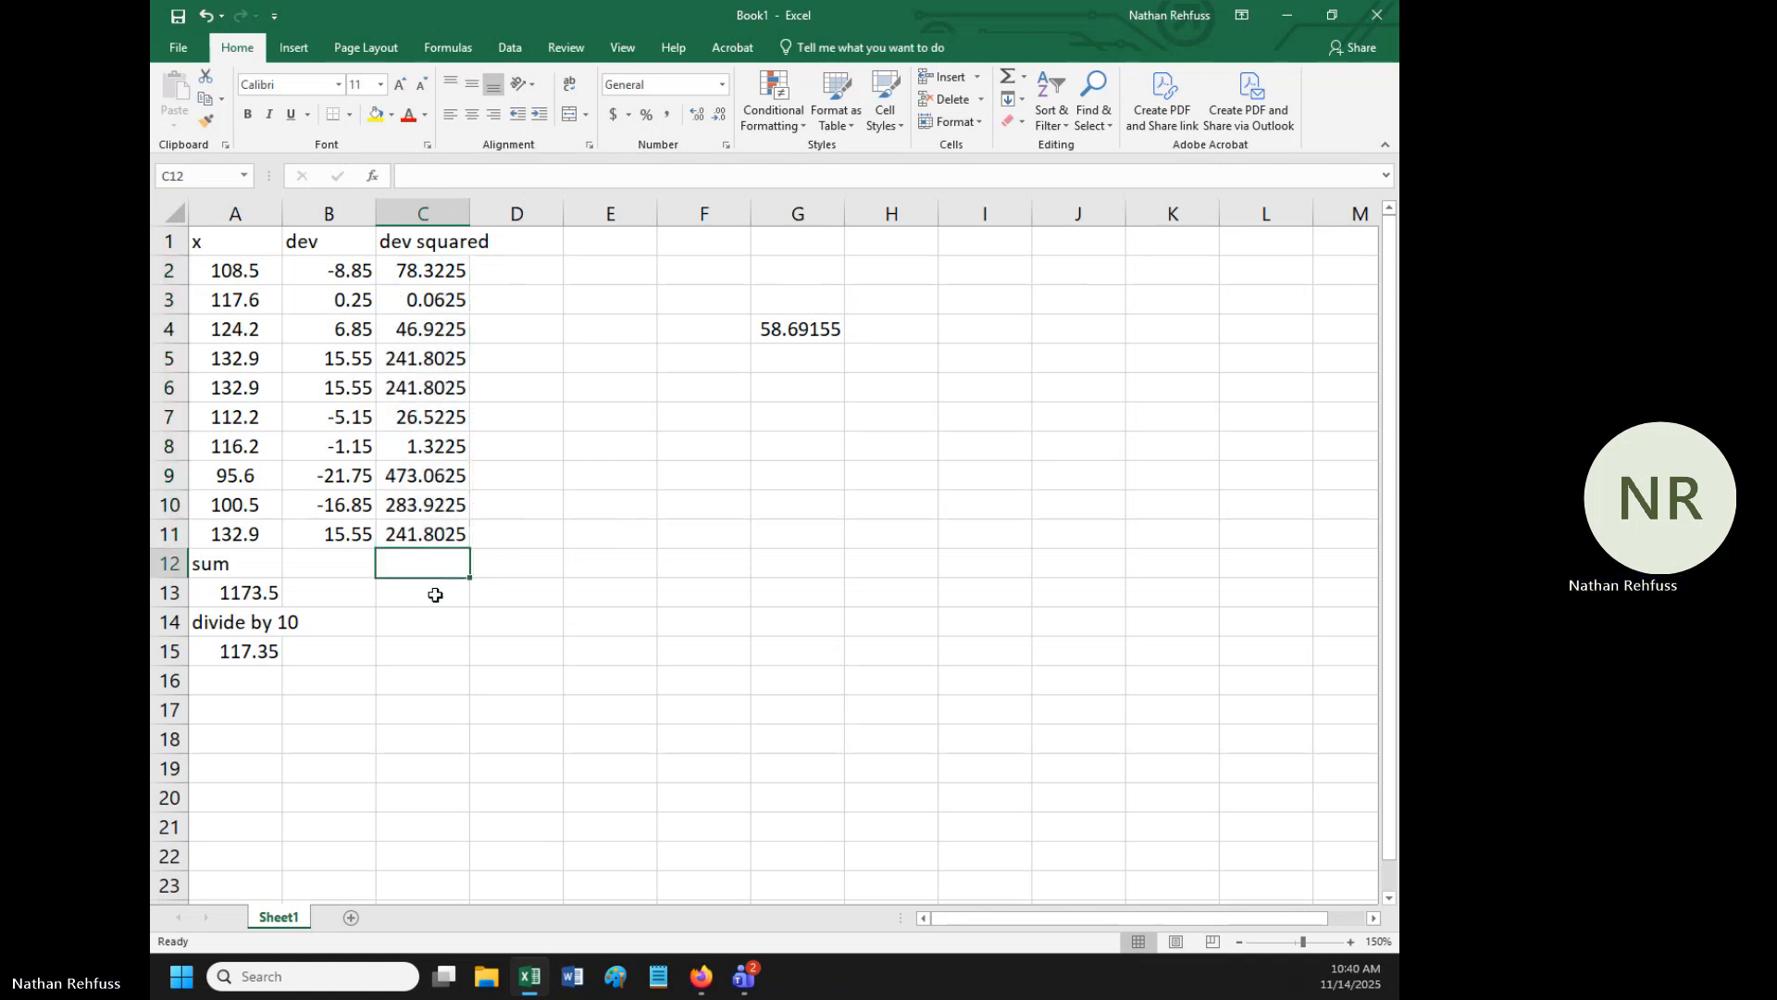
type("sum")
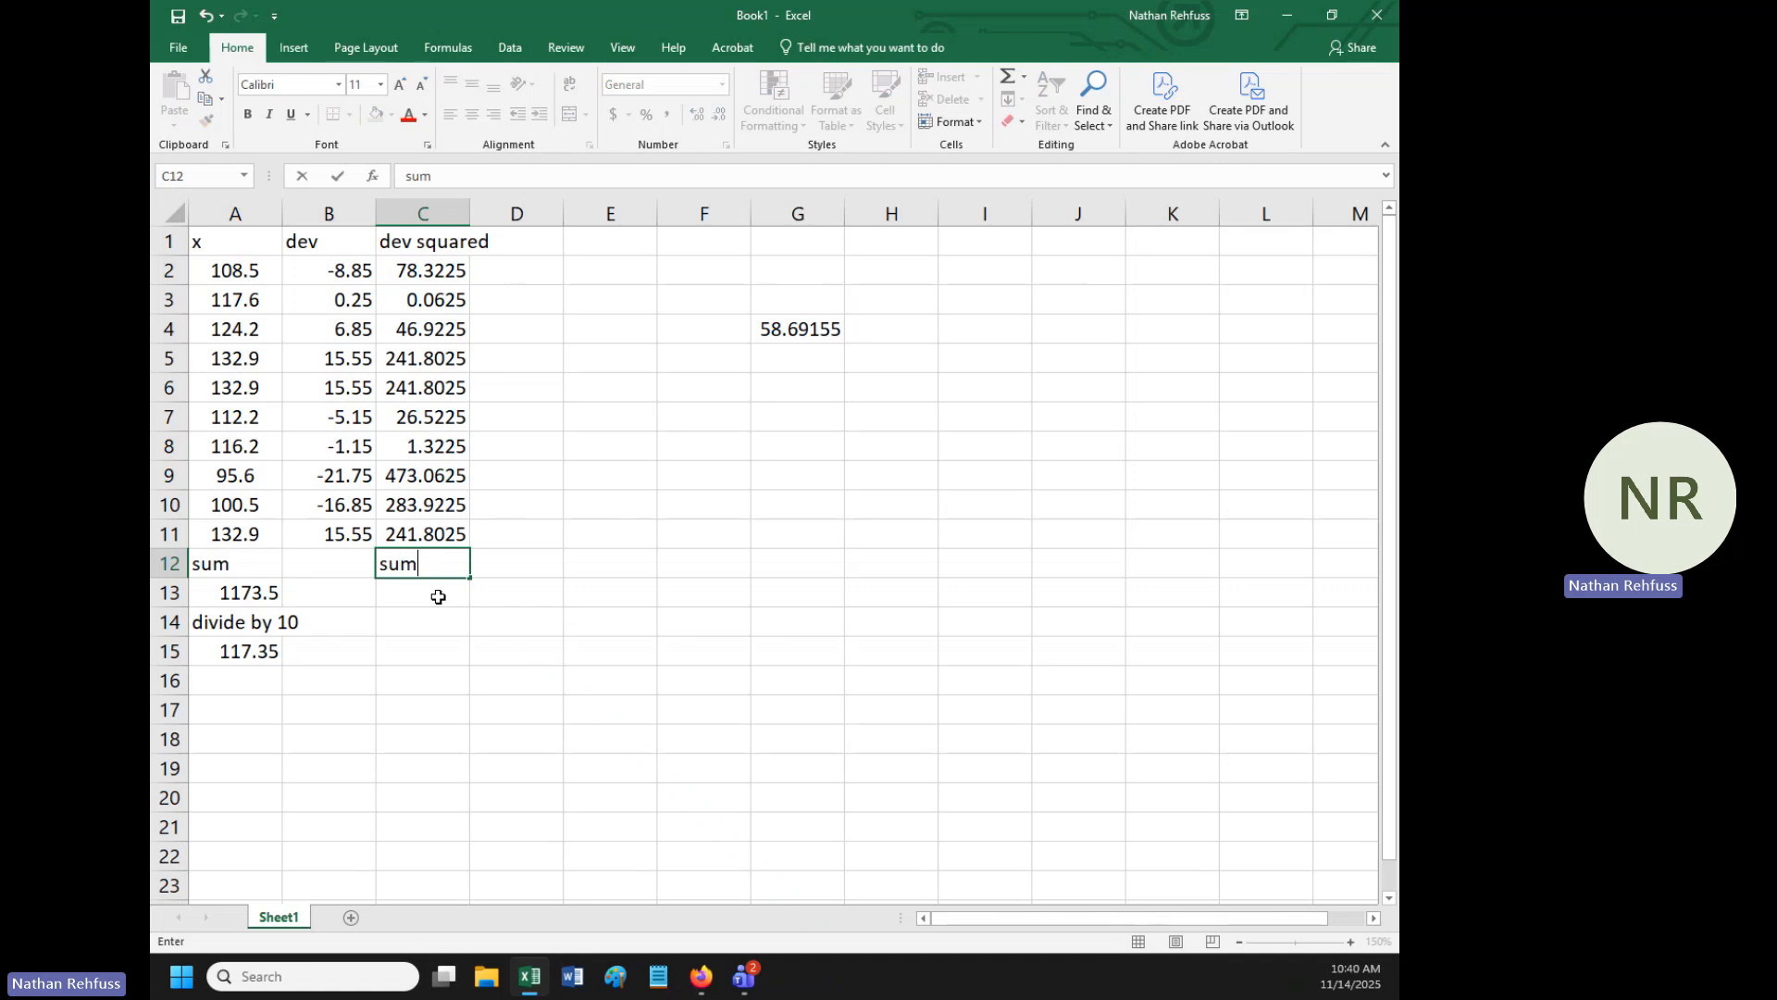
key("Return")
type("=")
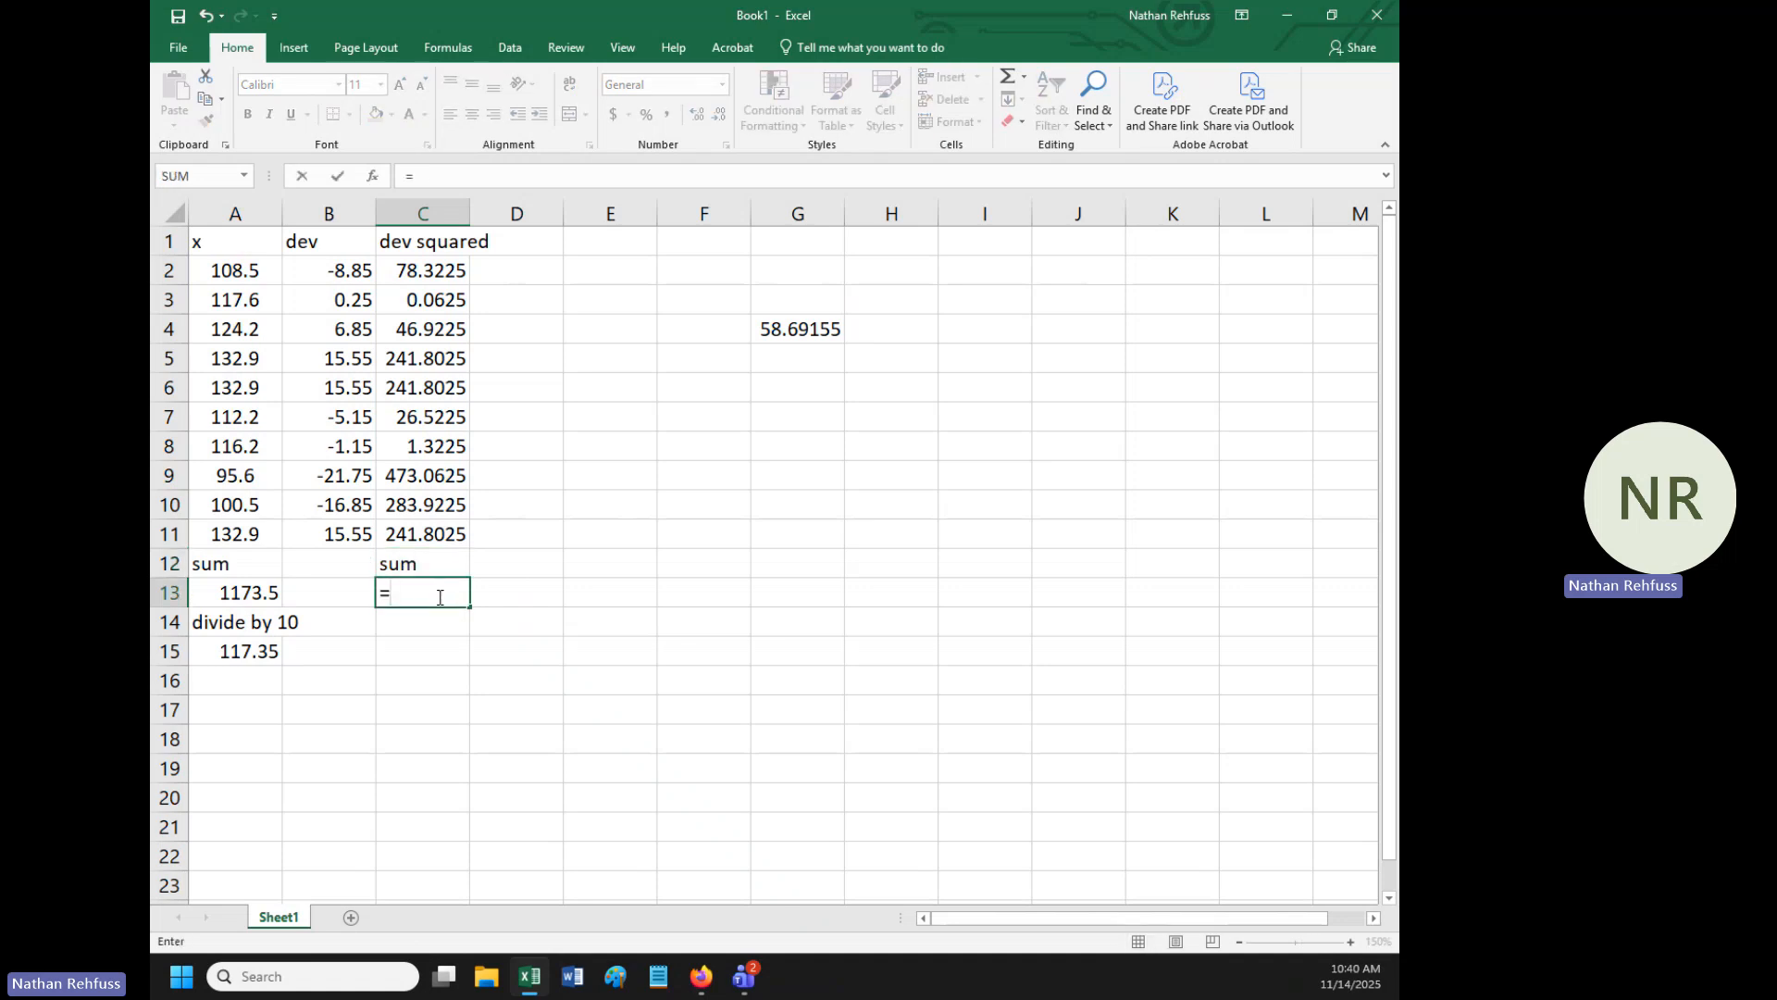
type("sum(")
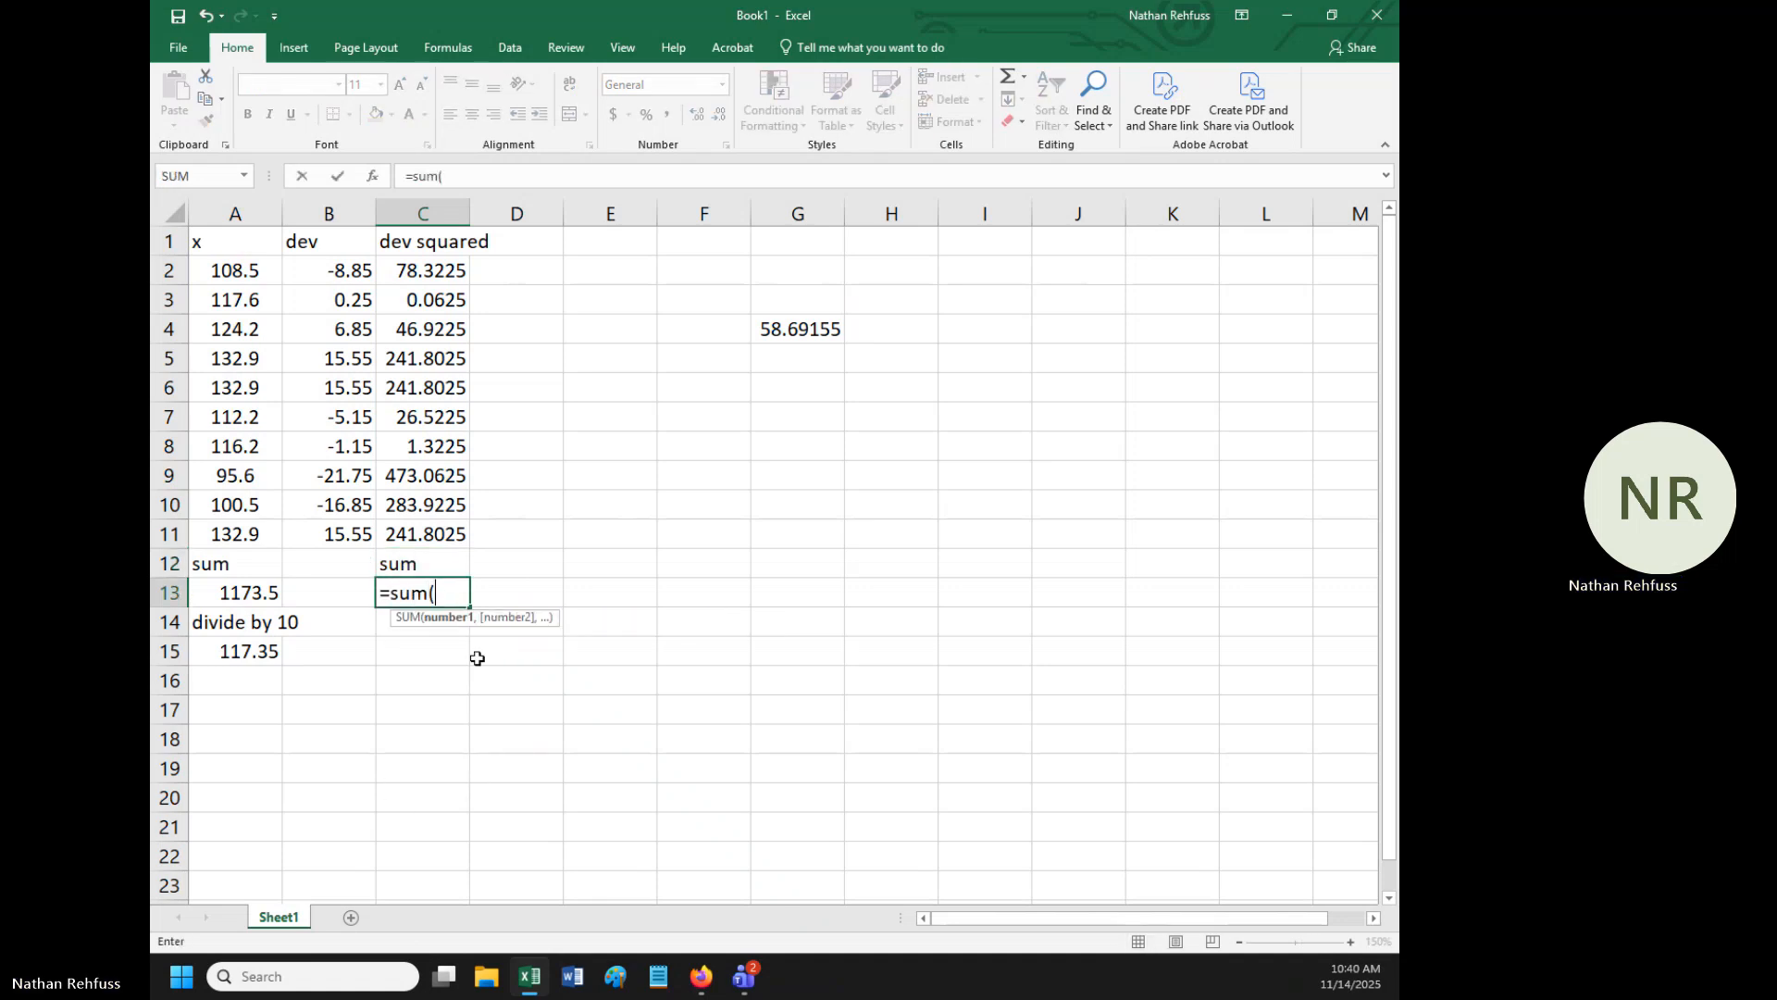
left_click(435, 277)
left_click_drag(435, 280, 433, 538)
key("Return")
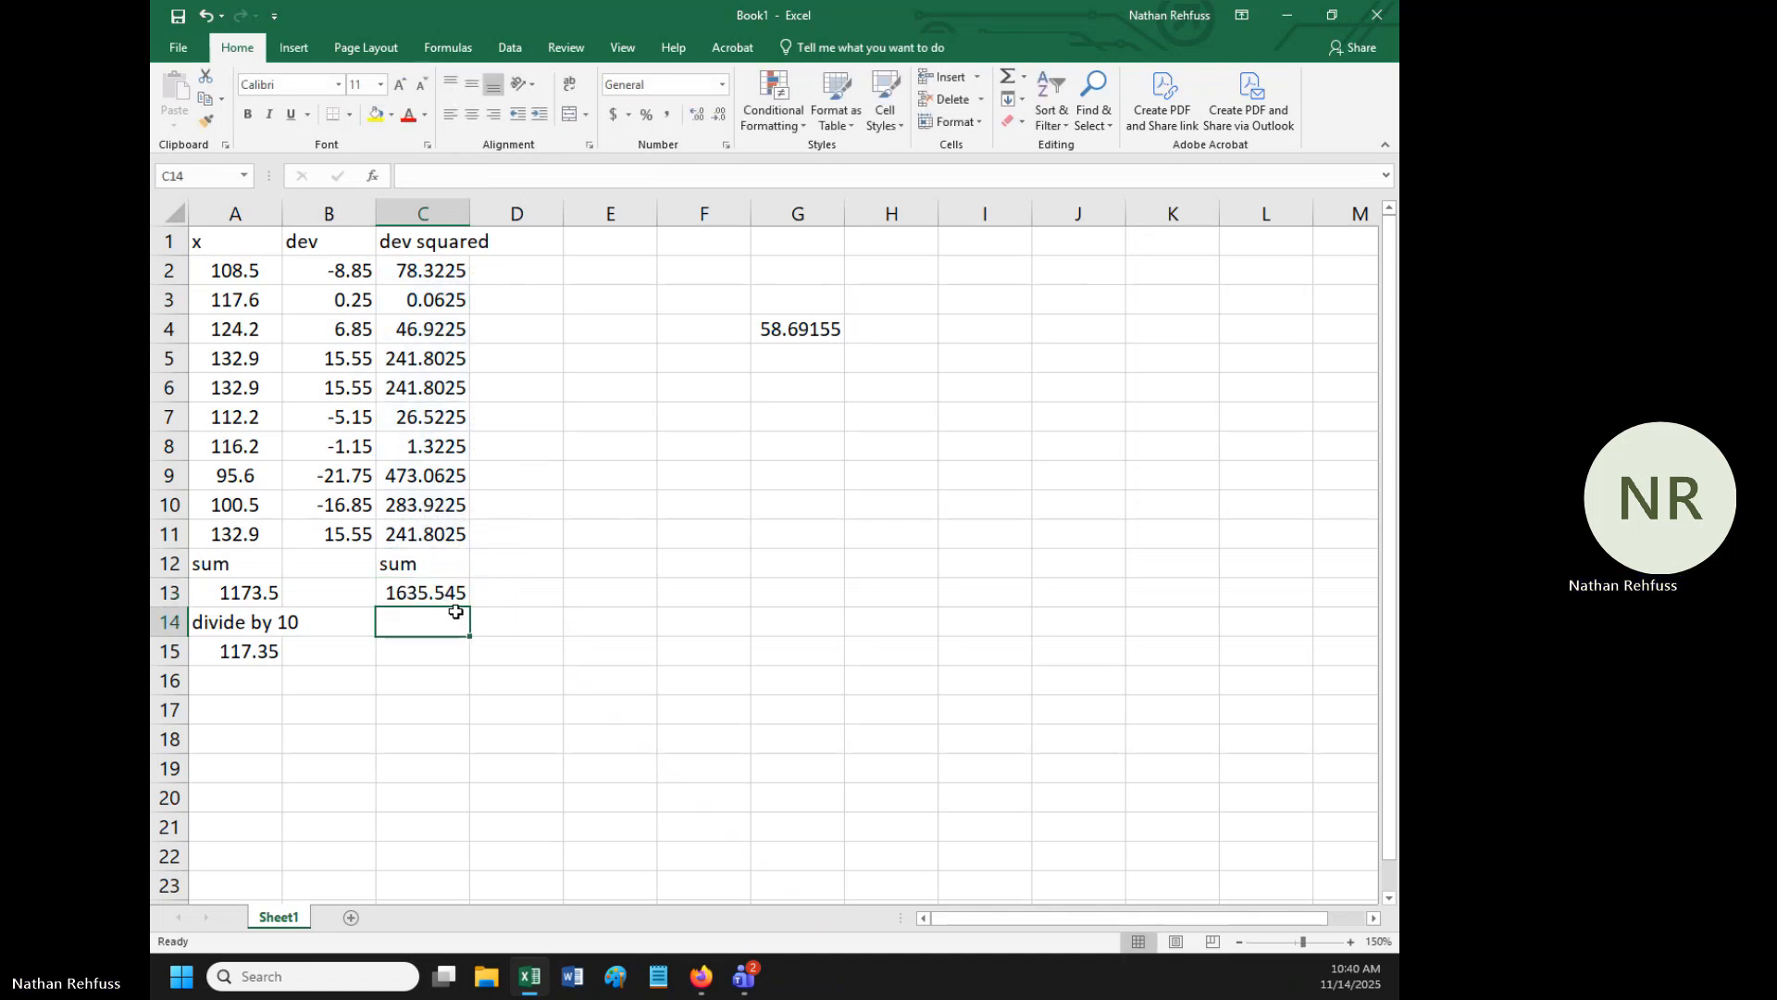
- Label cell C14 "divide by 9" and calculate the sample variance in cell C15 with the formula =C13/9
type("divide")
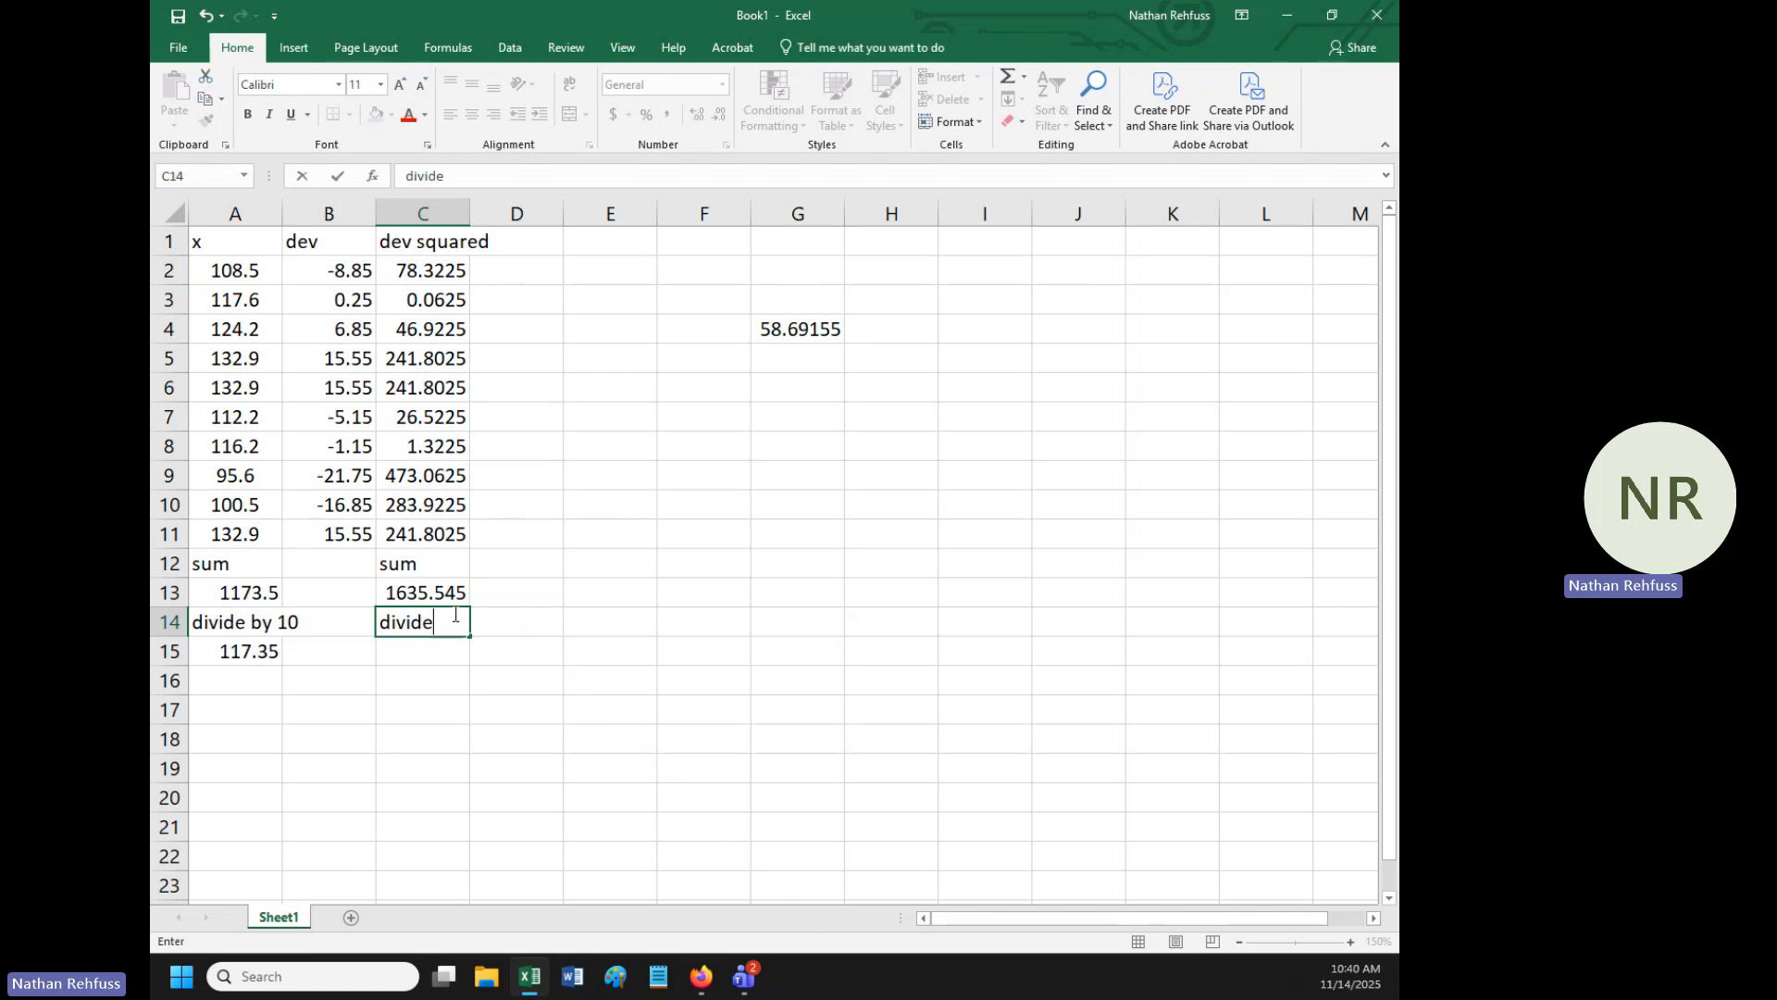
type(" by 9")
key("Return")
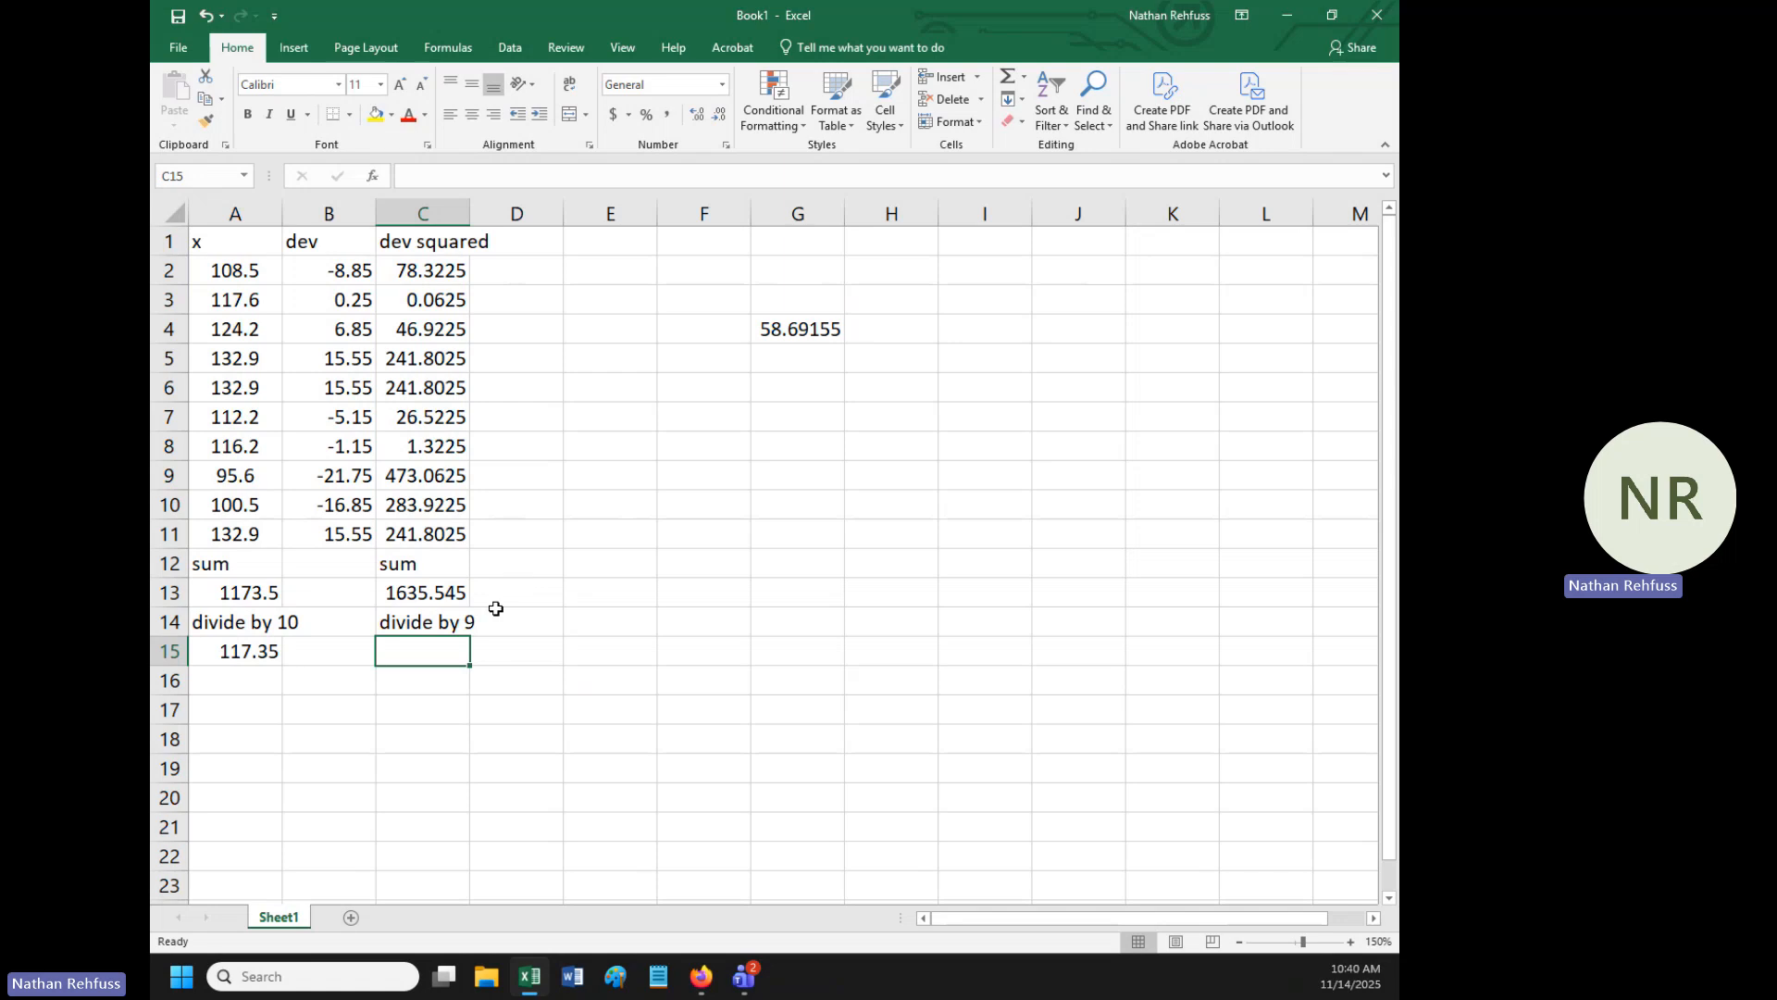
type("=")
left_click(449, 594)
type("/")
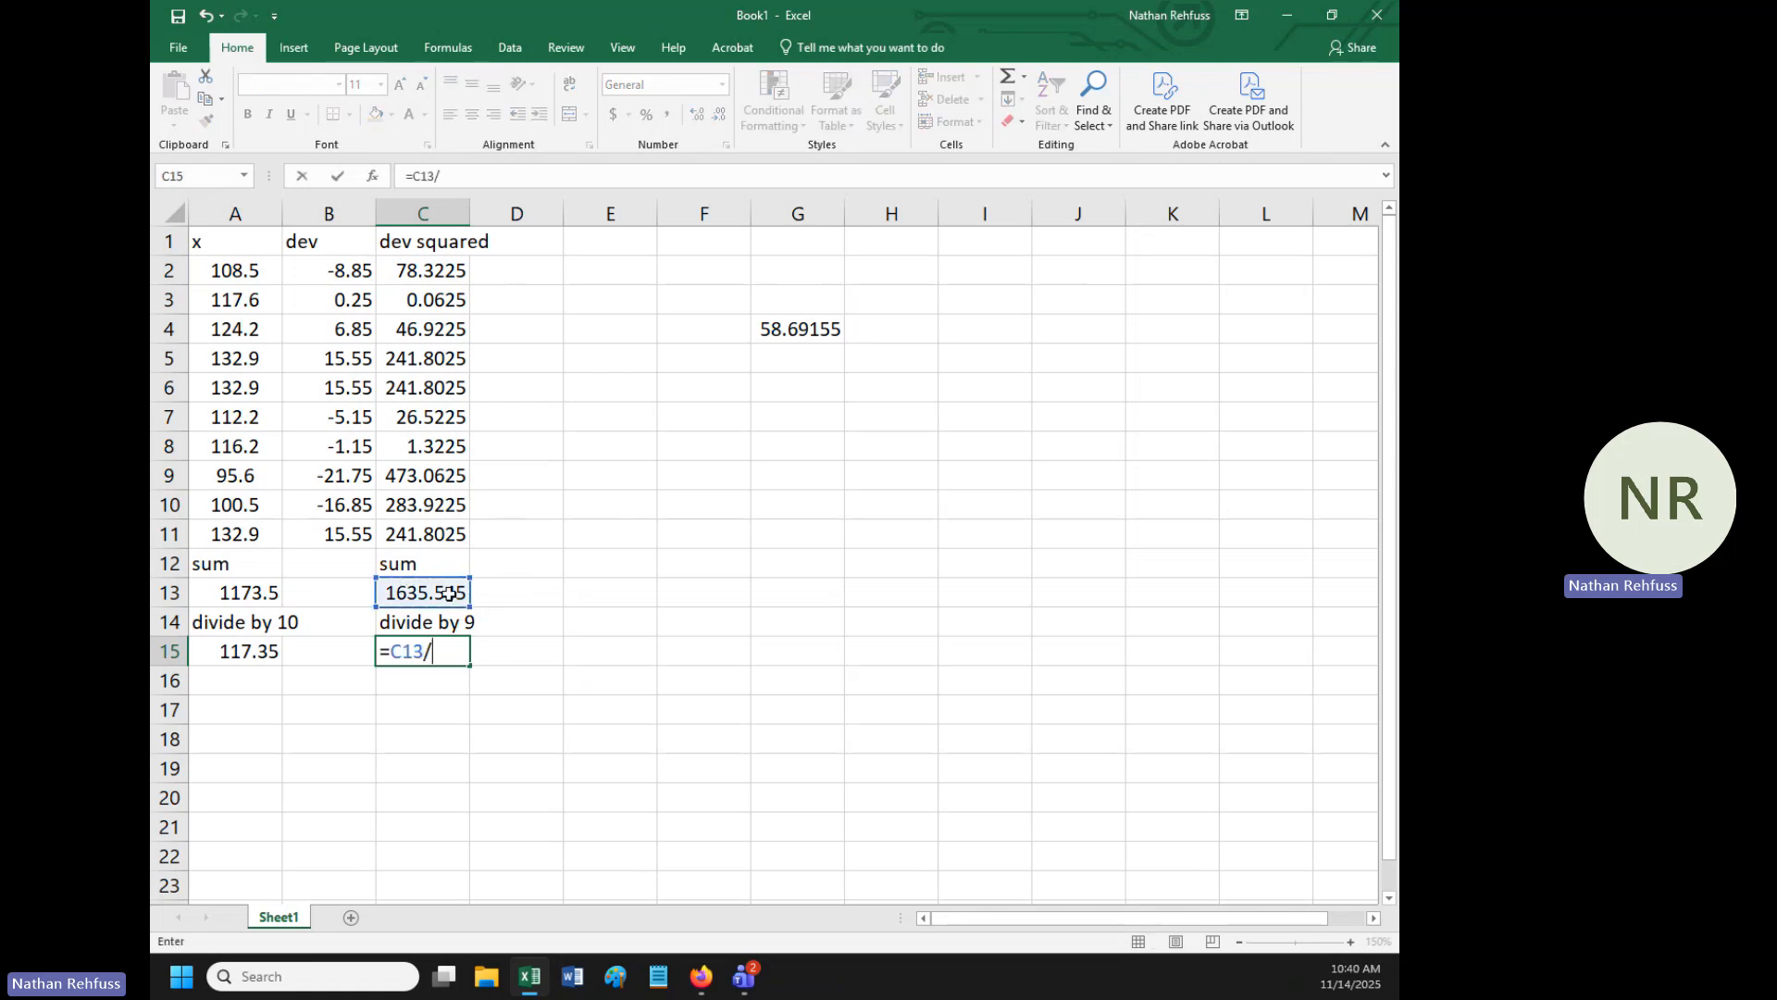
type("9")
key("Return")
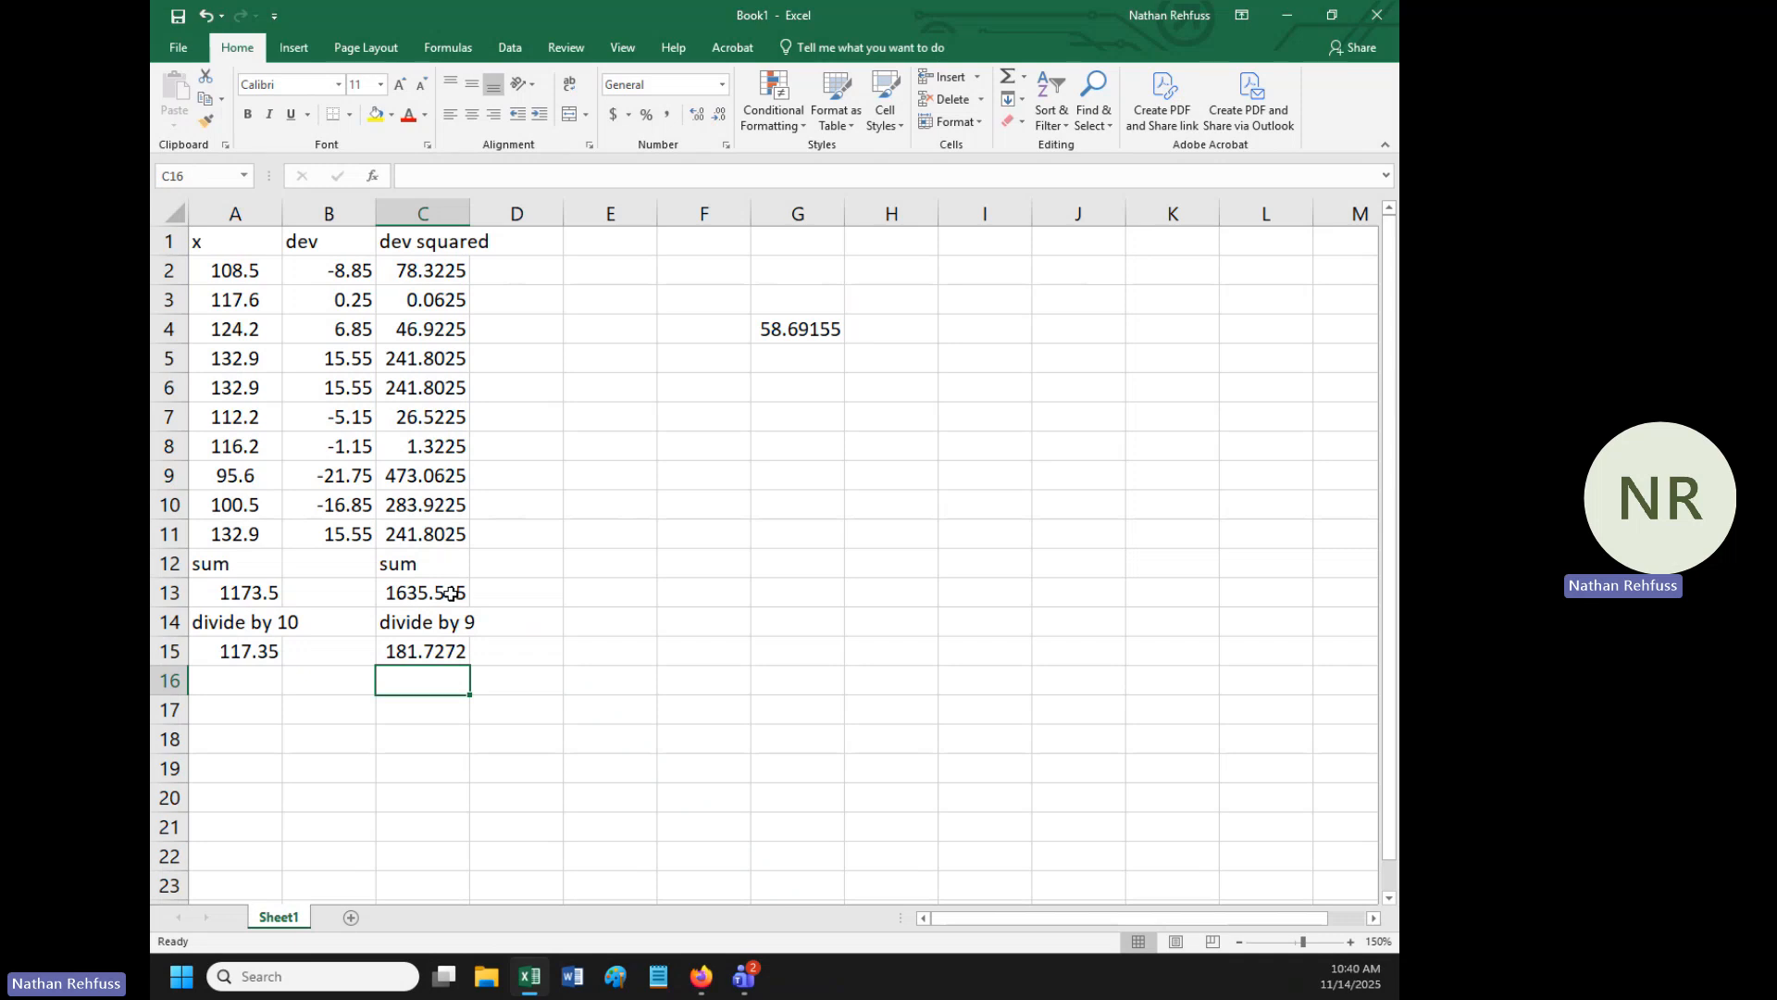
- Calculate the sample standard deviation in cell C16 as the square root of the variance with the formula =SQRT(C15)
type("=")
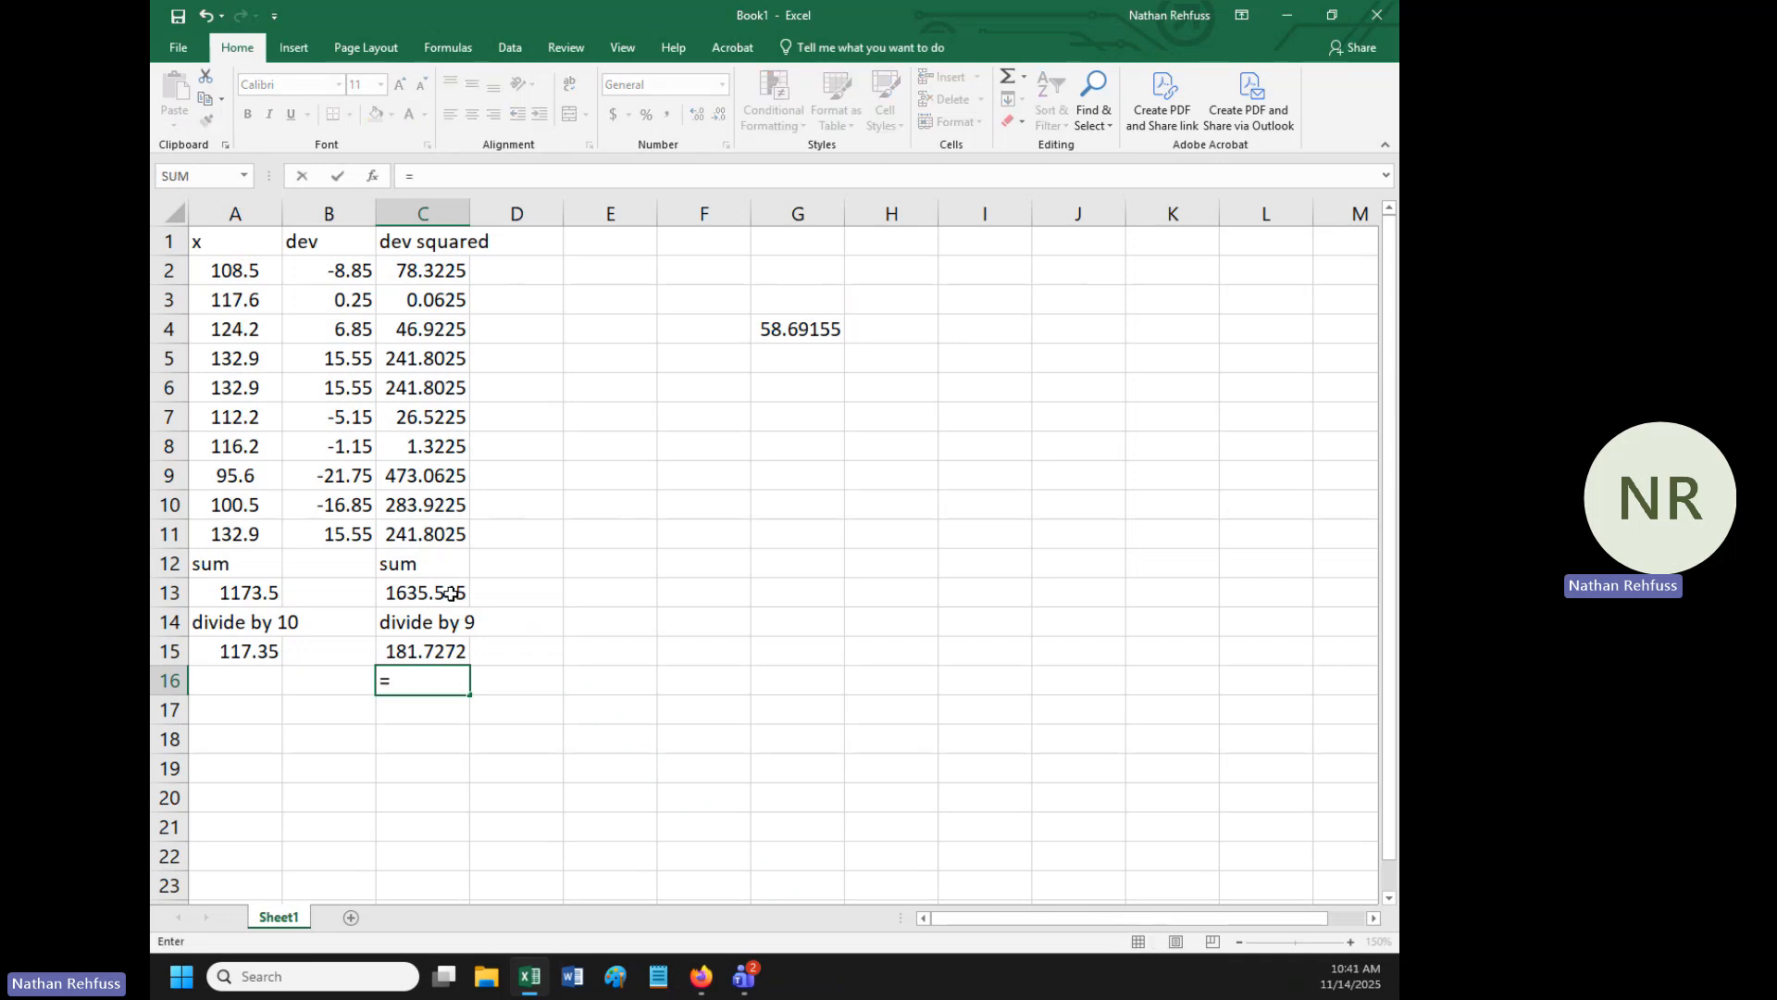
type("sqrt")
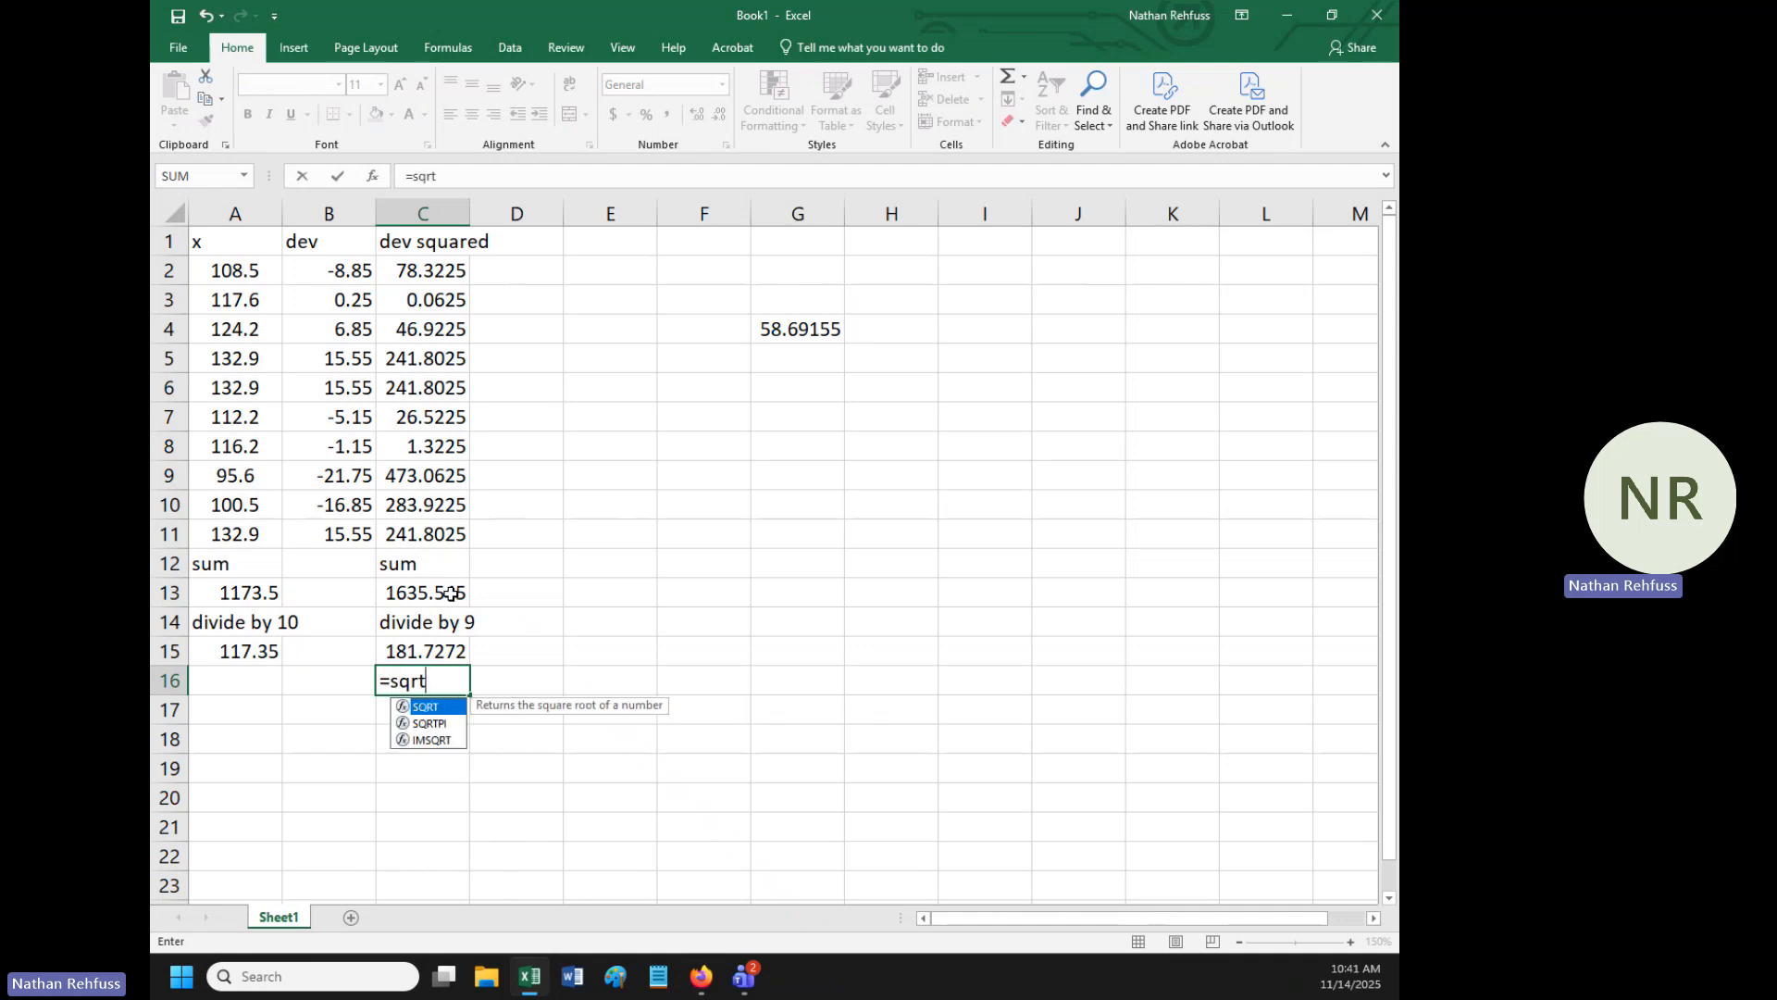
type("(")
left_click(439, 649)
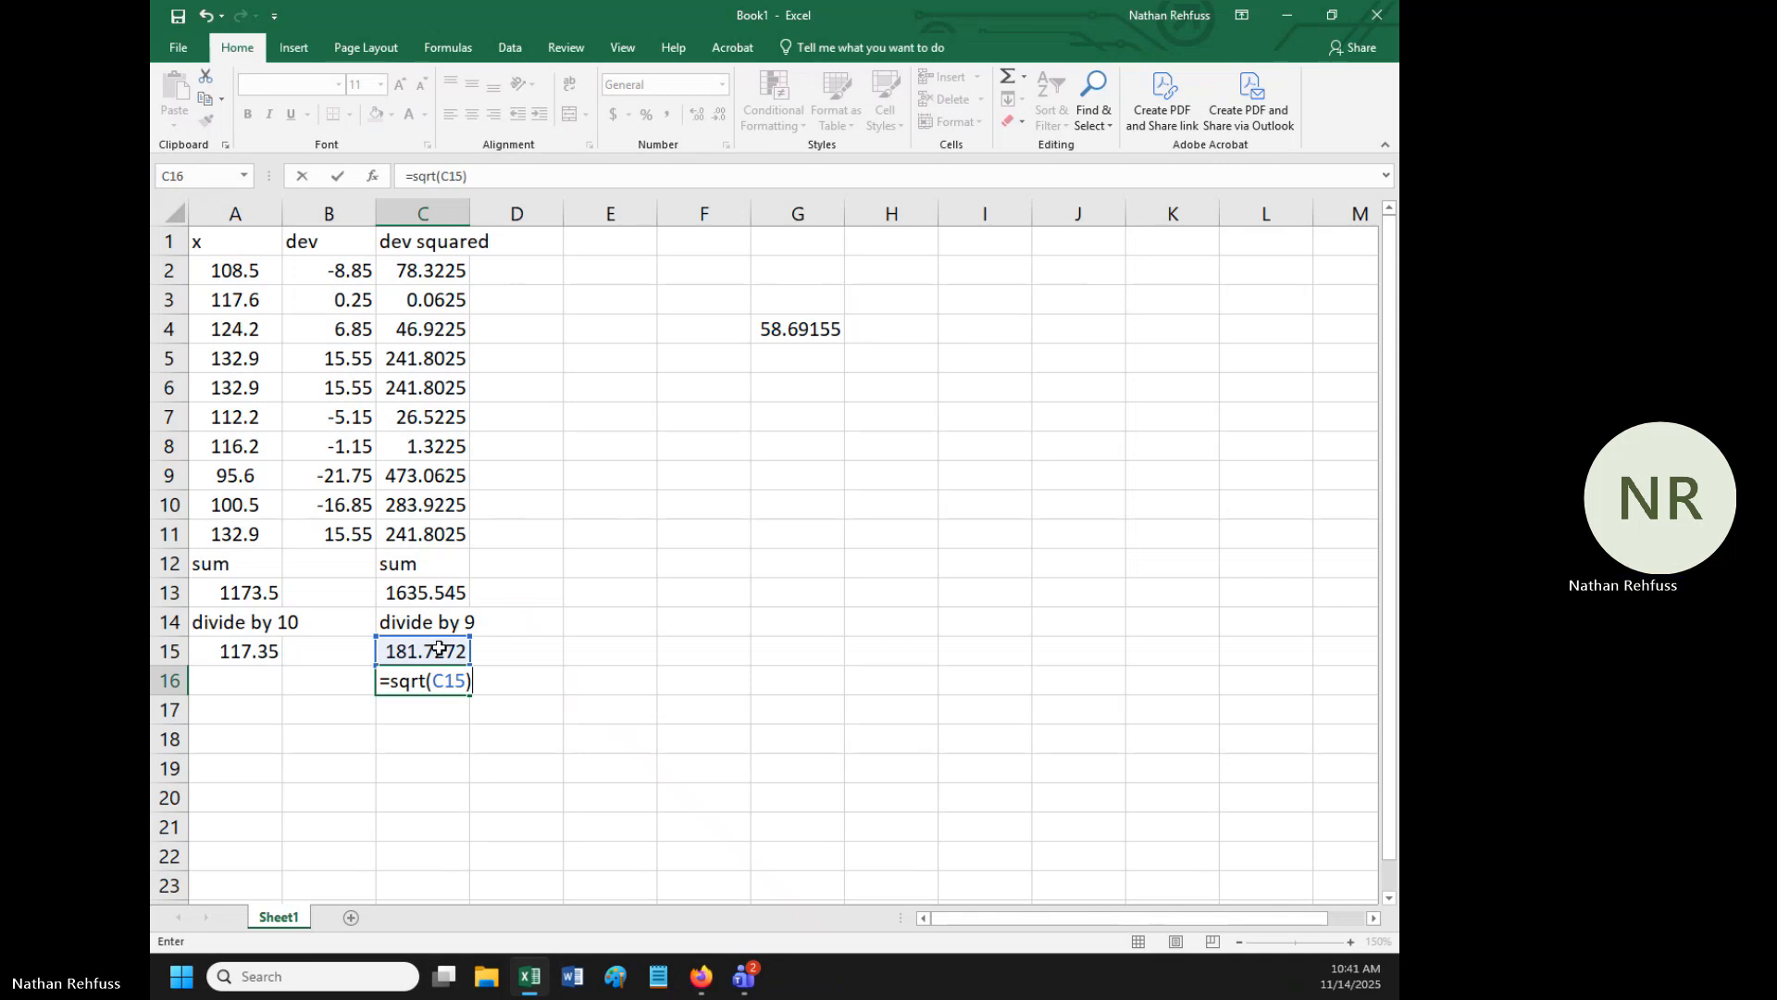
key("Return")
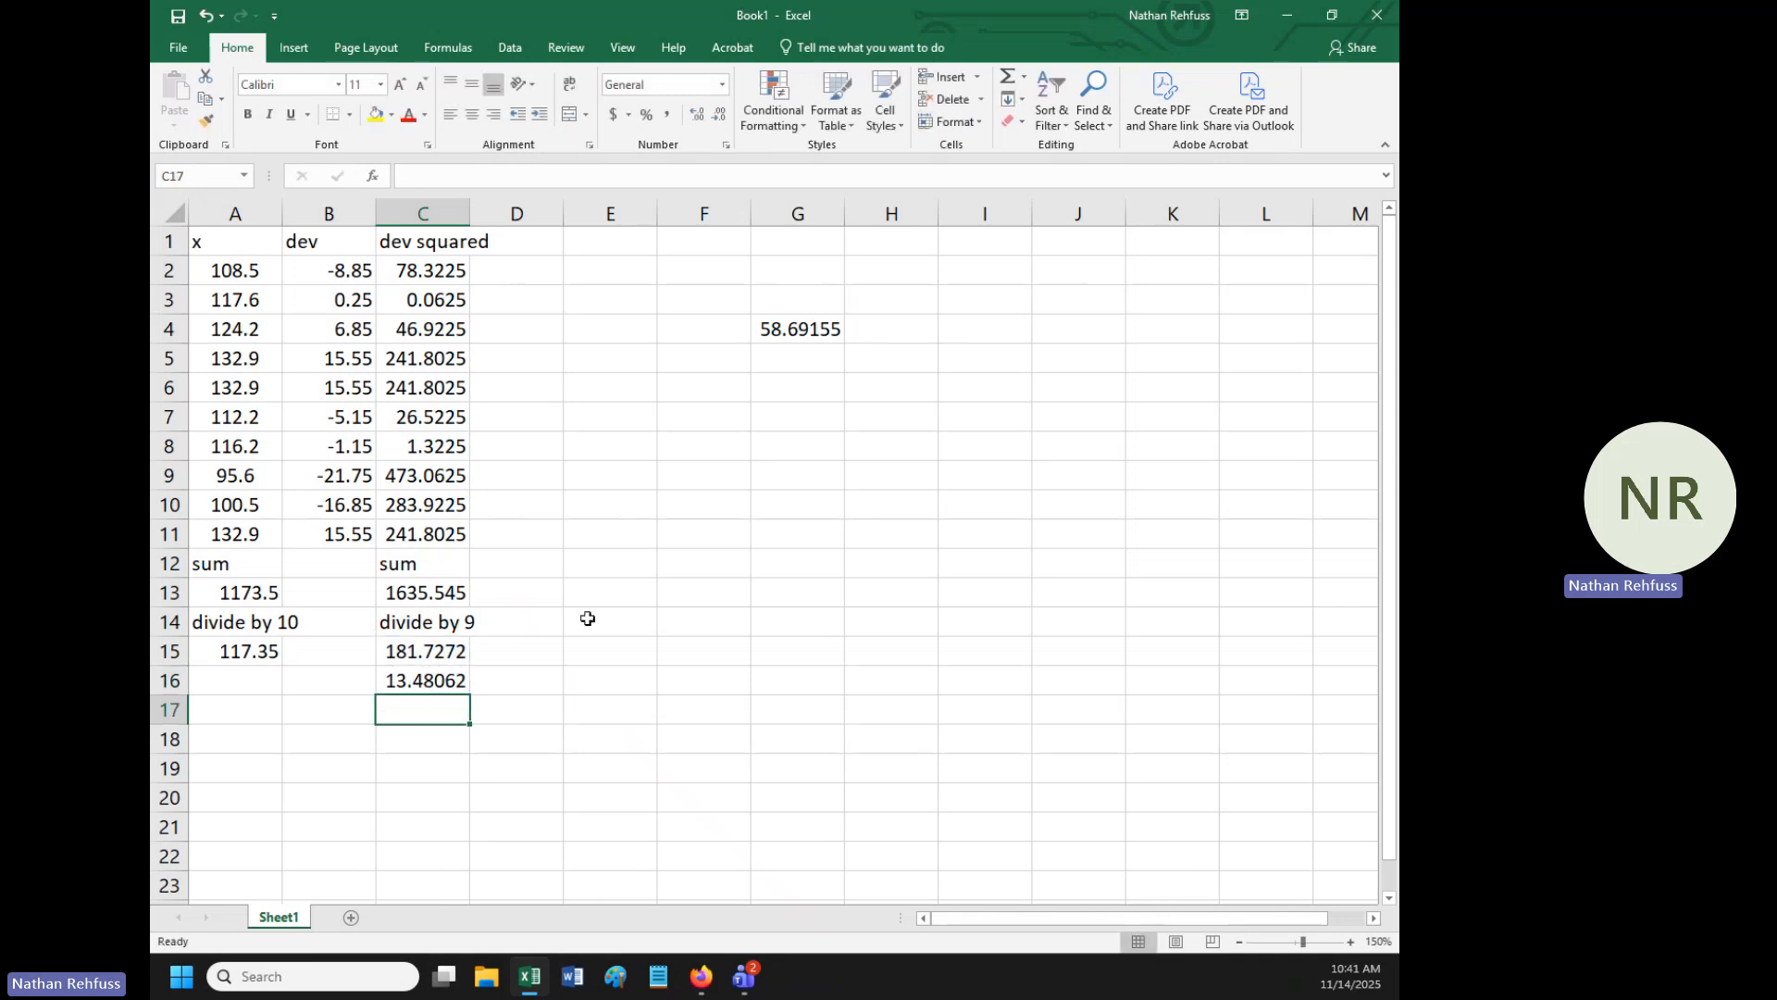
- Correct the data range of the STDEV.S formula in cell G4 to A2:A11 and compare its result with cell C16
left_click(816, 324)
left_click(535, 177)
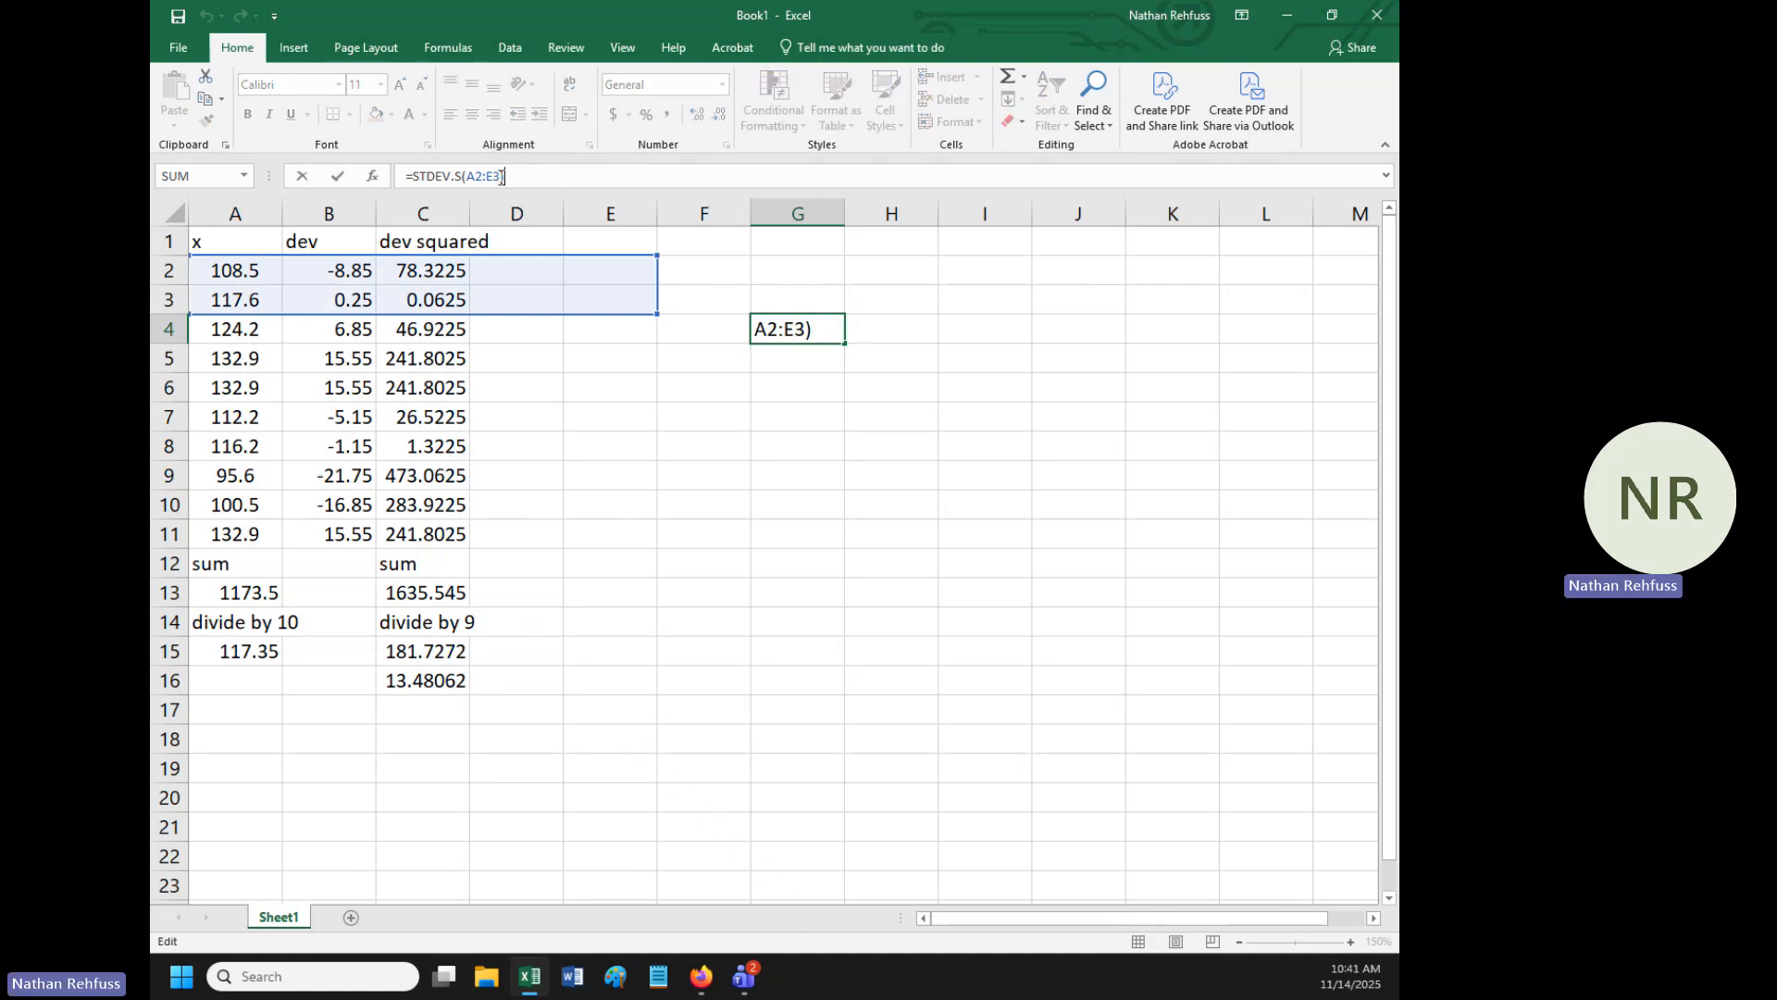
left_click_drag(505, 177, 487, 177)
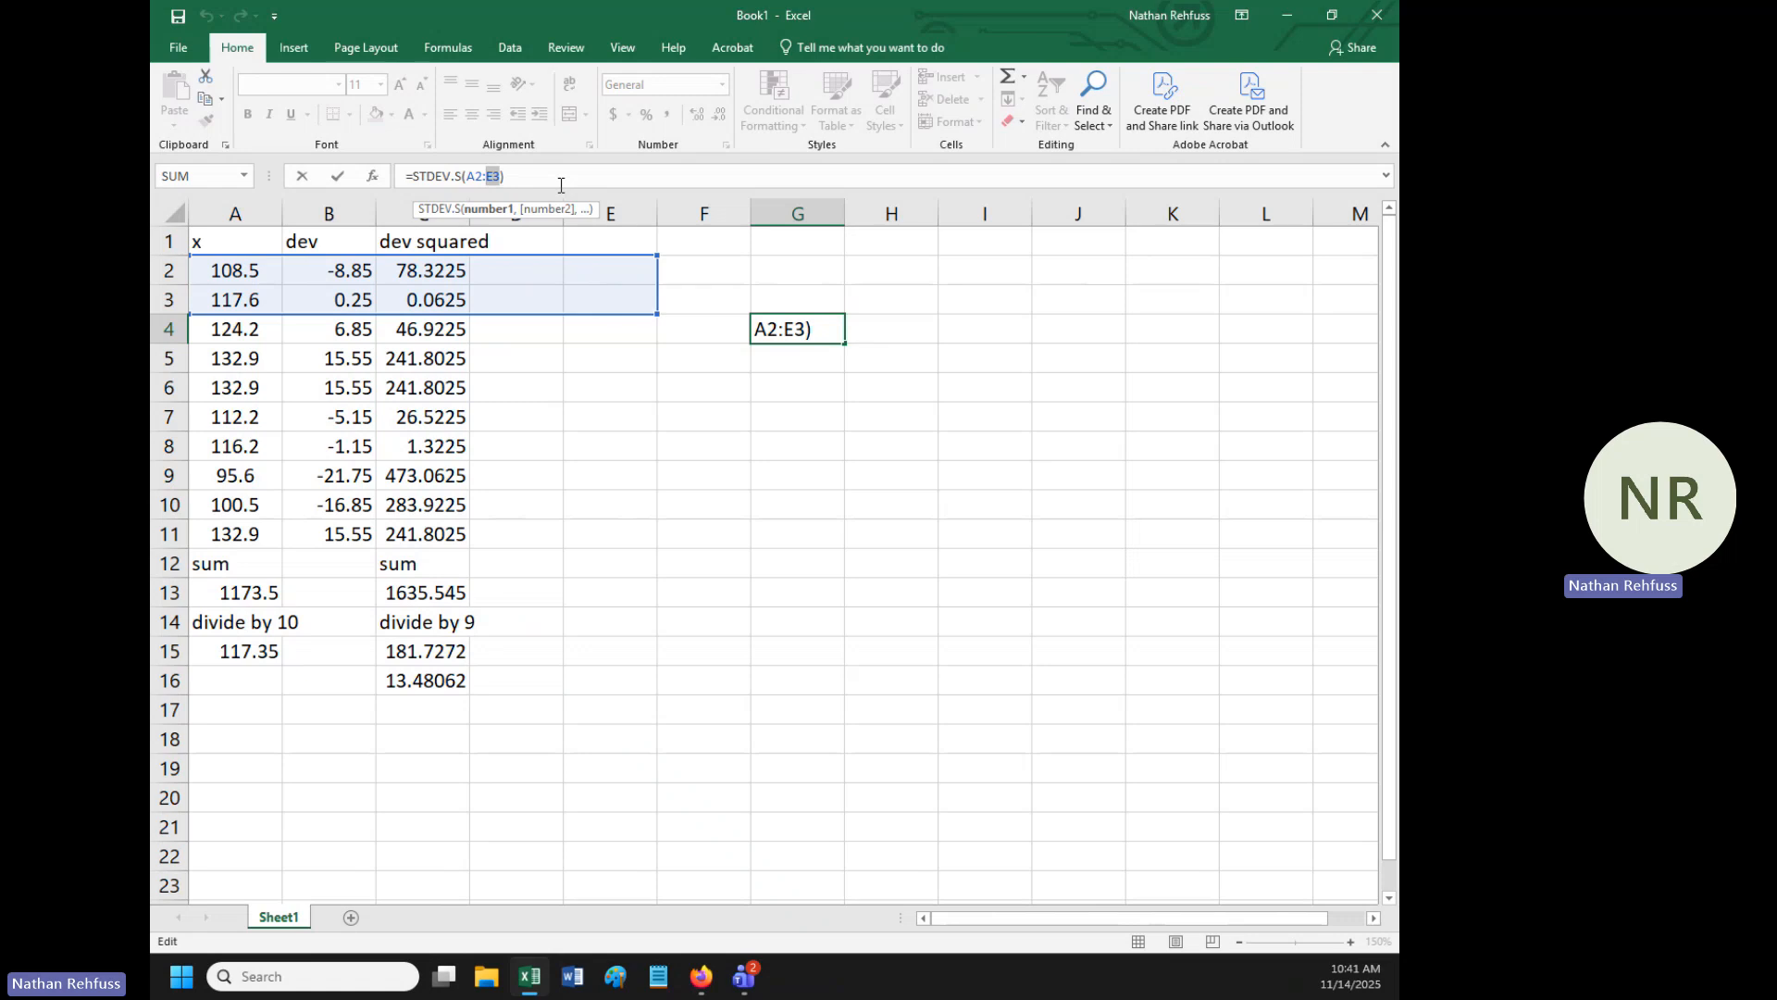
type("a11")
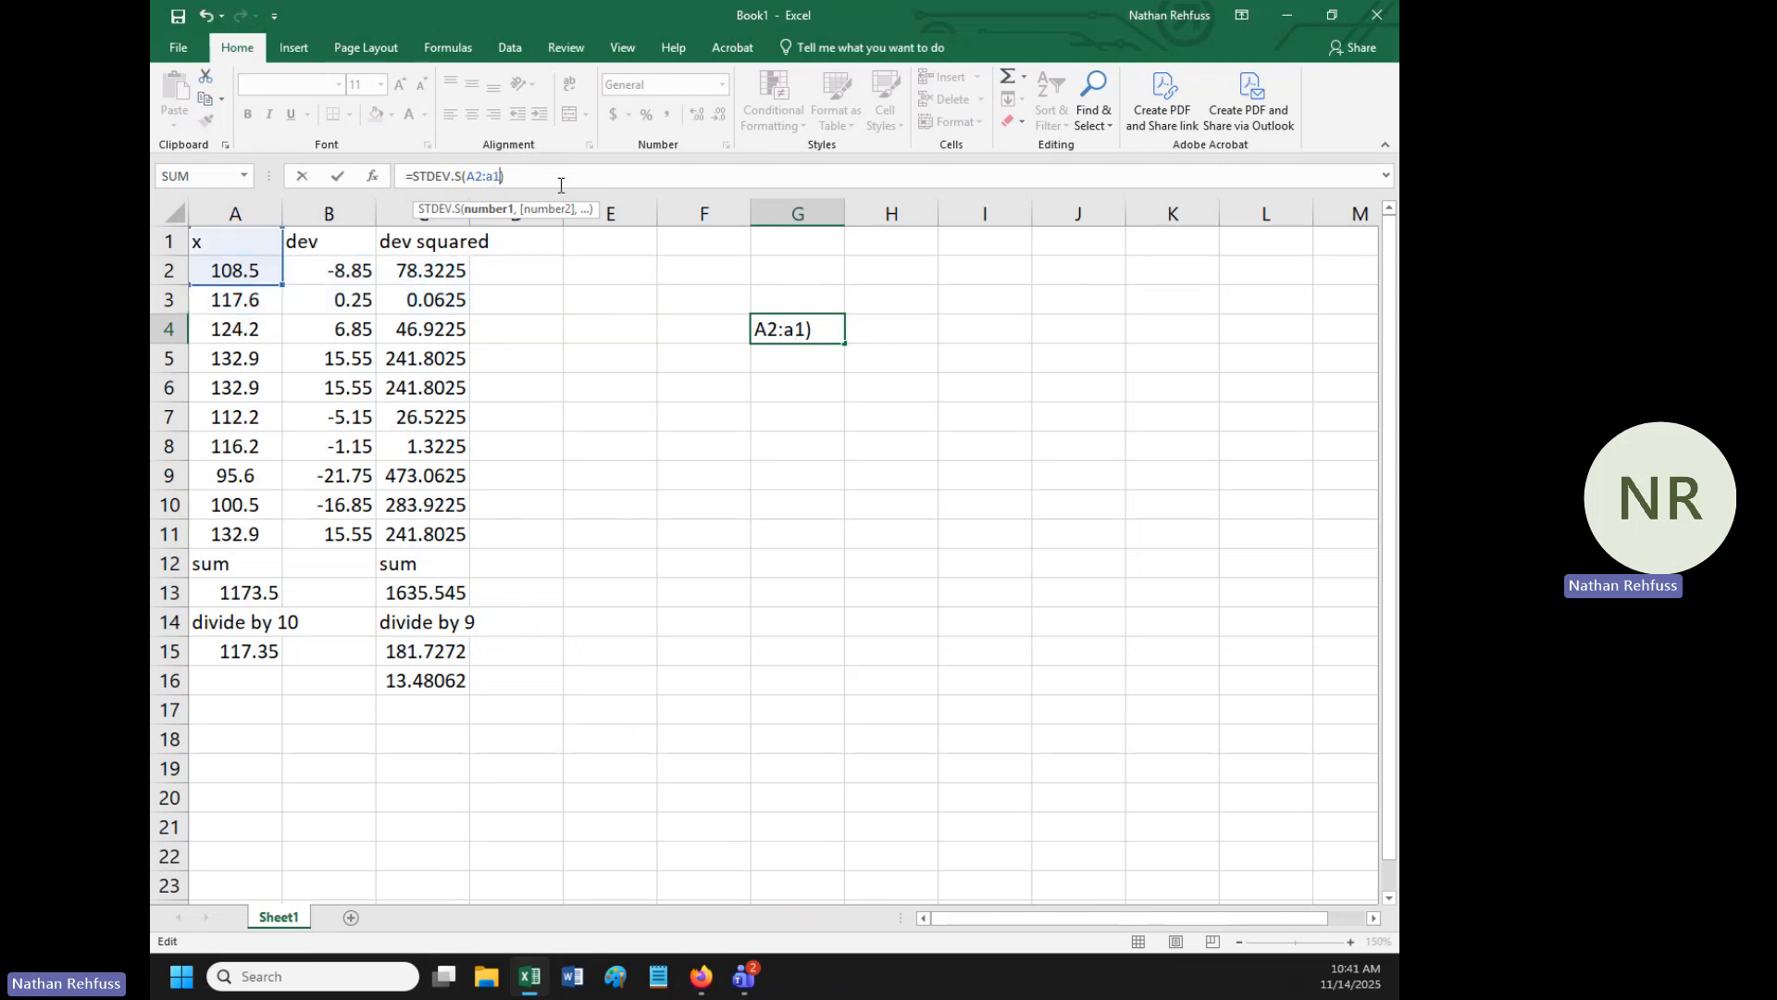
key("Return")
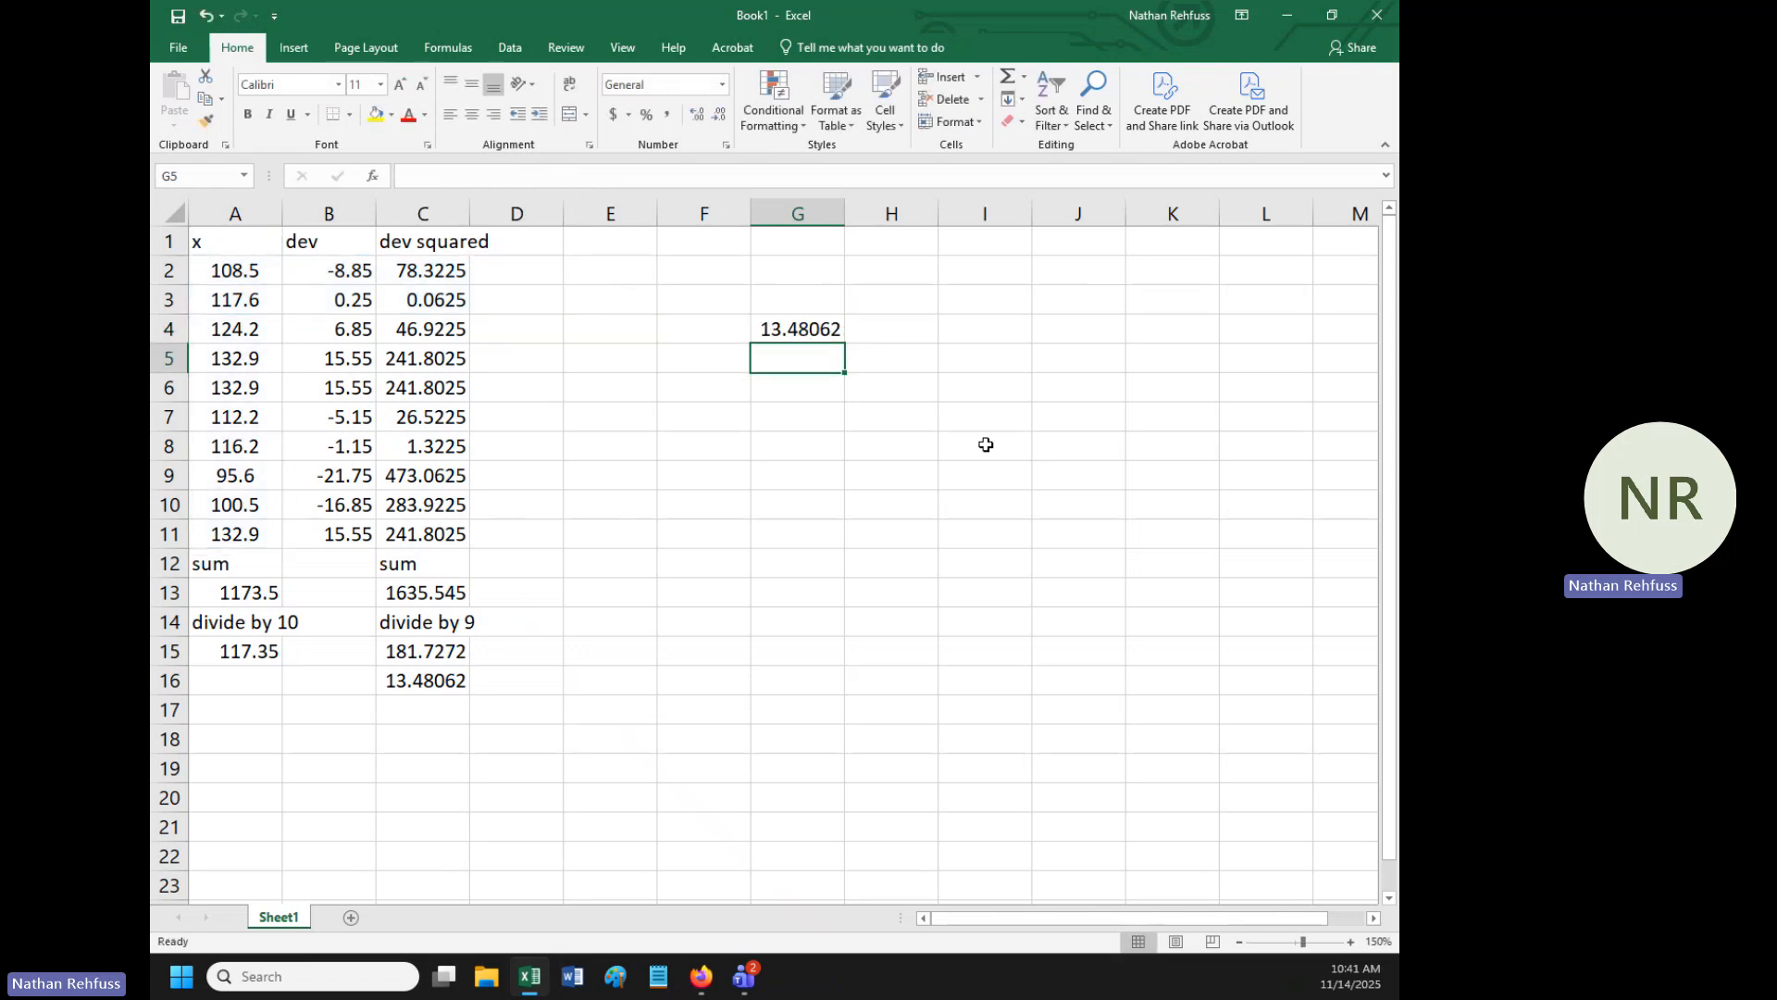
left_click(806, 326)
left_click(418, 680)
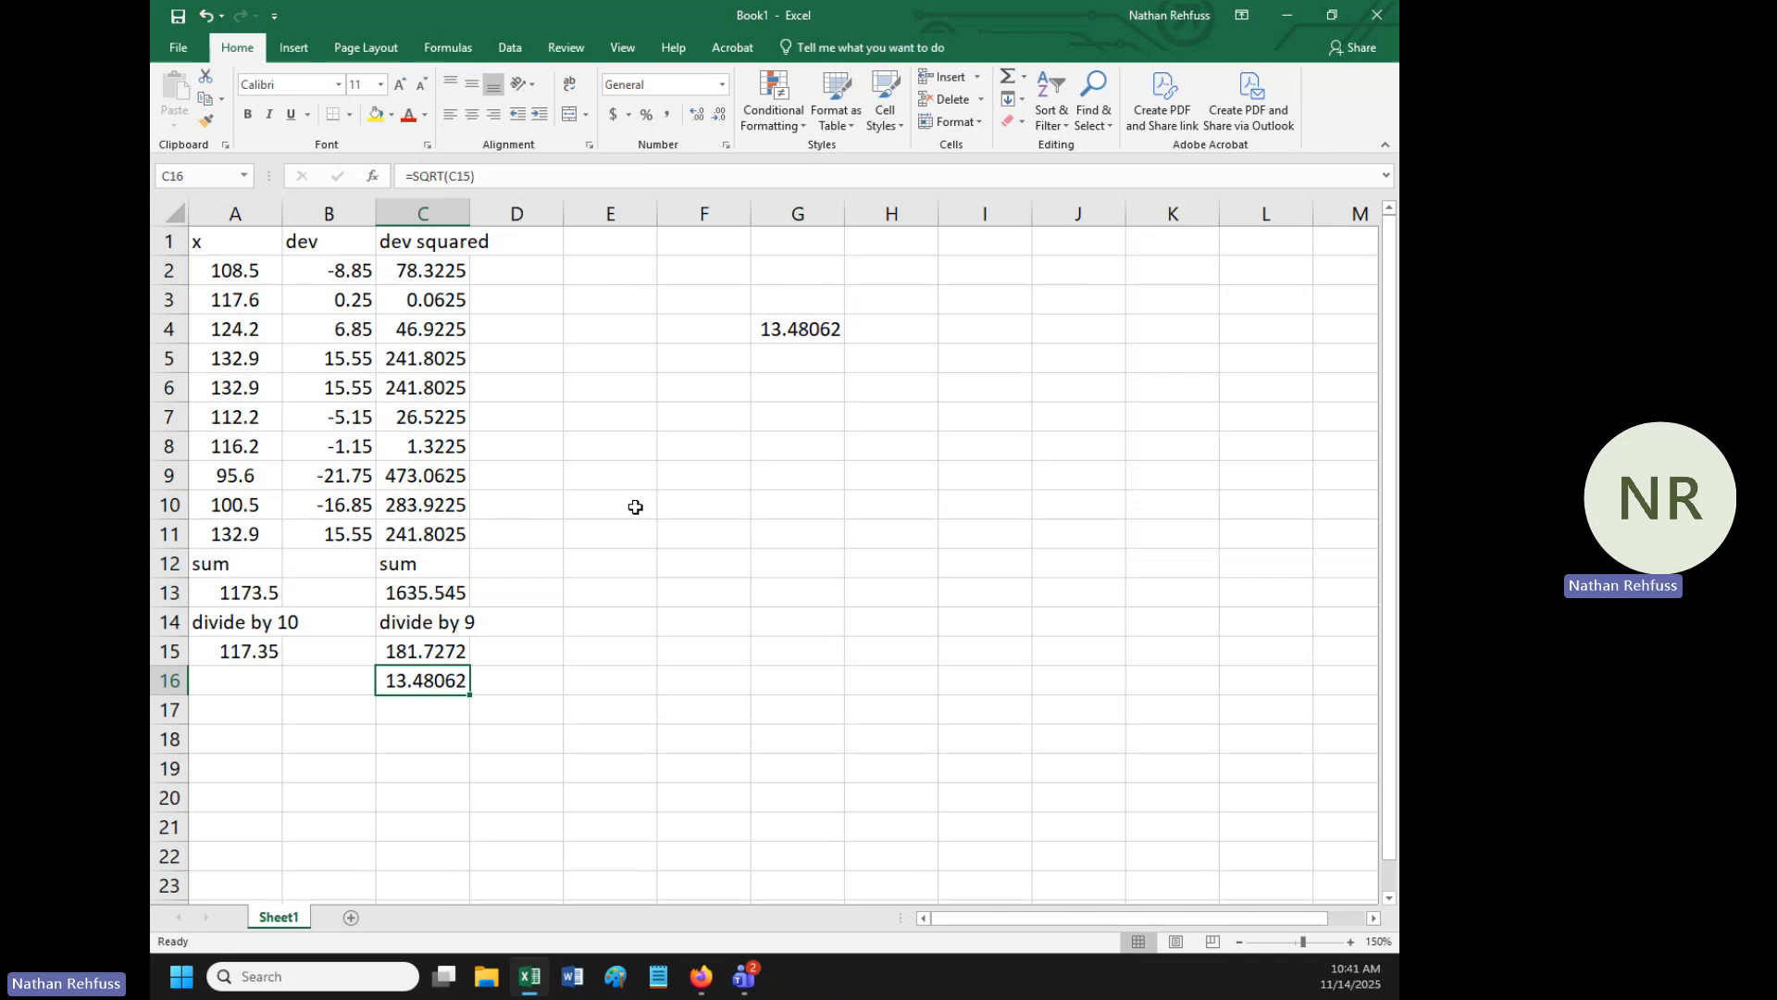
left_click(797, 331)
left_click(428, 685)
left_click(635, 585)
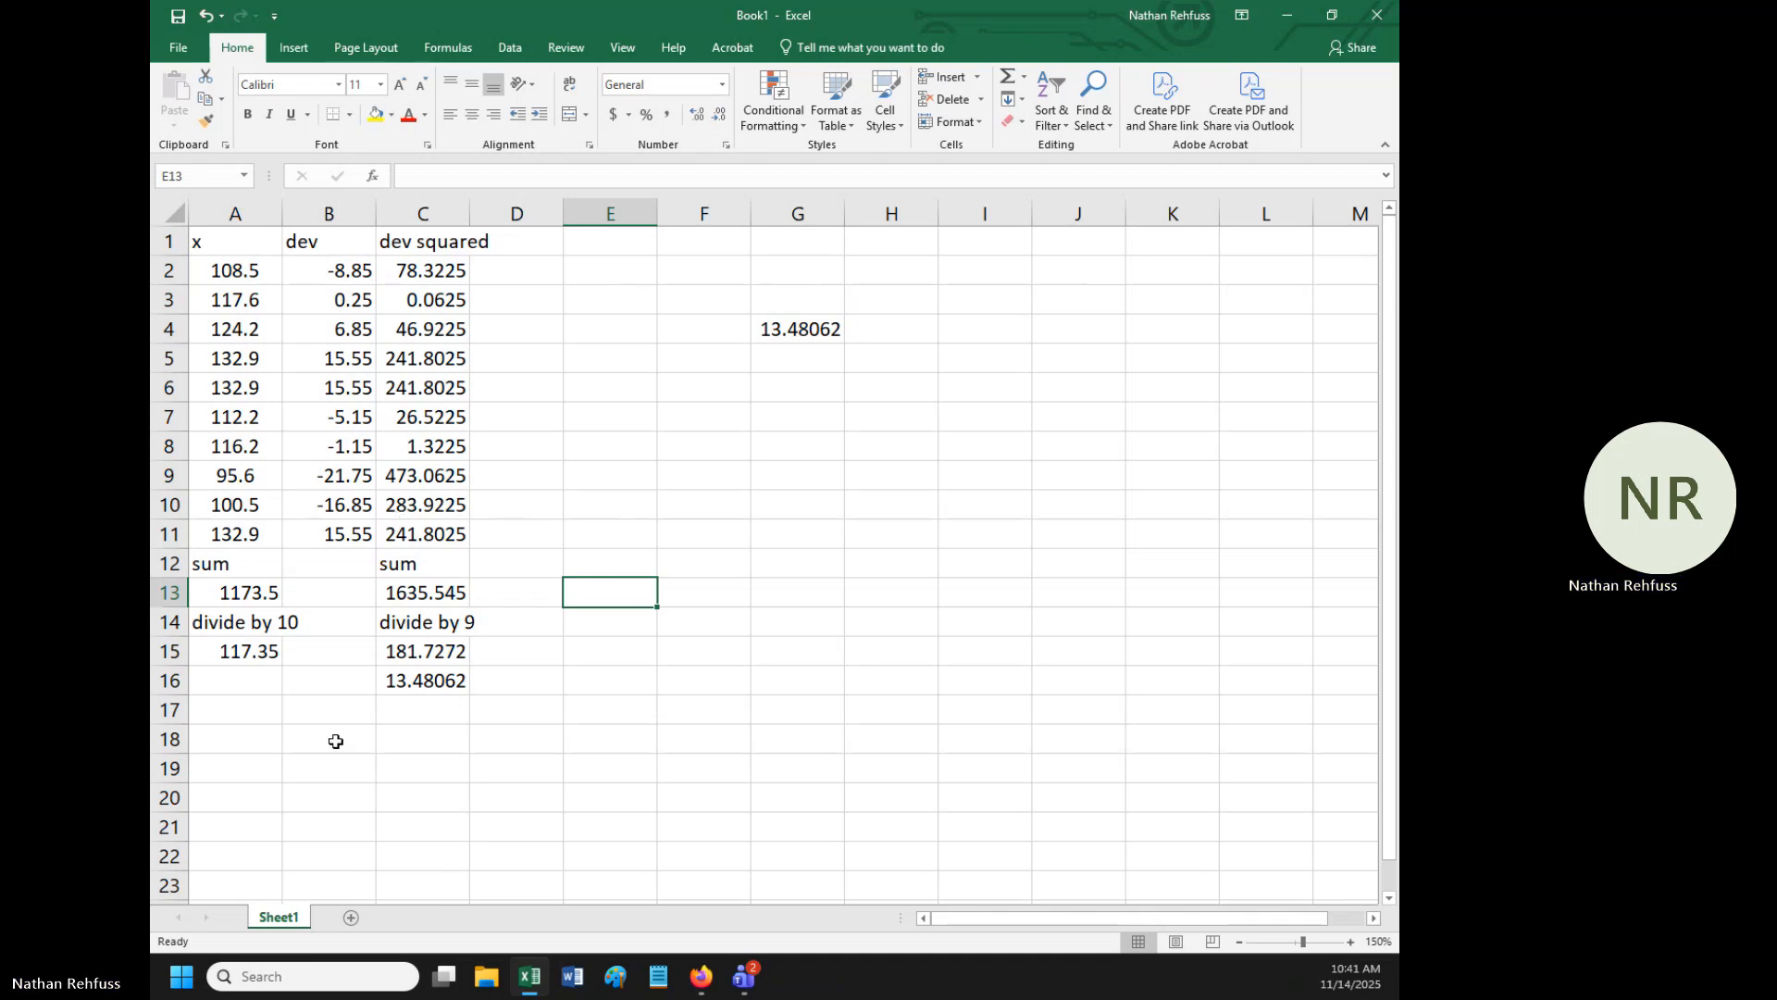
- Add a new blank worksheet to the workbook and select cell B5 on it
left_click(351, 917)
left_click(287, 307)
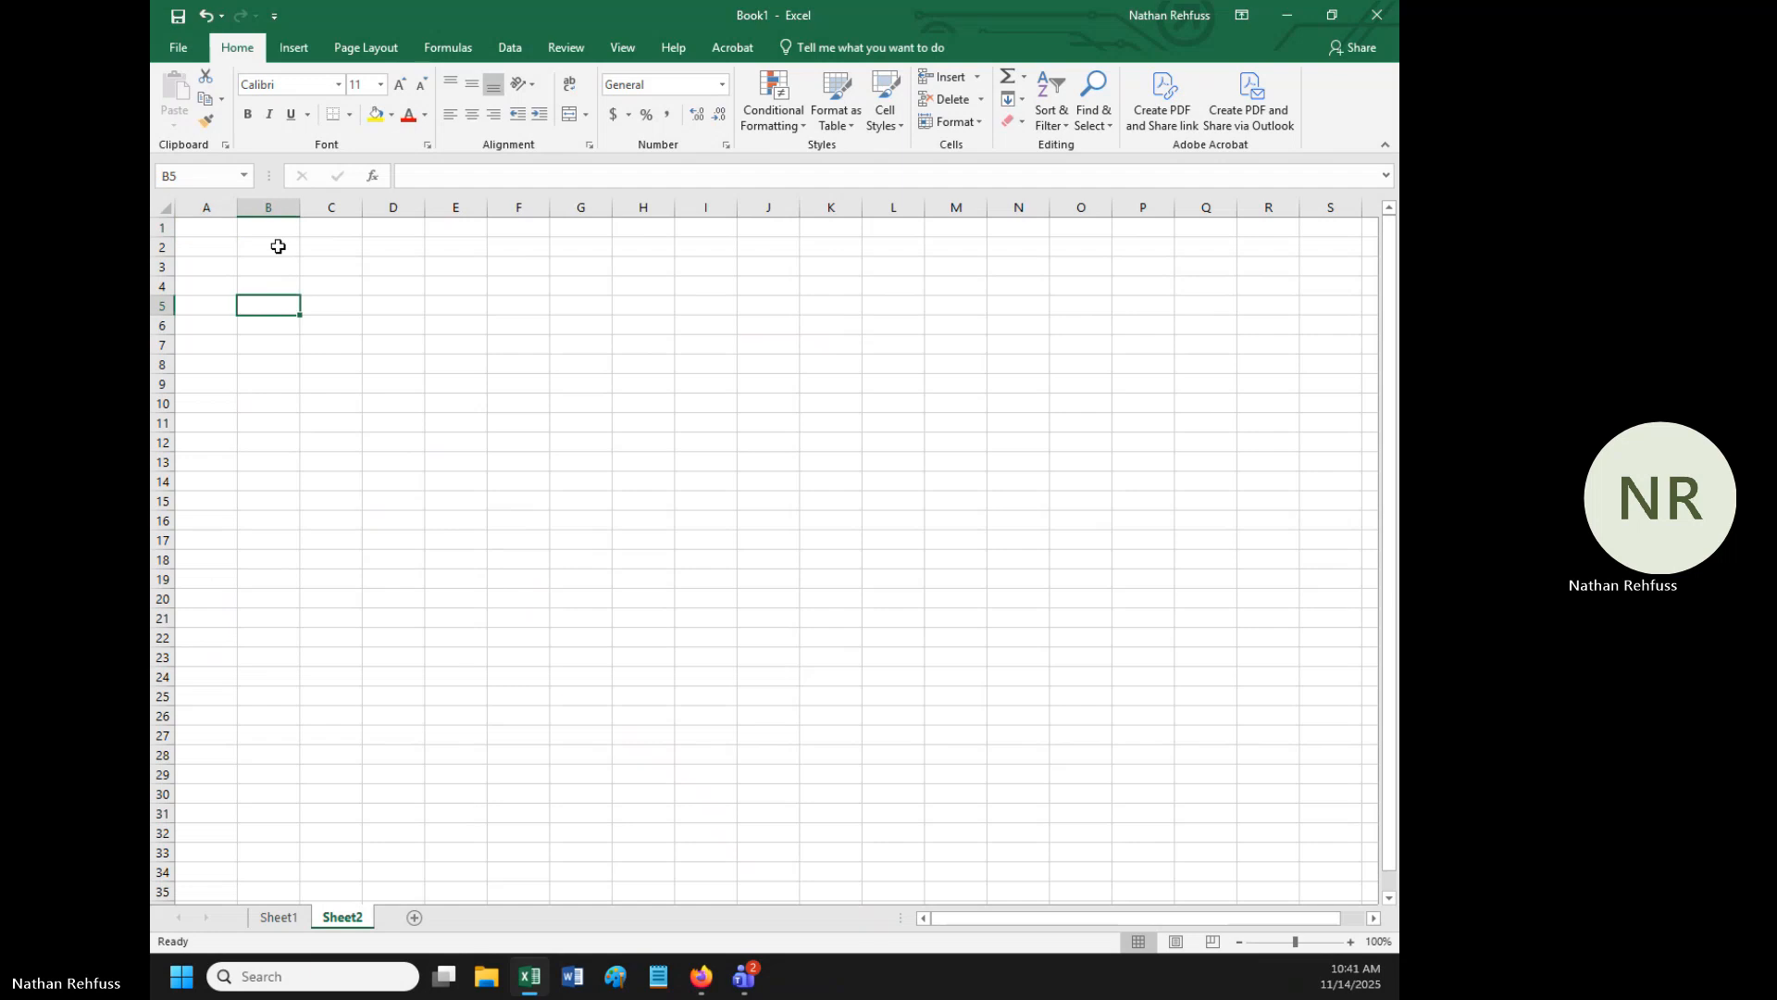